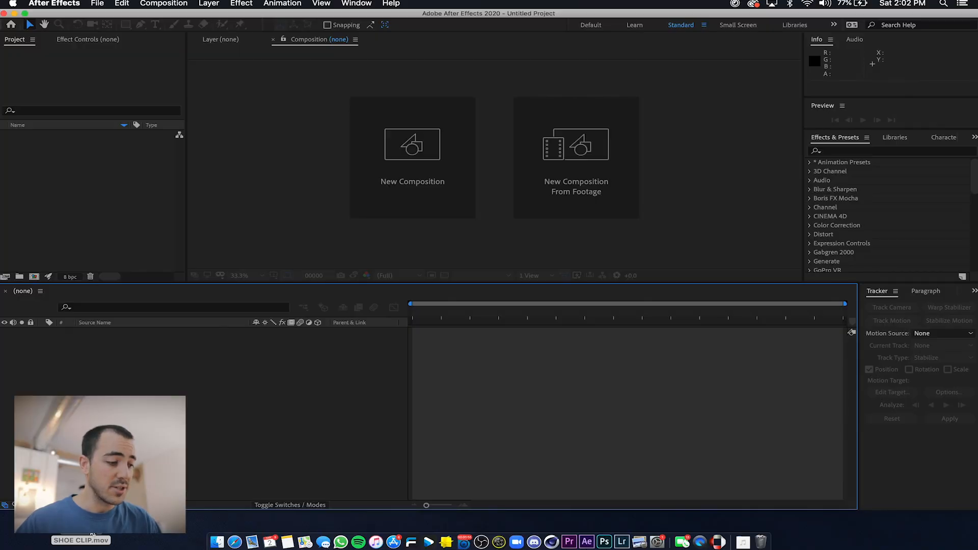
# Import SHOE CLIP.mov from the desktop and save the project as TUTORIALTIME in the JAS folder
pyautogui.moveTo(87, 536); pyautogui.dragTo(92, 216)
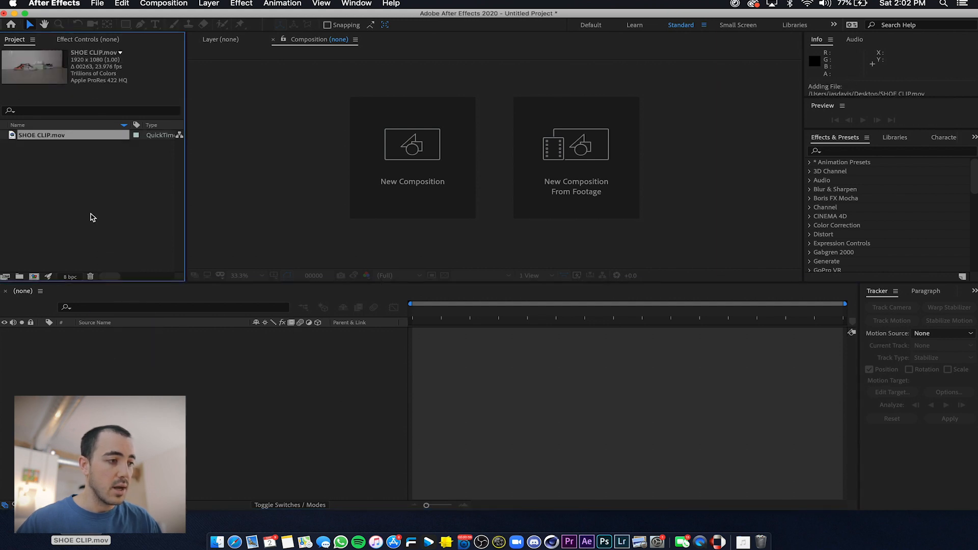
pyautogui.click(92, 218)
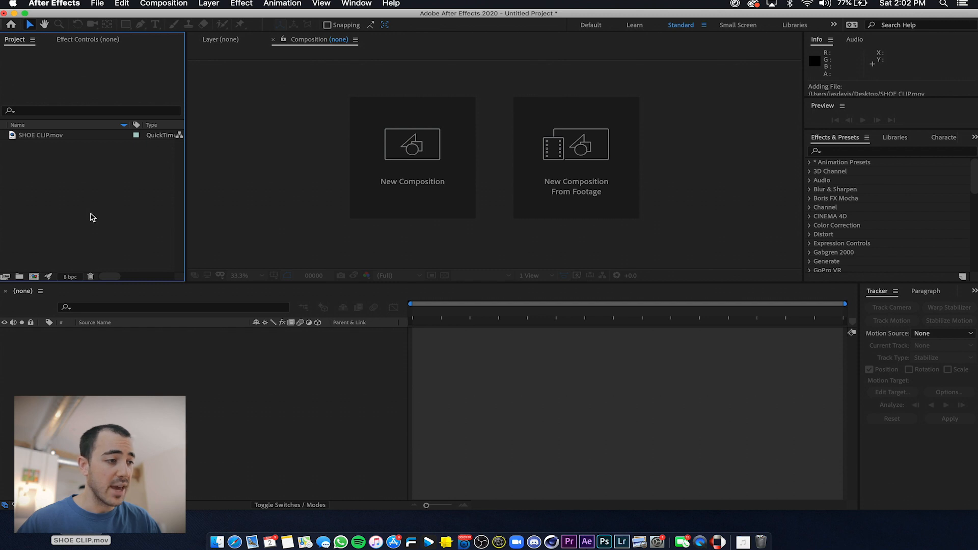
pyautogui.press('super+s')
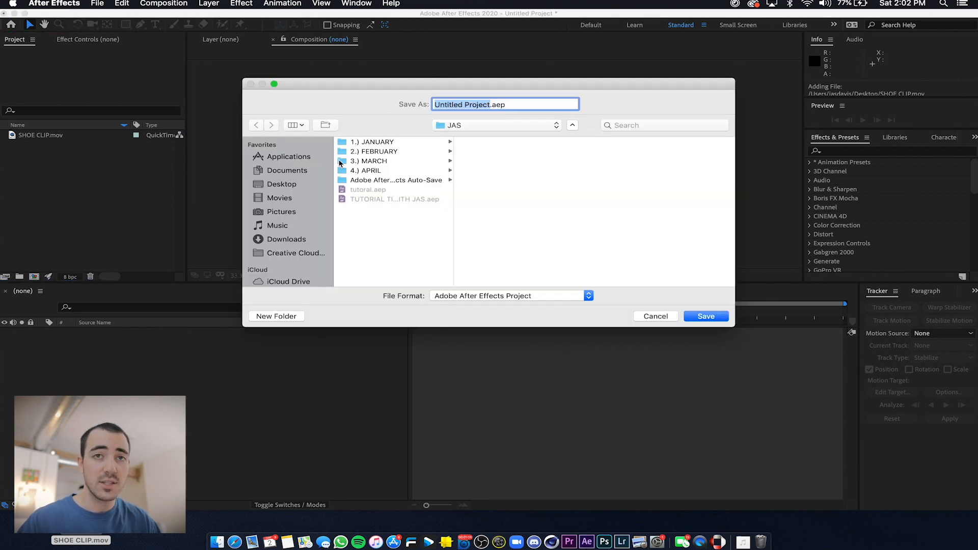
pyautogui.write('TUTORIALTIME')
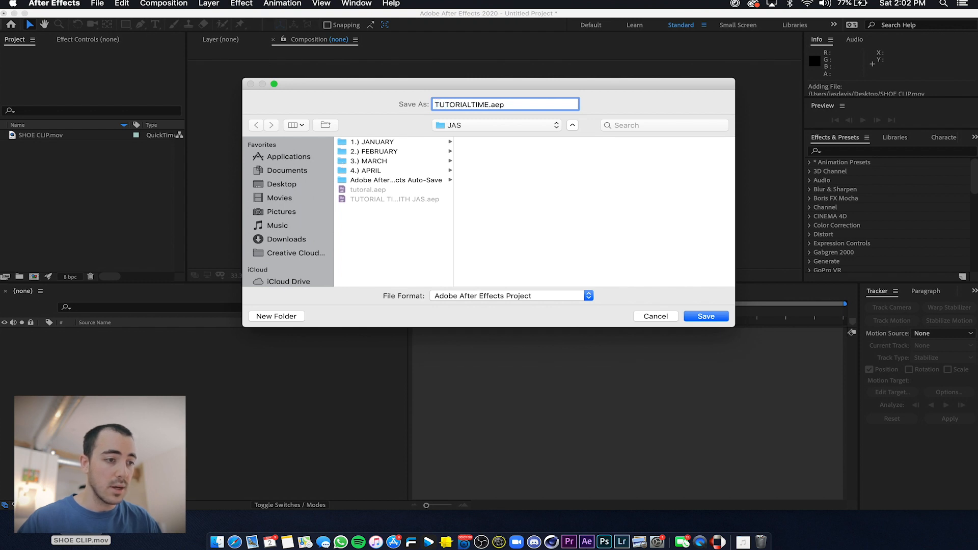
pyautogui.press('Return')
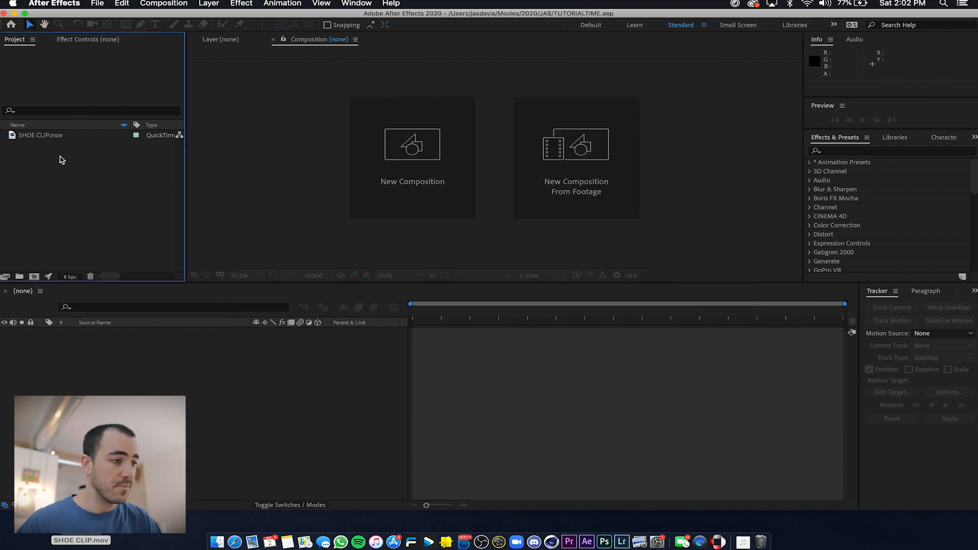
# Create a new composition from the SHOE CLIP.mov footage
pyautogui.click(53, 137)
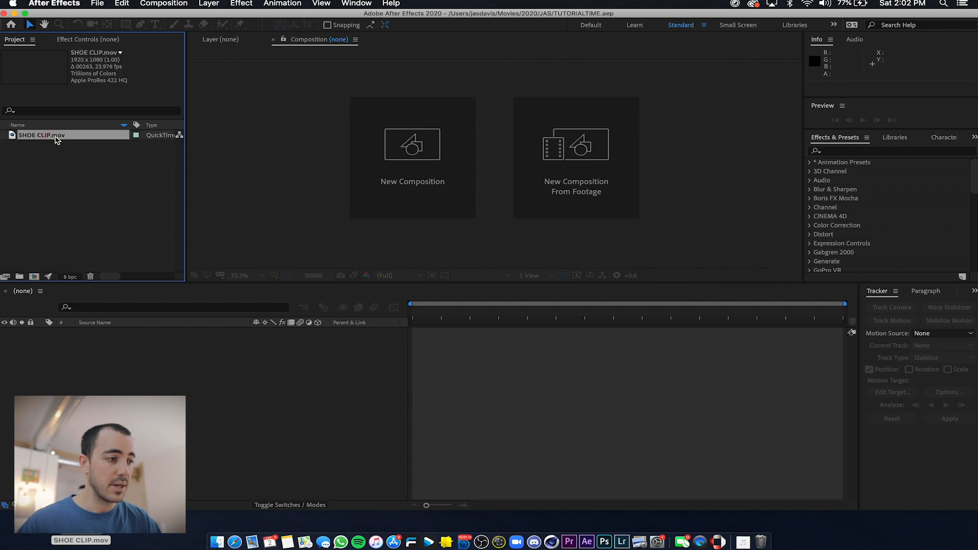
pyautogui.rightClick(58, 135)
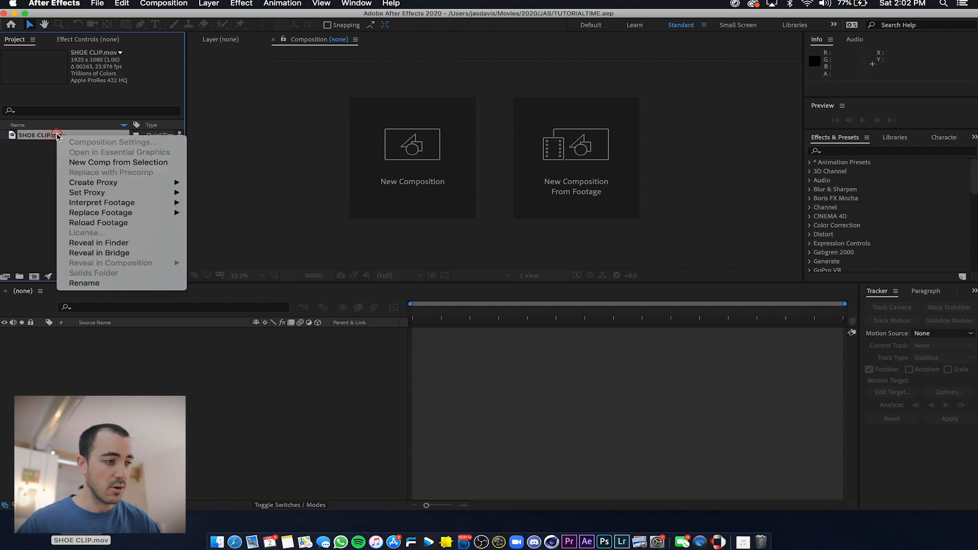
pyautogui.click(106, 162)
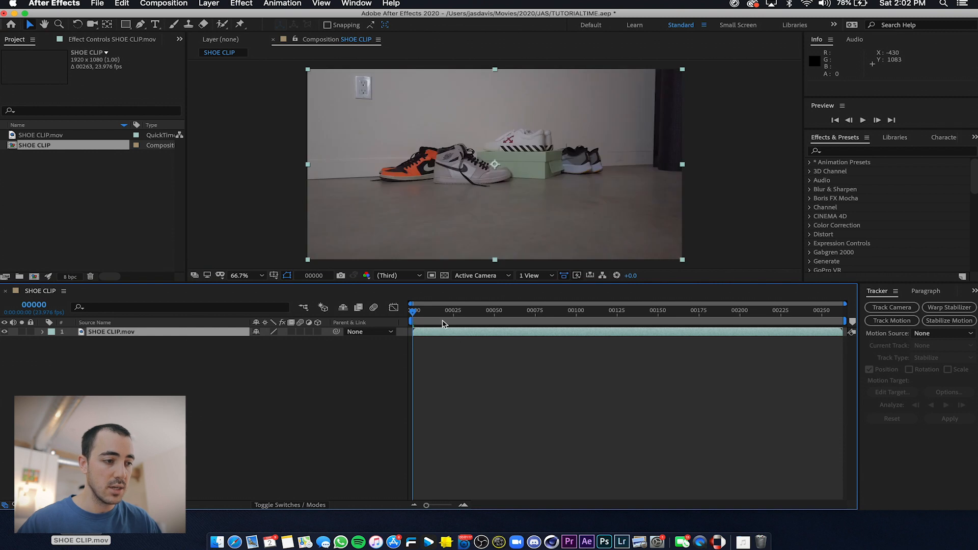
# Scrub through the SHOE CLIP composition to review the footage's camera movement, and select the SHOE CLIP.mov layer
pyautogui.moveTo(417, 313); pyautogui.dragTo(492, 312)
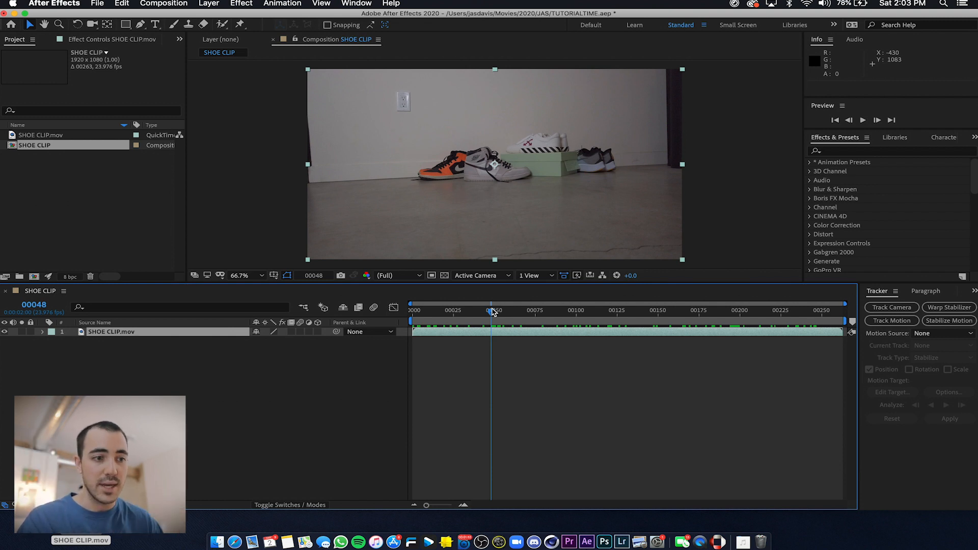
pyautogui.moveTo(492, 311); pyautogui.dragTo(583, 314)
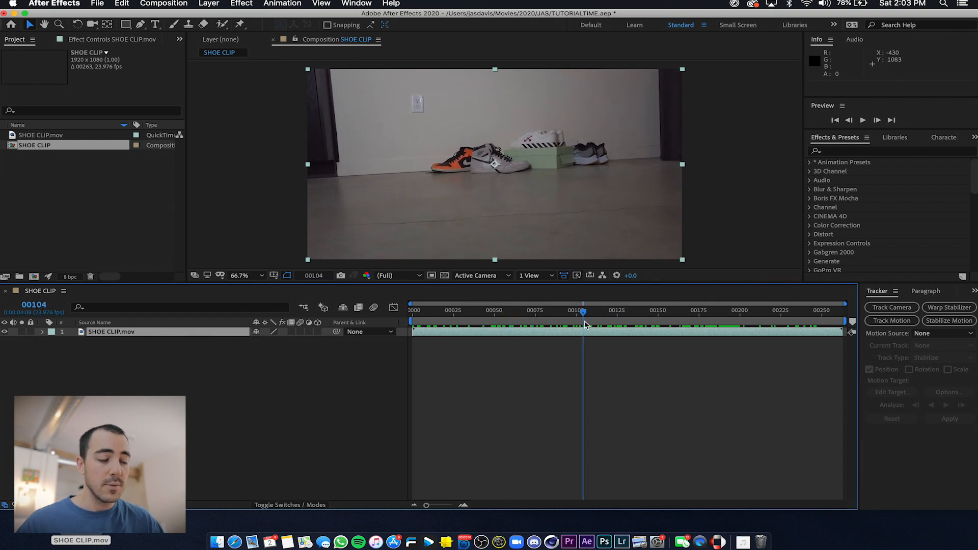
pyautogui.click(513, 384)
pyautogui.click(177, 331)
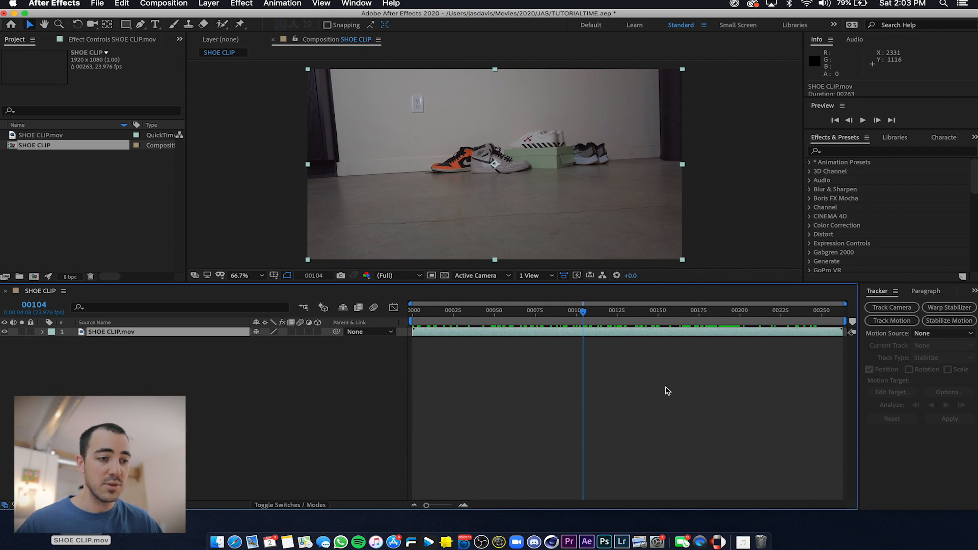
pyautogui.click(193, 332)
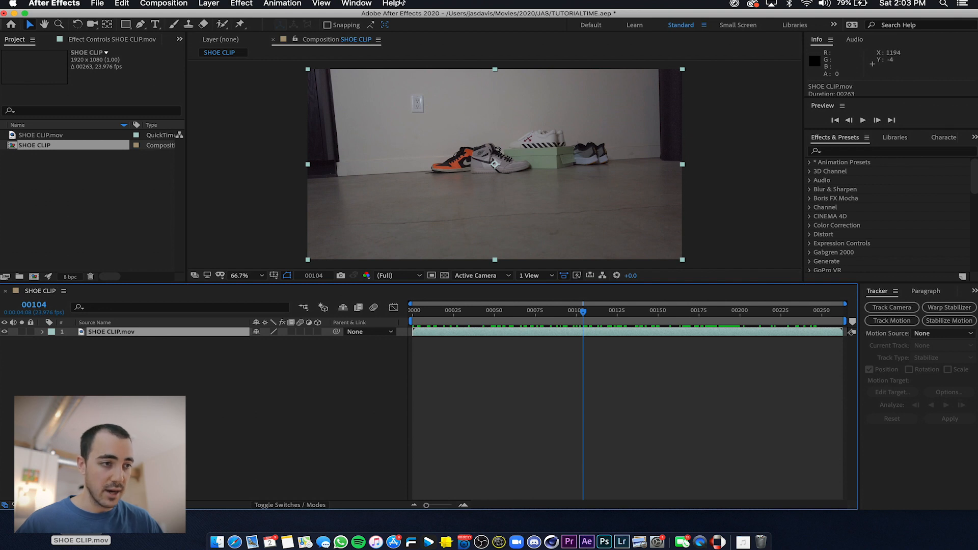
# Search the program's commands for "tracker" to locate the Tracker panel
pyautogui.click(360, 4)
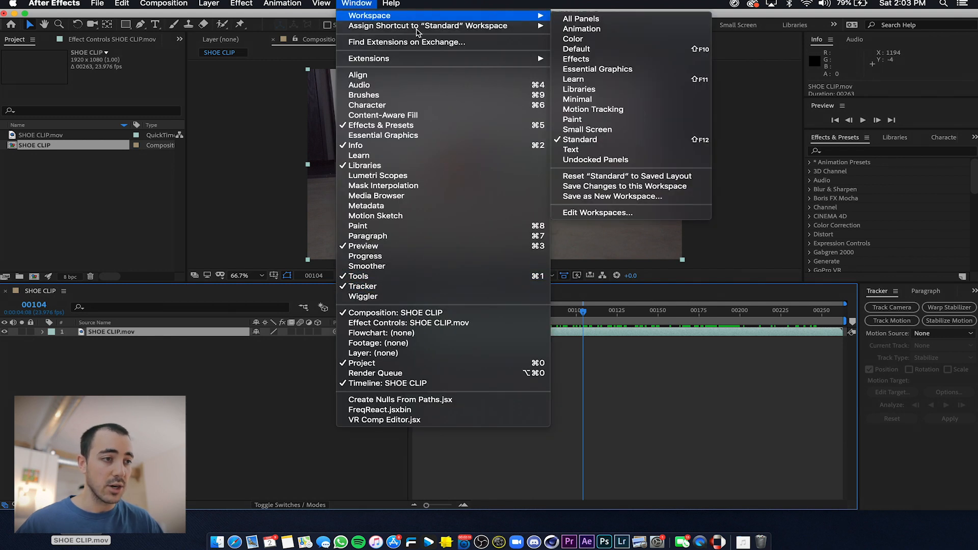
pyautogui.click(360, 4)
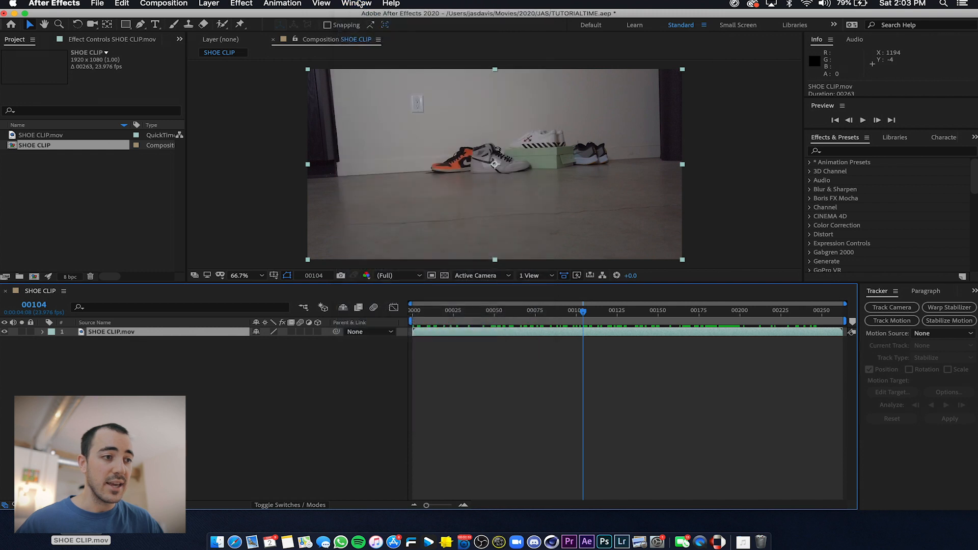
pyautogui.click(391, 3)
pyautogui.write('tracker')
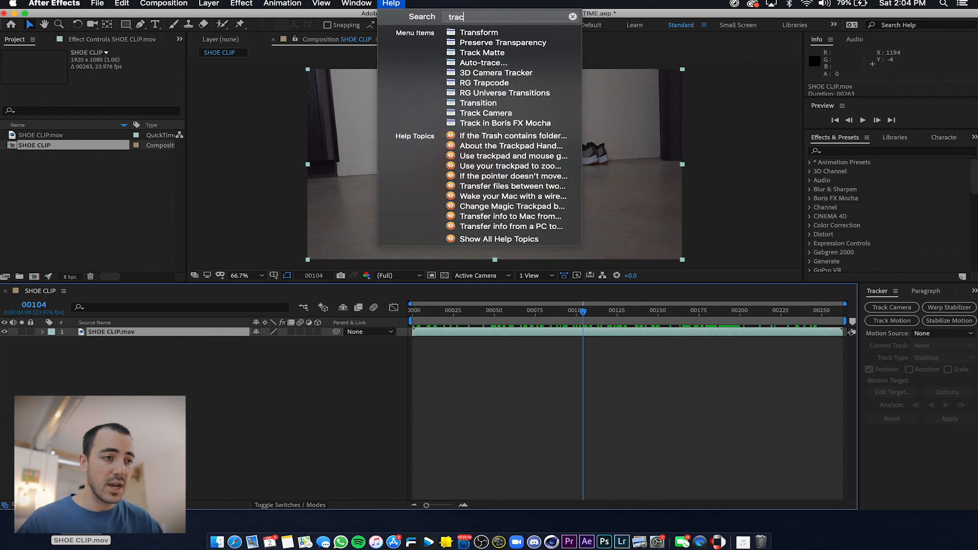
pyautogui.moveTo(463, 56)
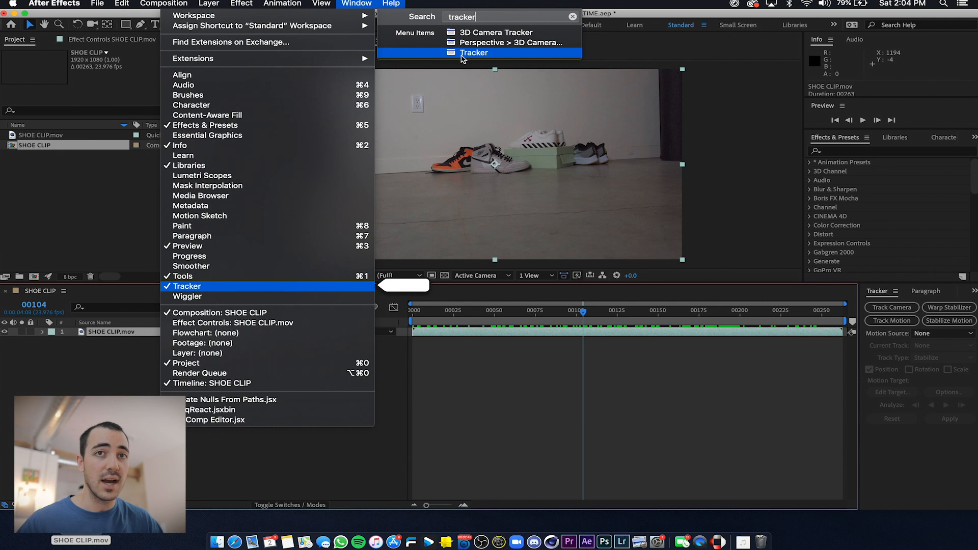
pyautogui.click(462, 58)
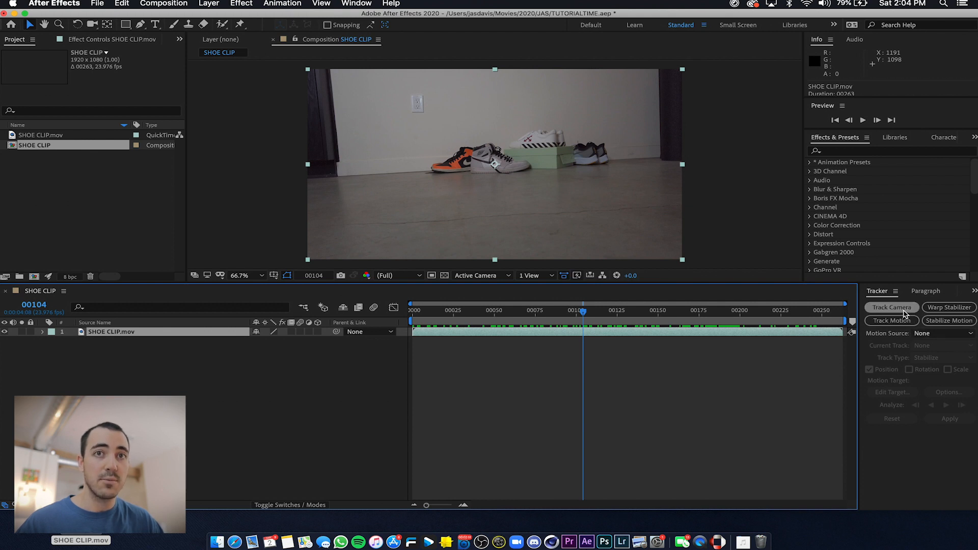
# Run Track Camera on the SHOE CLIP.mov layer and select its 3D Camera Tracker effect to display the track points
pyautogui.click(883, 309)
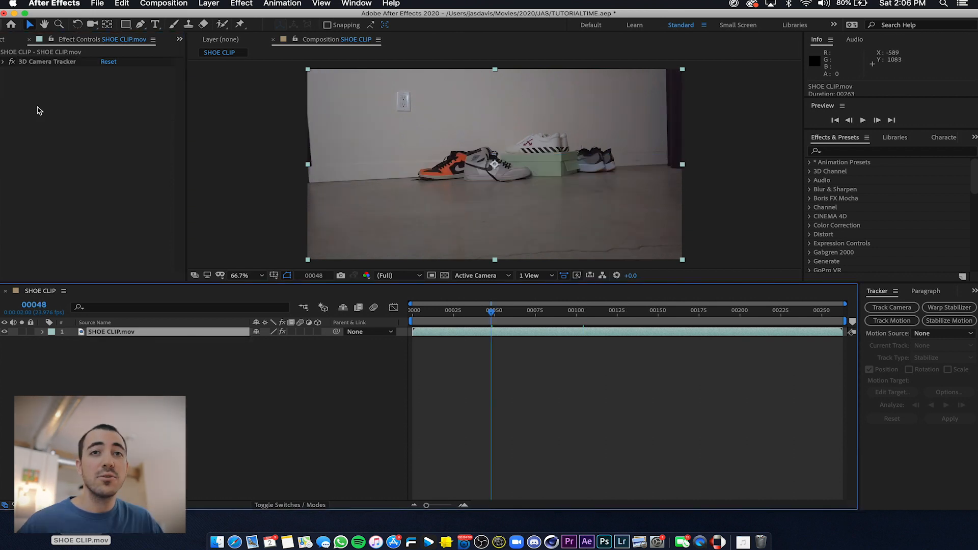
pyautogui.click(38, 62)
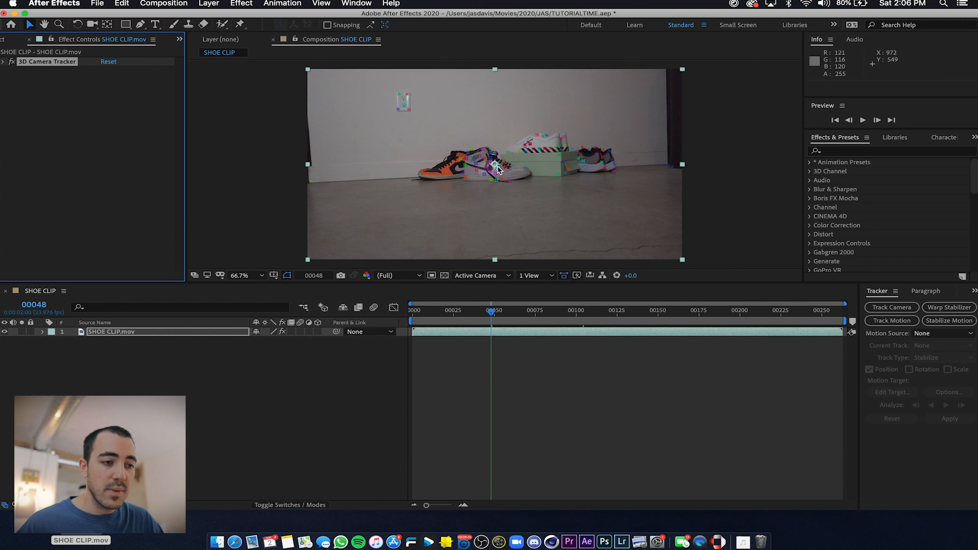
# Check the track points across the clip, then create a solid and camera from the floor points beside the shoes at frame 180
pyautogui.moveTo(526, 312); pyautogui.dragTo(711, 312)
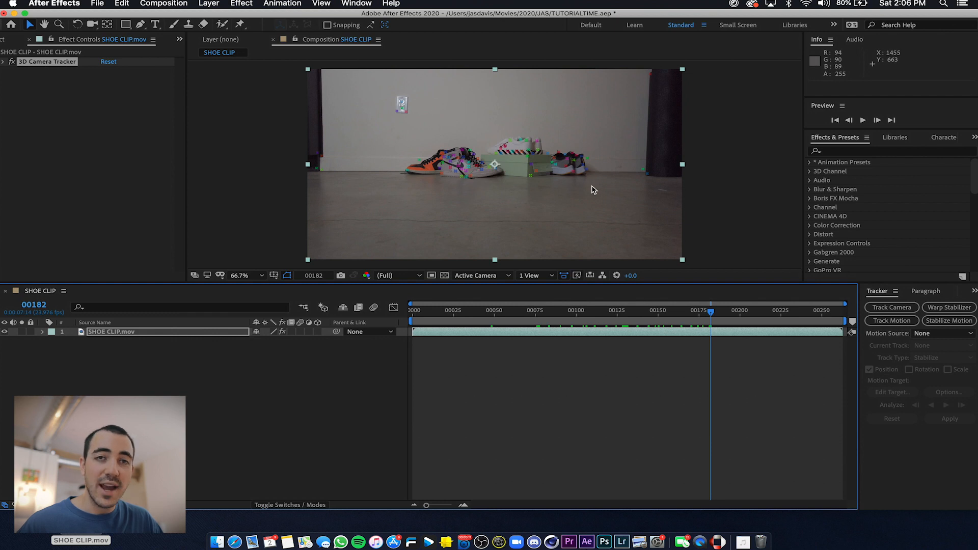
pyautogui.click(728, 312)
pyautogui.moveTo(729, 312); pyautogui.dragTo(615, 320)
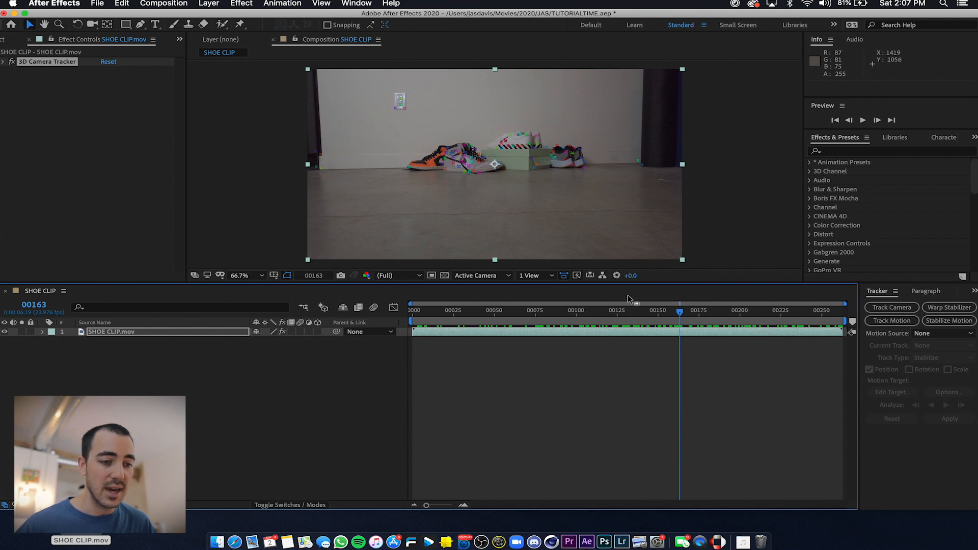
pyautogui.moveTo(636, 312); pyautogui.dragTo(710, 320)
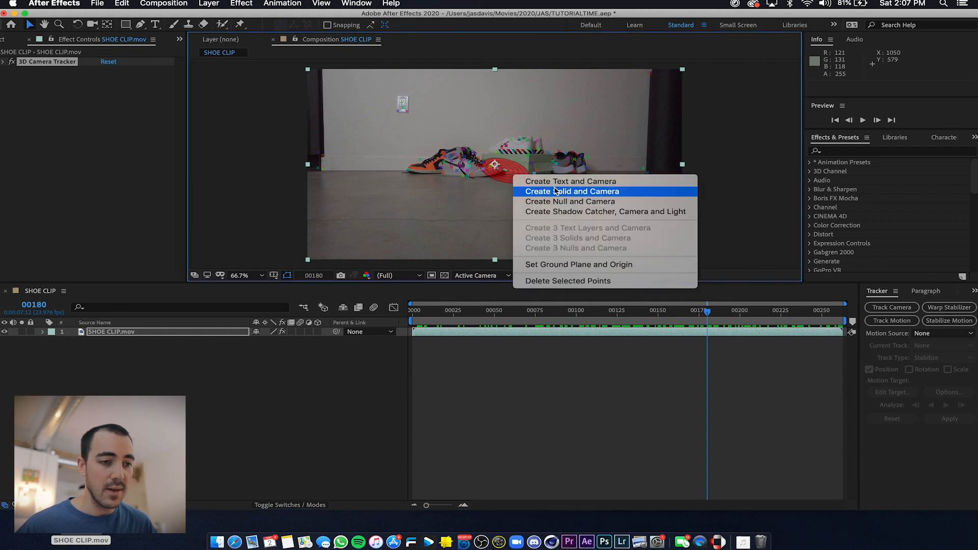
pyautogui.click(555, 192)
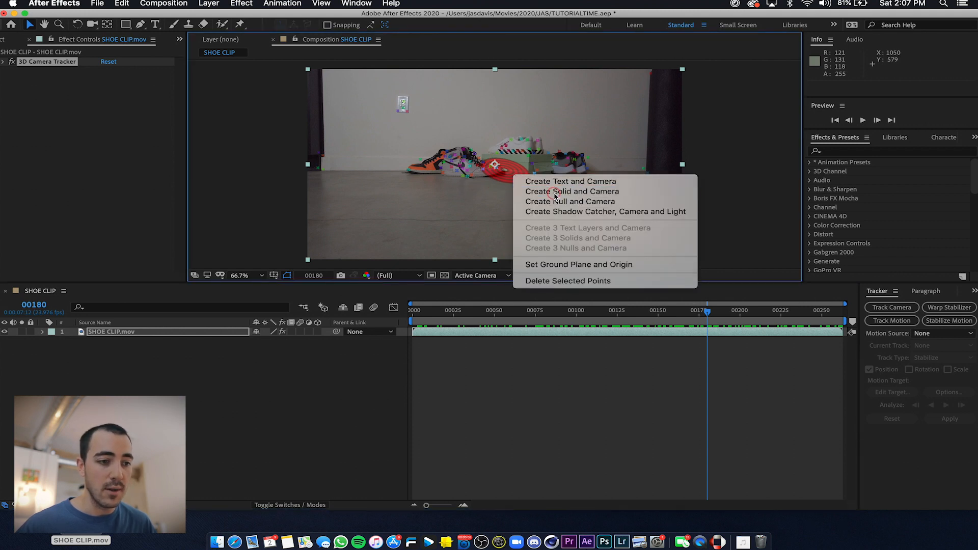
# Play back and scrub the composition to check how the tracked solid sticks to the floor
pyautogui.moveTo(709, 318)
pyautogui.mouseDown()
pyautogui.moveTo(414, 310)
pyautogui.moveTo(591, 298)
pyautogui.moveTo(772, 306)
pyautogui.moveTo(518, 301)
pyautogui.moveTo(572, 293)
pyautogui.moveTo(700, 305)
pyautogui.mouseUp()
pyautogui.press('space')
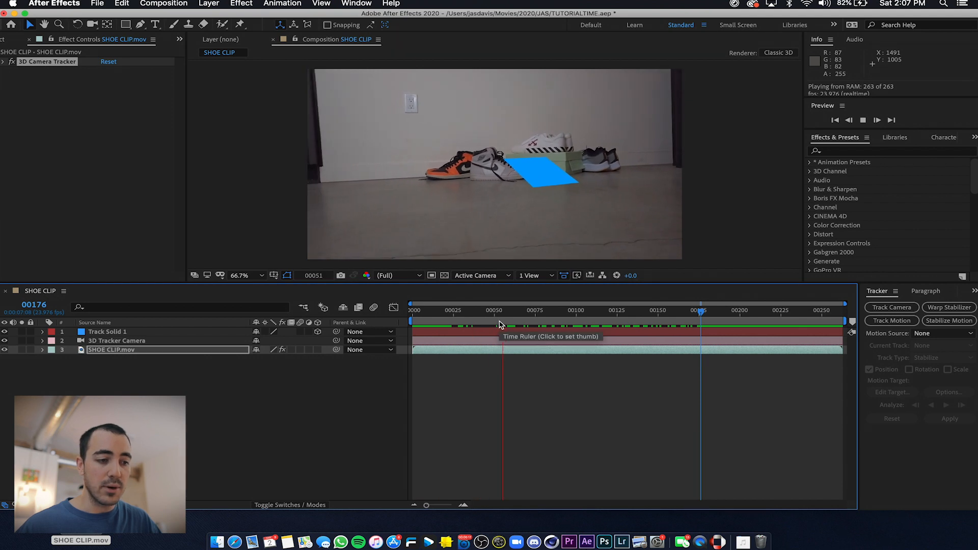
pyautogui.press('space')
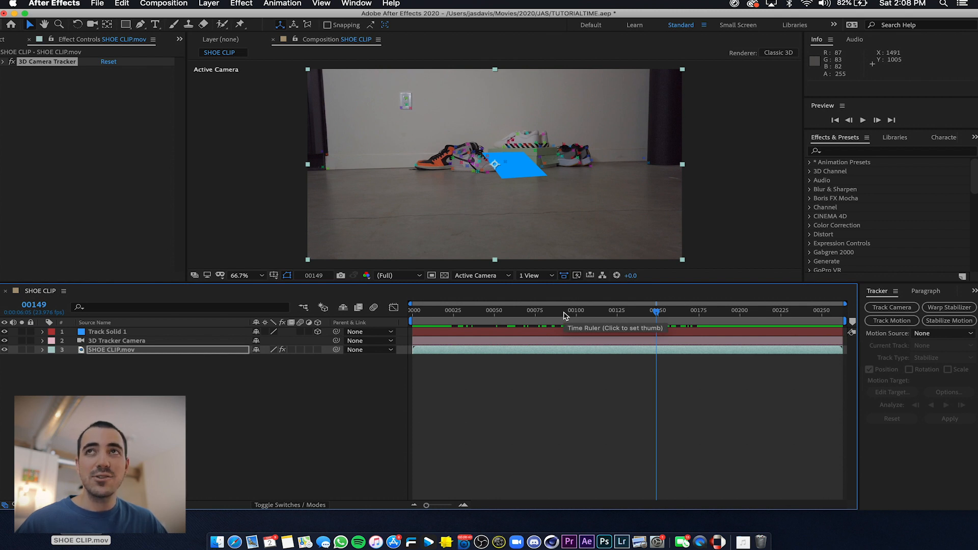
pyautogui.moveTo(564, 315)
pyautogui.mouseDown()
pyautogui.moveTo(627, 312)
pyautogui.moveTo(549, 312)
pyautogui.moveTo(571, 312)
pyautogui.mouseUp()
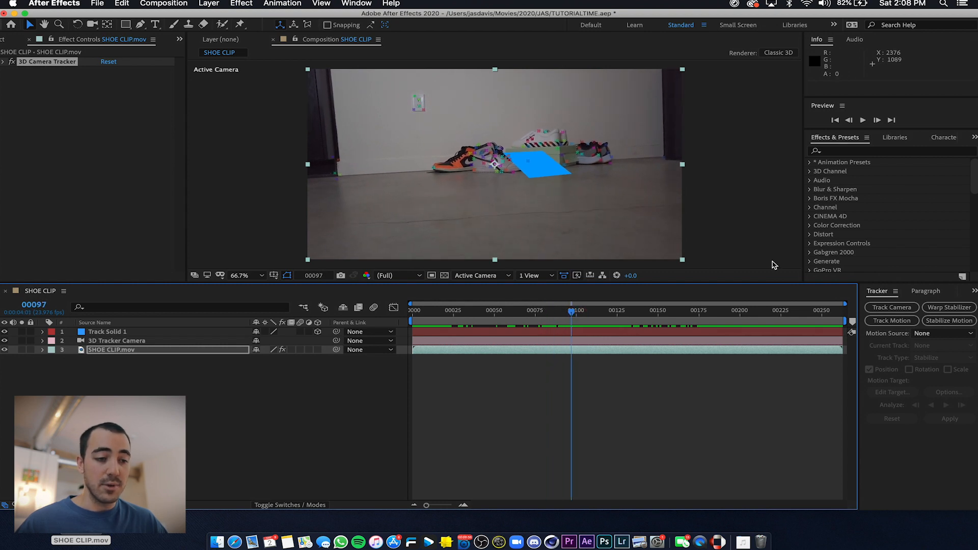
# Create a new black solid layer at the top of the SHOE CLIP composition
pyautogui.click(229, 429)
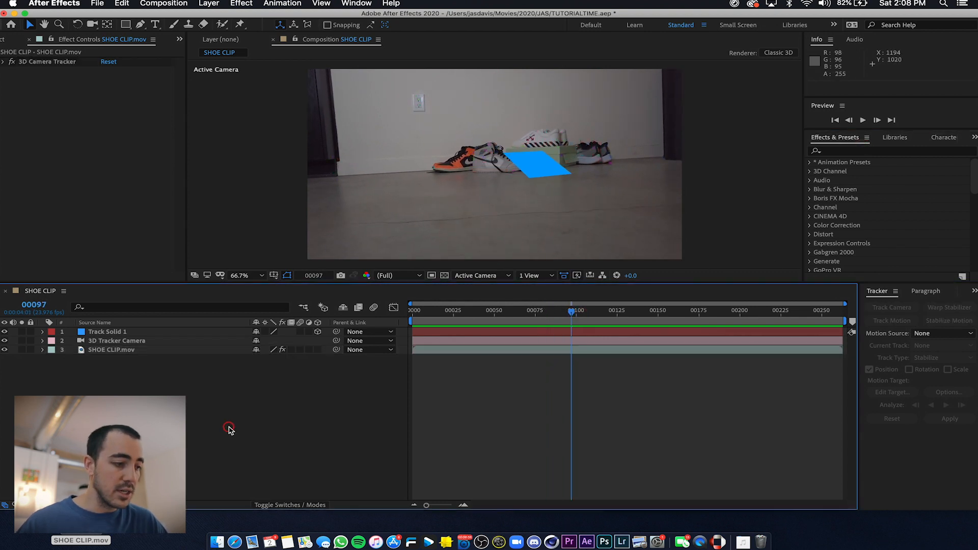
pyautogui.rightClick(179, 403)
pyautogui.moveTo(206, 406)
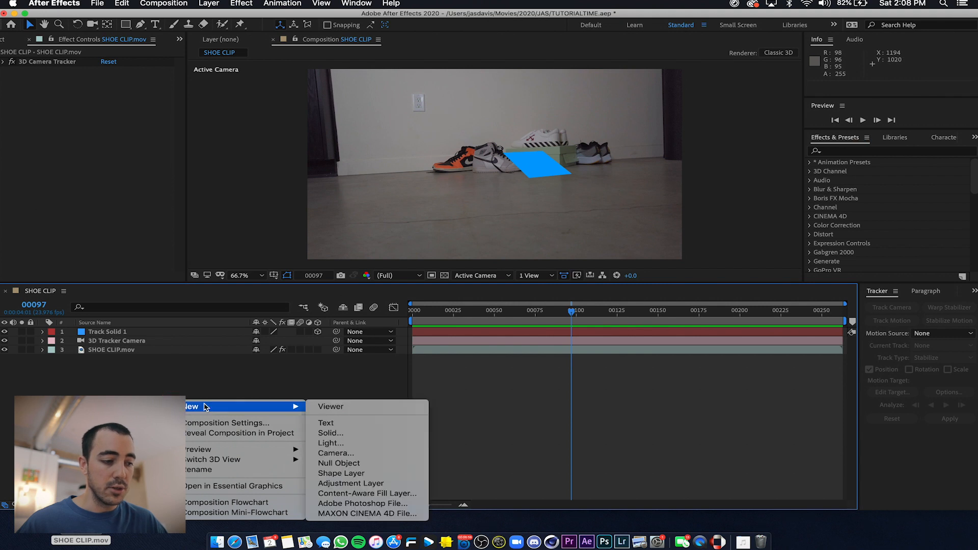
pyautogui.click(331, 432)
pyautogui.press('Return')
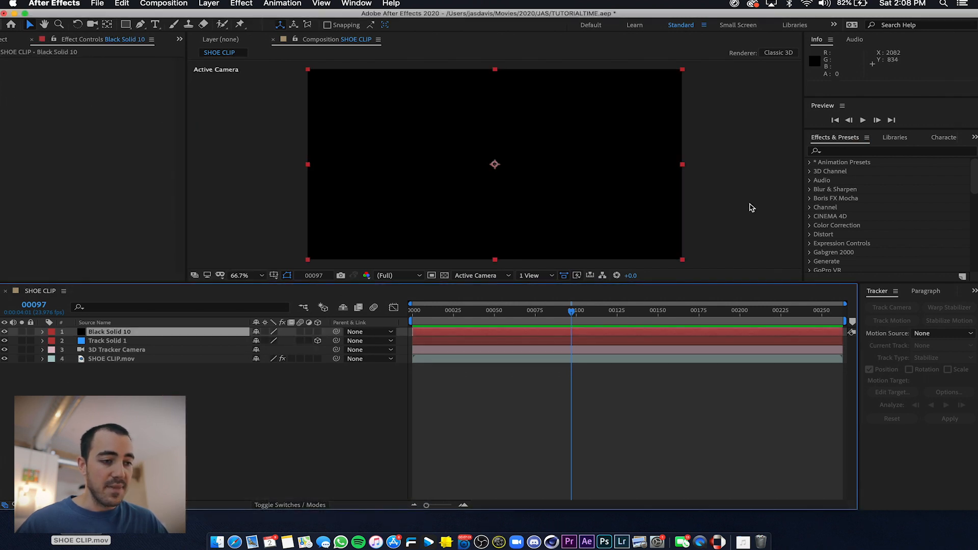
# Search the effects for "element" and apply the Video Copilot Element effect to the black solid layer
pyautogui.click(871, 149)
pyautogui.write('element')
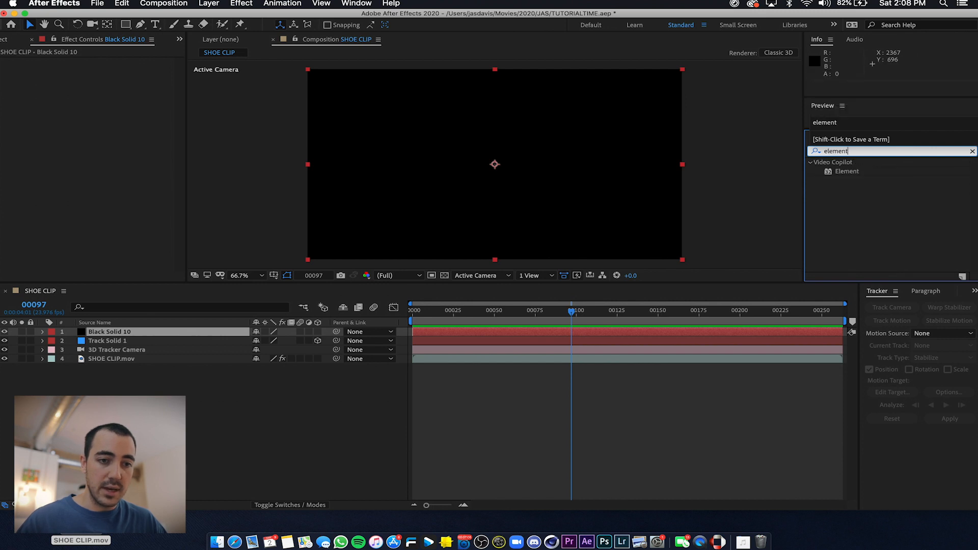
pyautogui.doubleClick(848, 173)
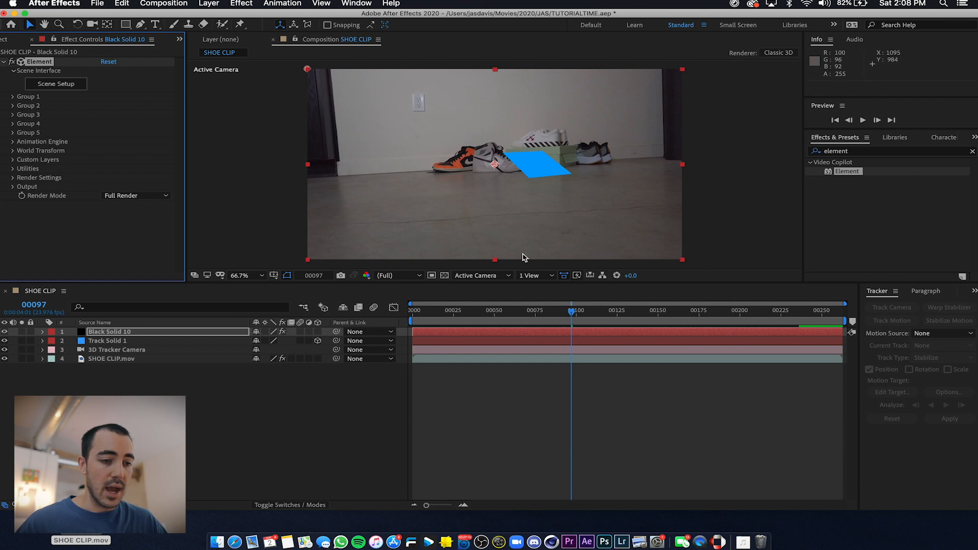
pyautogui.moveTo(596, 308); pyautogui.dragTo(540, 310)
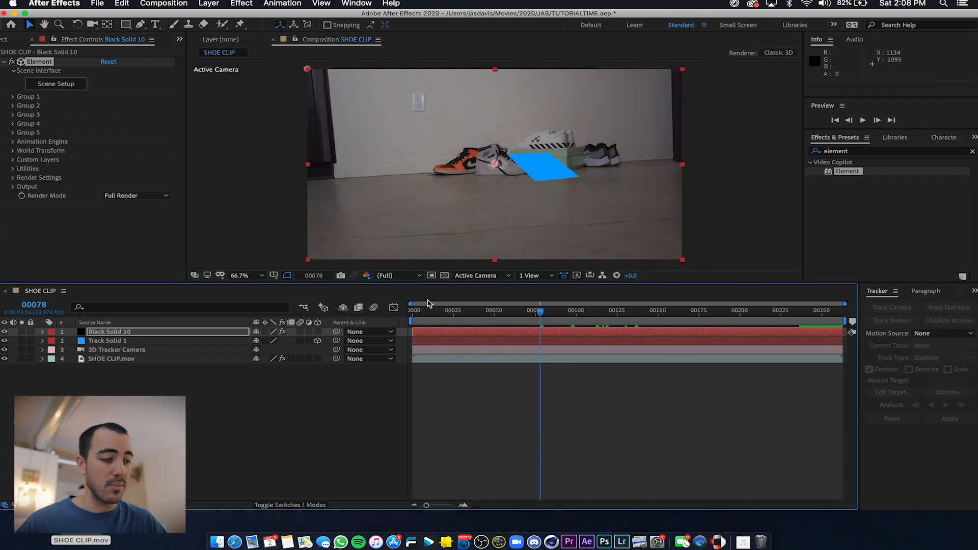
# Open Element's Scene Setup and import Jordan1_offwhite_Highpoly_136K_OBJ.obj from the sneaker photoscan folder on the Desktop
pyautogui.click(71, 86)
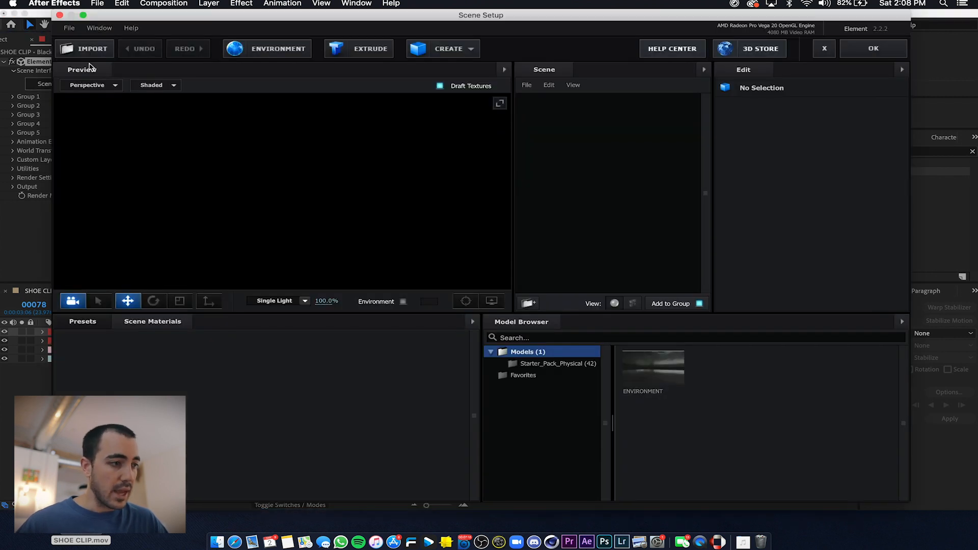
pyautogui.click(159, 15)
pyautogui.moveTo(158, 15)
pyautogui.mouseDown()
pyautogui.moveTo(31, 16)
pyautogui.moveTo(146, 3)
pyautogui.mouseUp()
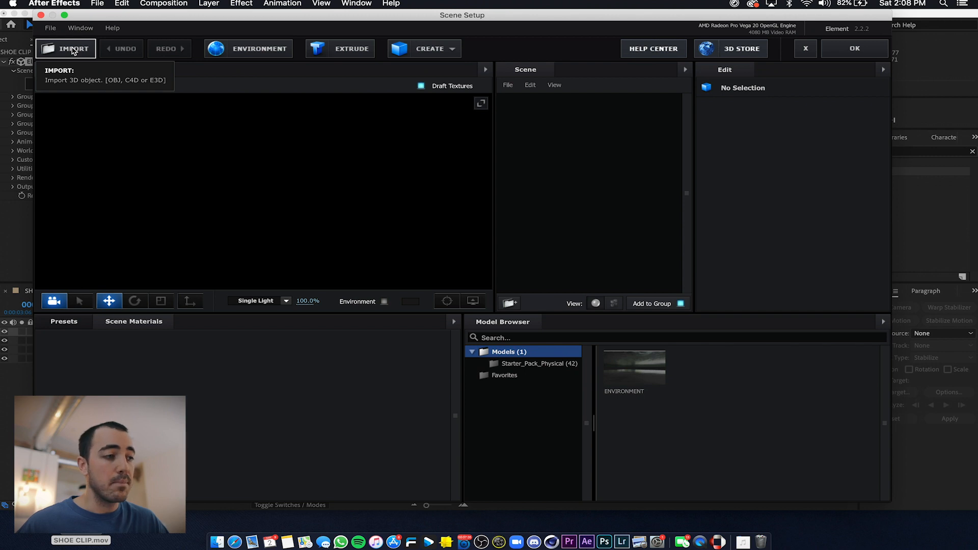
pyautogui.click(73, 49)
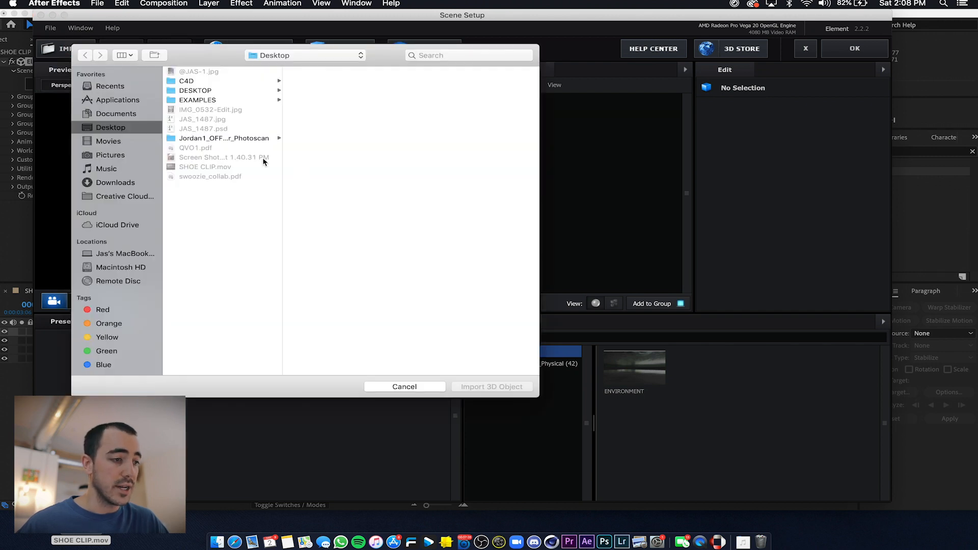
pyautogui.click(274, 140)
pyautogui.press('Right')
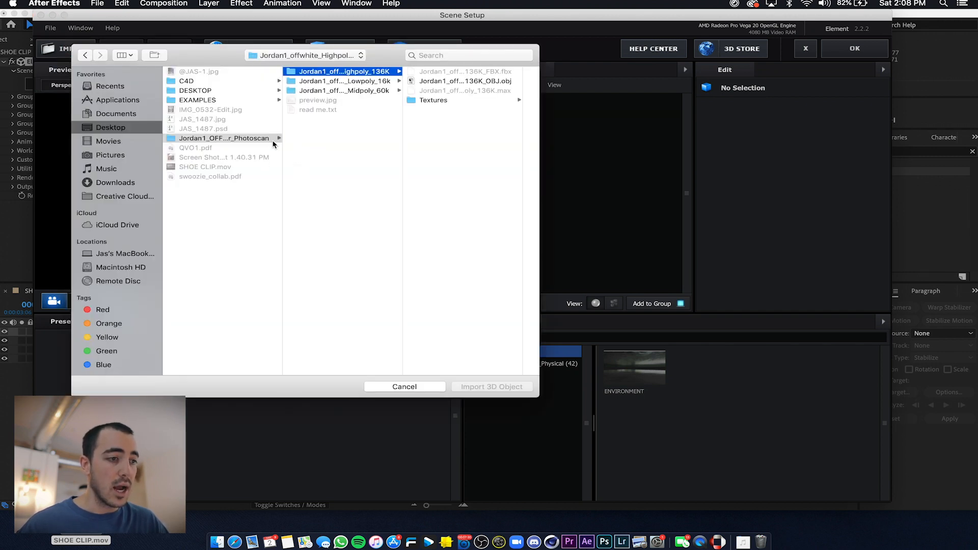
pyautogui.press('Right')
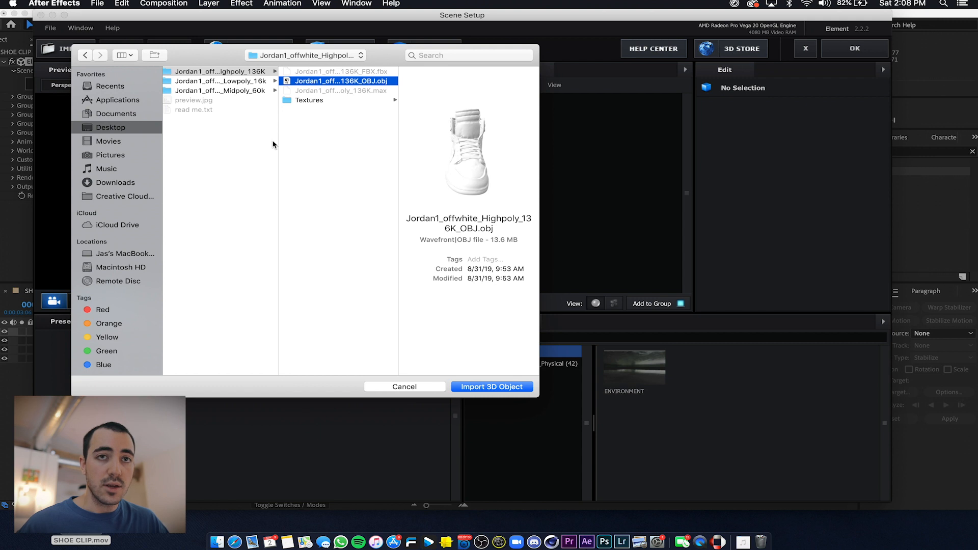
pyautogui.press('Return')
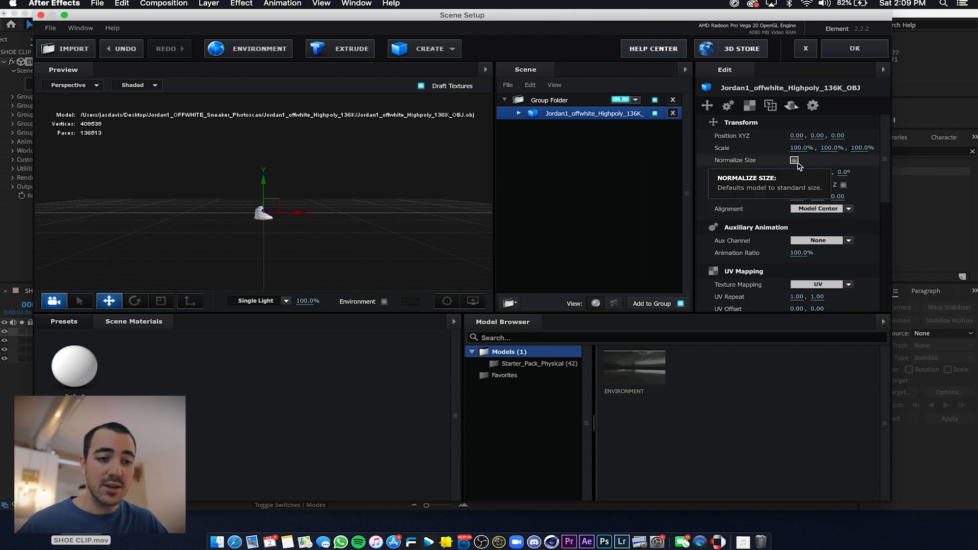
# Normalize the size of the imported shoe model and view it from a closer side angle
pyautogui.click(794, 161)
pyautogui.scroll(-2, 320, 223)
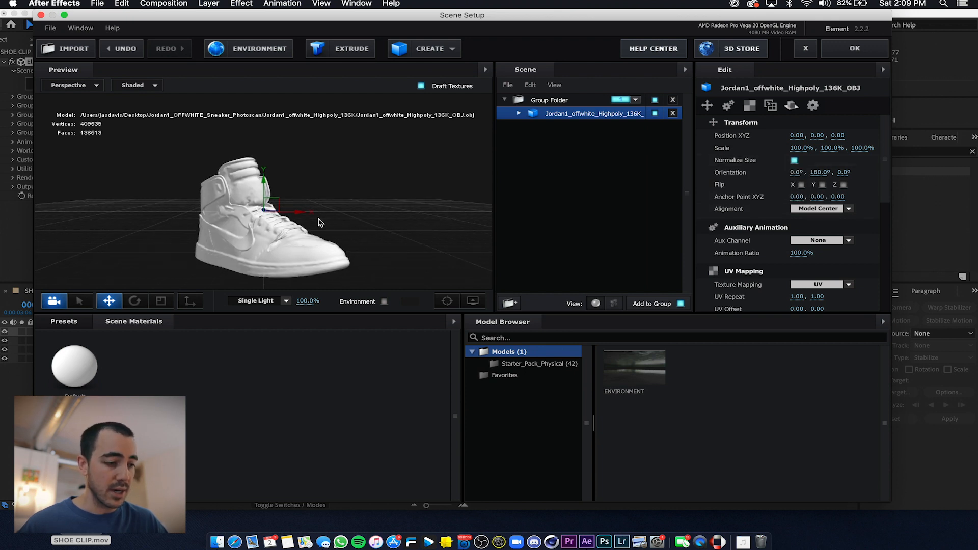
pyautogui.scroll(4, 320, 222)
pyautogui.moveTo(320, 222); pyautogui.dragTo(361, 222)
# Assign Jordan1_offwhite_Highpoly_136K_Diffuse.jpg as the diffuse texture of the shoe's Default material
pyautogui.click(519, 113)
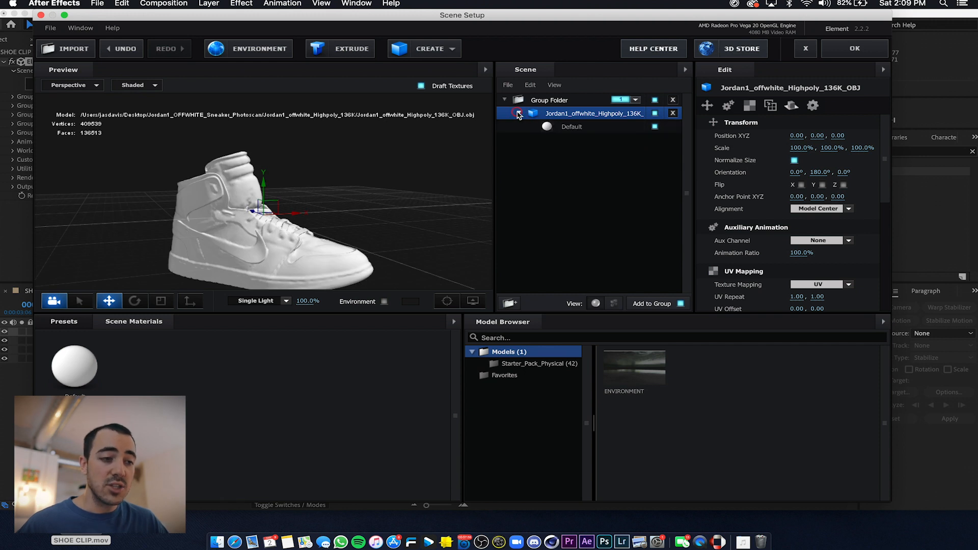
pyautogui.click(569, 127)
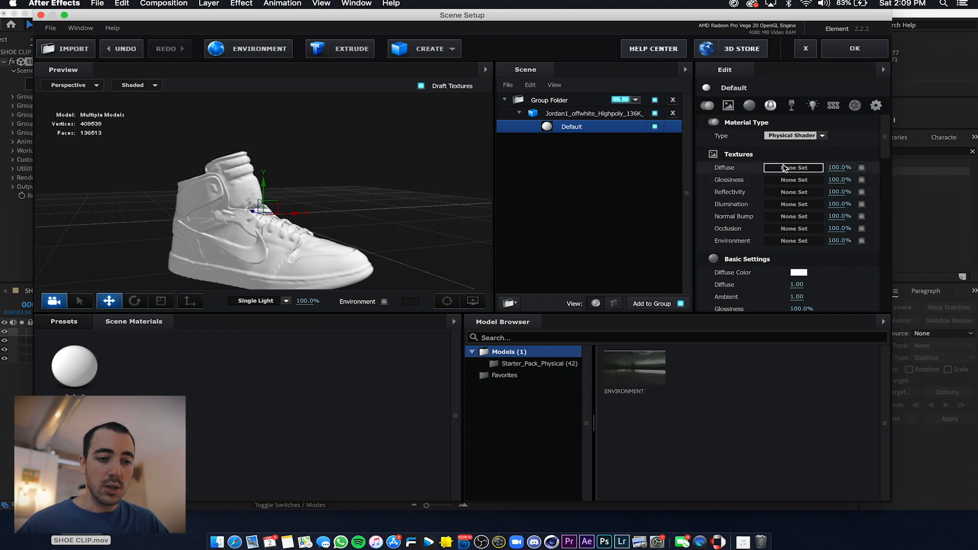
pyautogui.click(785, 168)
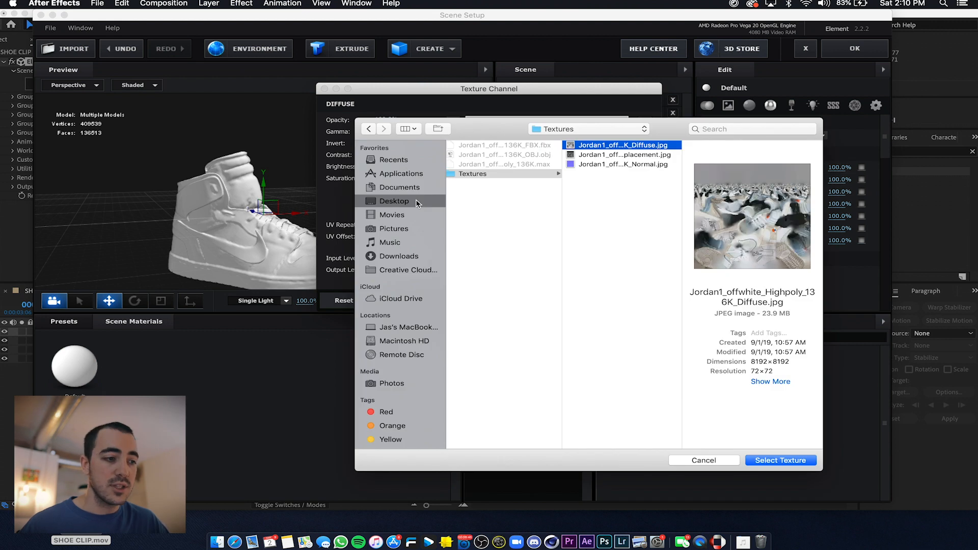
pyautogui.press('Return')
pyautogui.click(632, 301)
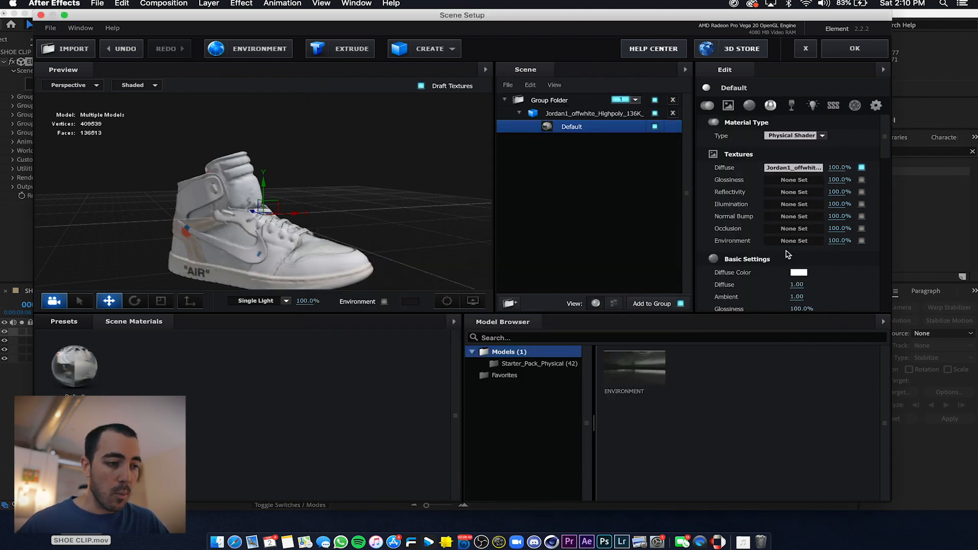
# Assign Jordan1_offwhite_Highpoly_136K_Normal.jpg as the normal bump texture of the shoe's Default material
pyautogui.click(796, 221)
pyautogui.click(549, 121)
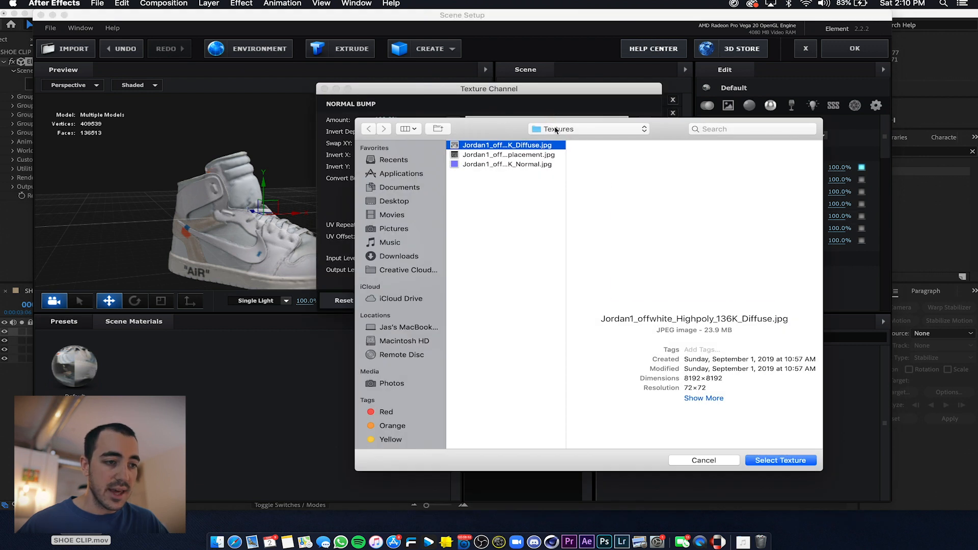
pyautogui.click(530, 155)
pyautogui.click(509, 164)
pyautogui.press('Return')
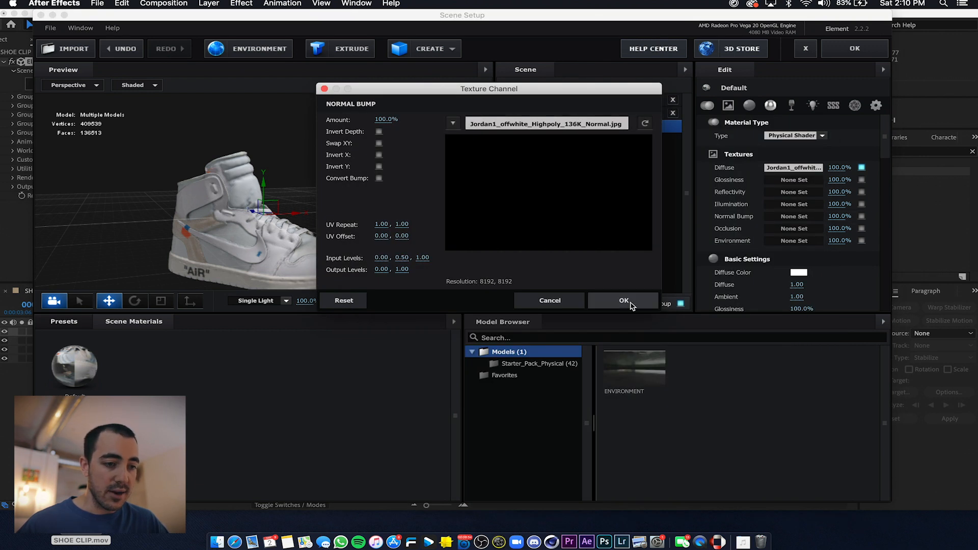
pyautogui.click(625, 300)
pyautogui.moveTo(331, 207); pyautogui.dragTo(406, 199)
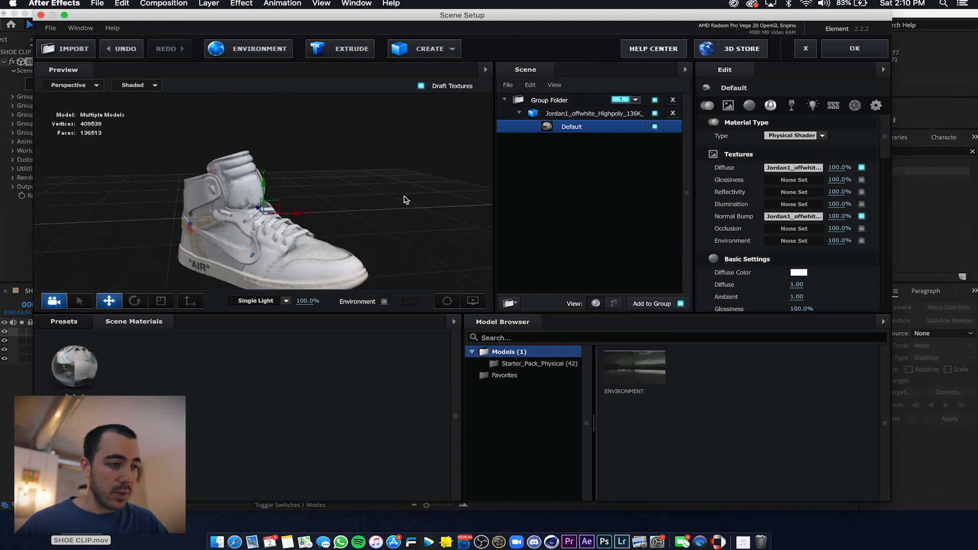
# Try the Product and Dark preview lighting presets on the shoe and settle on 360
pyautogui.click(255, 300)
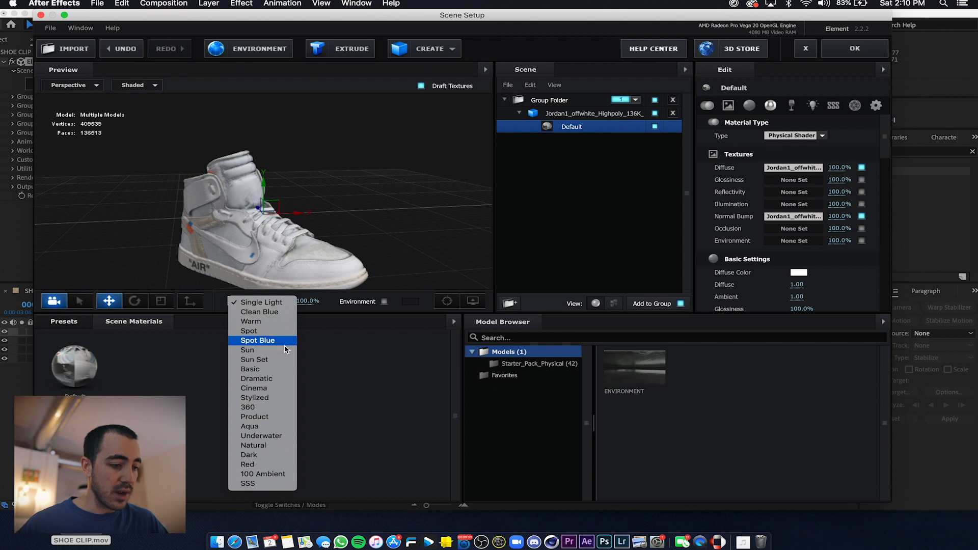
pyautogui.click(280, 417)
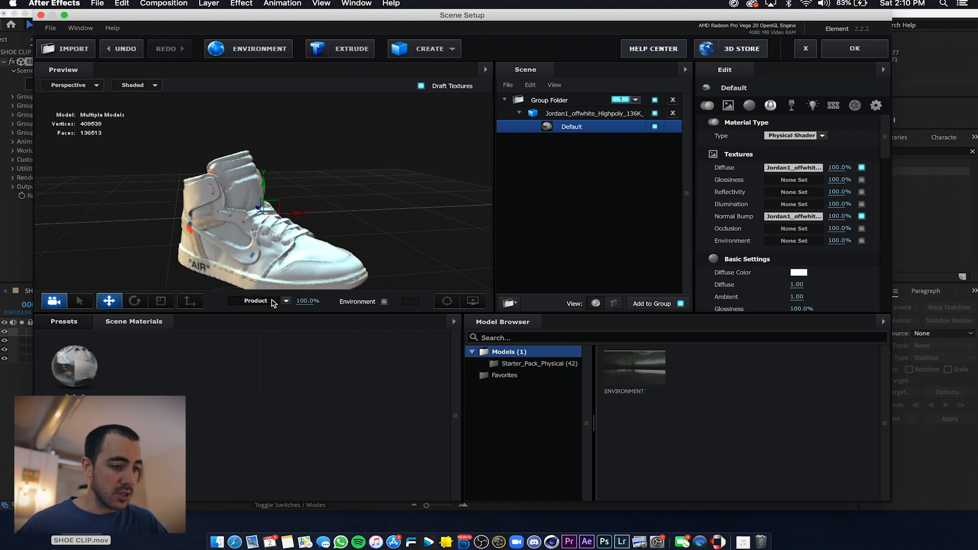
pyautogui.click(268, 305)
pyautogui.click(269, 448)
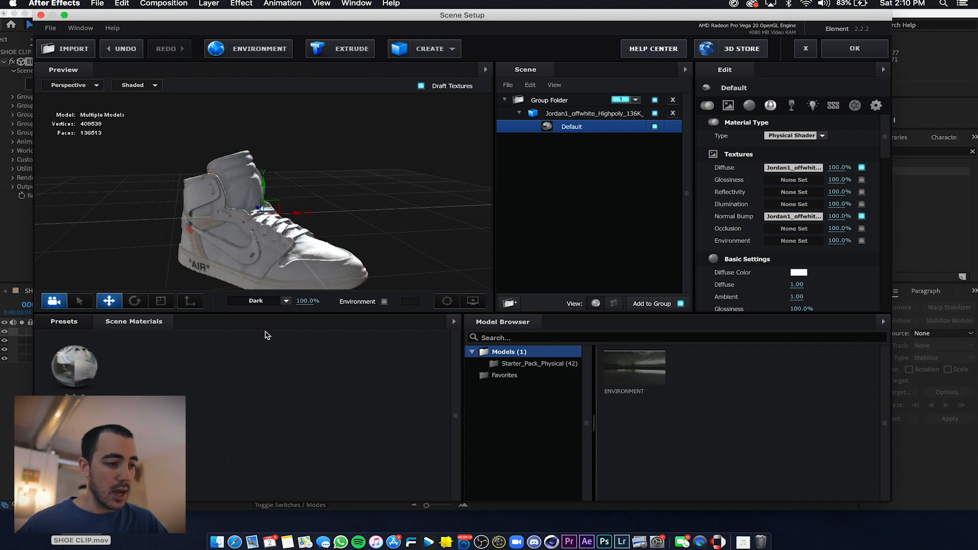
pyautogui.click(270, 300)
pyautogui.click(269, 408)
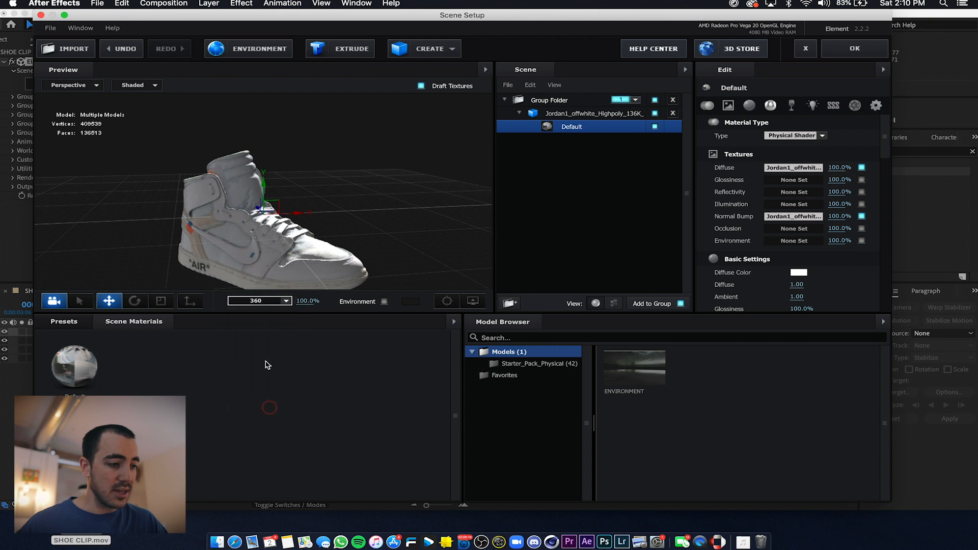
pyautogui.moveTo(370, 240)
pyautogui.mouseDown()
pyautogui.moveTo(309, 260)
pyautogui.moveTo(400, 216)
pyautogui.moveTo(389, 188)
pyautogui.moveTo(345, 240)
pyautogui.moveTo(366, 256)
pyautogui.moveTo(360, 240)
pyautogui.mouseUp()
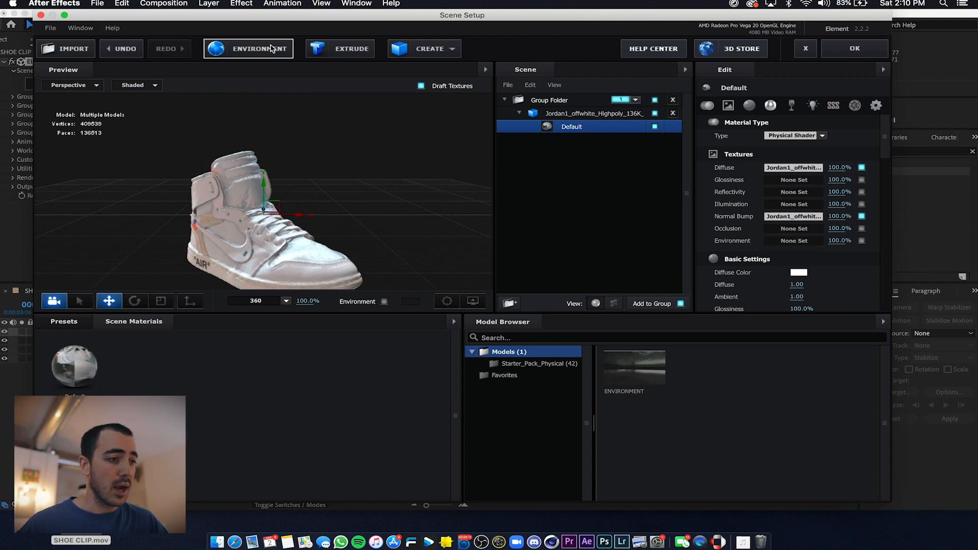
# Try Basic_2K_08.dds as the scene's environment texture and replace it with Basic_2K_11.jpg
pyautogui.click(270, 49)
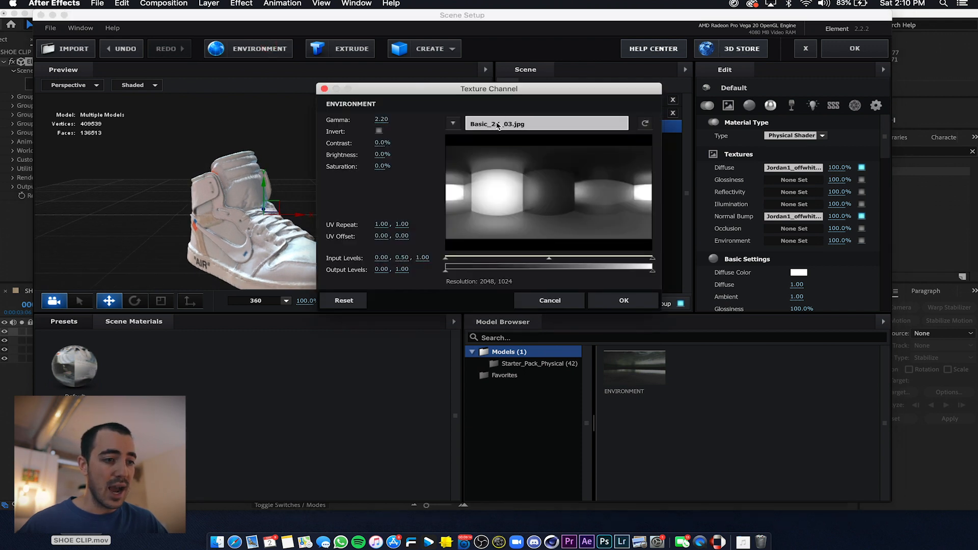
pyautogui.click(499, 124)
pyautogui.click(591, 260)
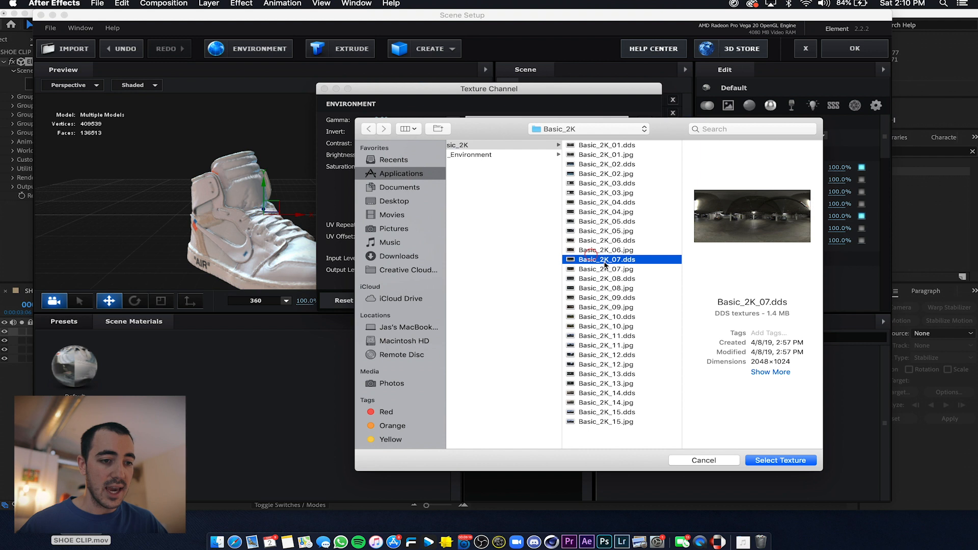
pyautogui.press('Down')
pyautogui.press('Down')
pyautogui.press('Up')
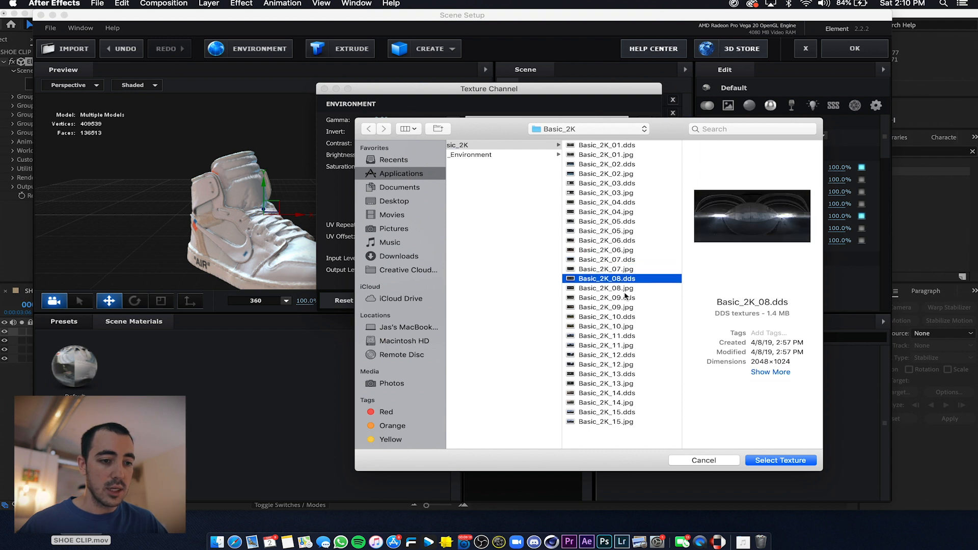
pyautogui.press('Return')
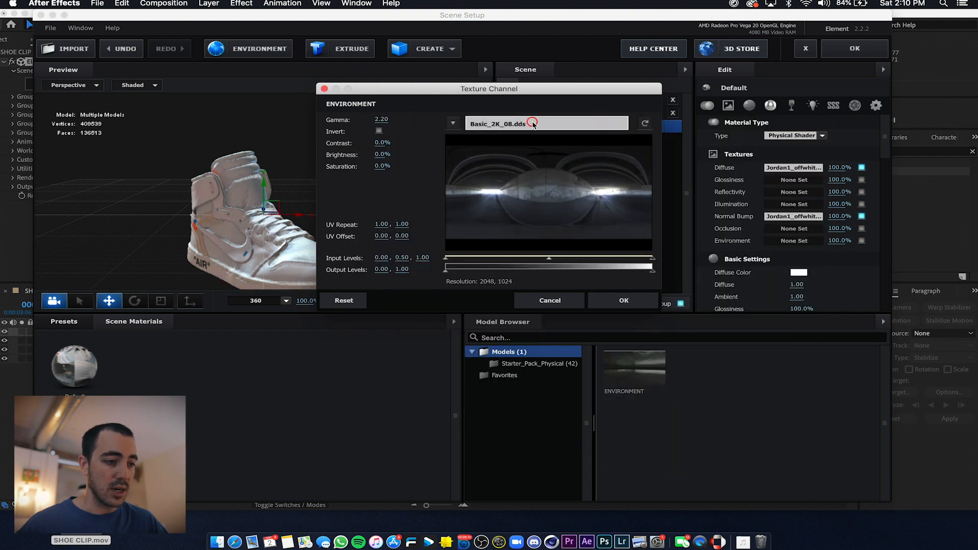
pyautogui.click(532, 122)
pyautogui.click(512, 344)
pyautogui.press('Return')
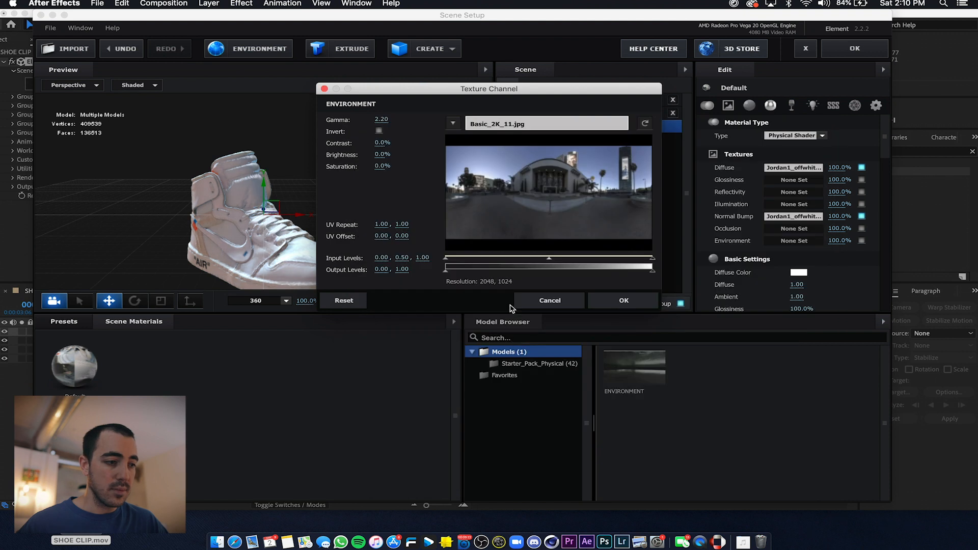
pyautogui.moveTo(501, 89); pyautogui.dragTo(545, 76)
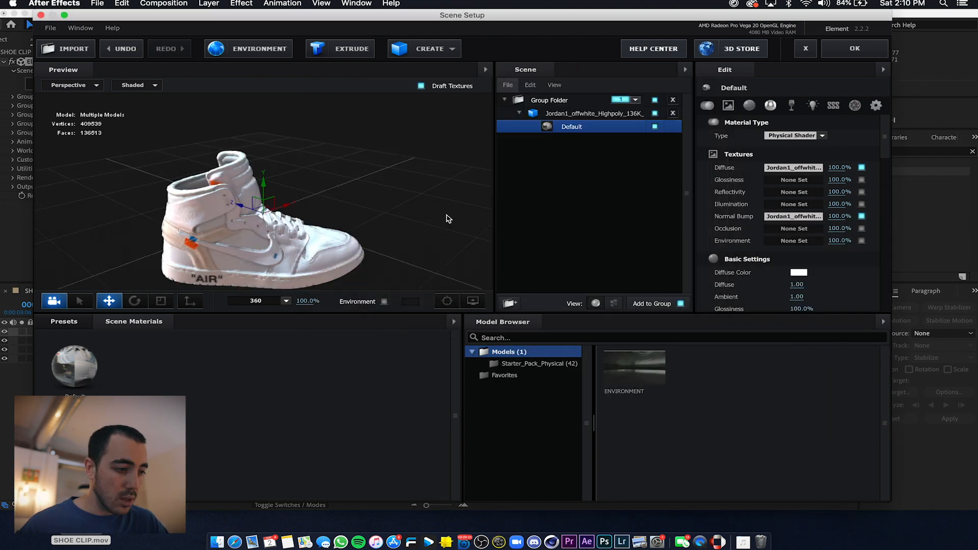
# Turn off draft textures to inspect the shoe from several angles, and apply the scene setup to the composition
pyautogui.moveTo(446, 215); pyautogui.dragTo(422, 209)
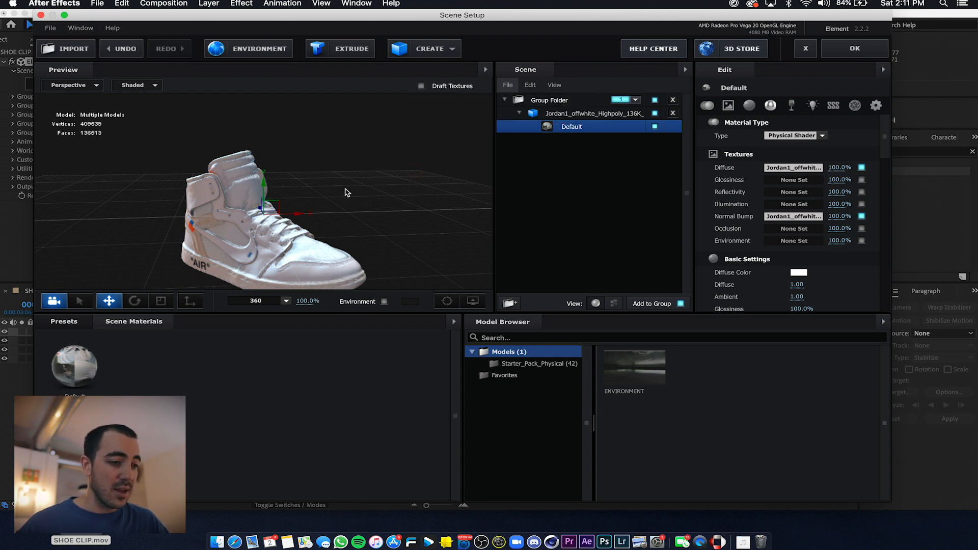
pyautogui.moveTo(371, 253); pyautogui.dragTo(421, 201)
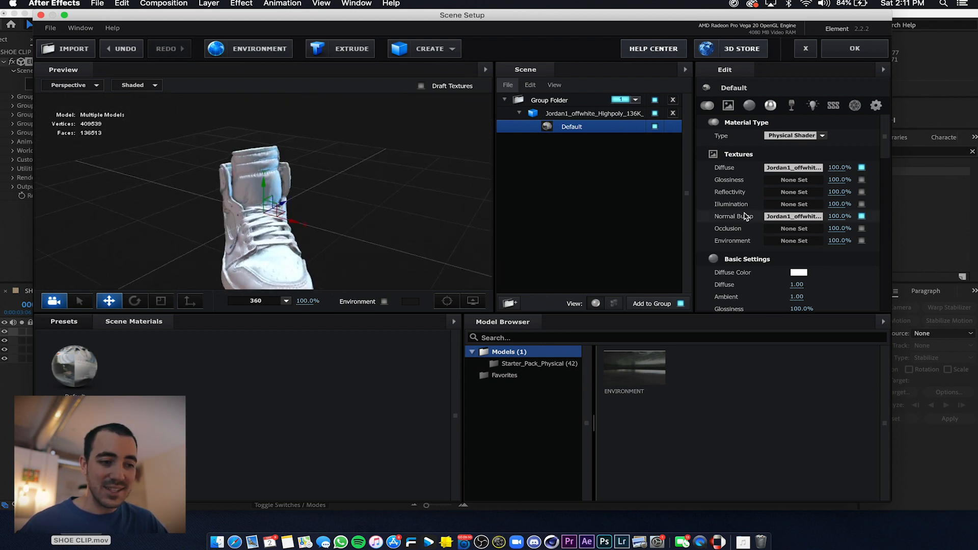
pyautogui.scroll(-10, 819, 267)
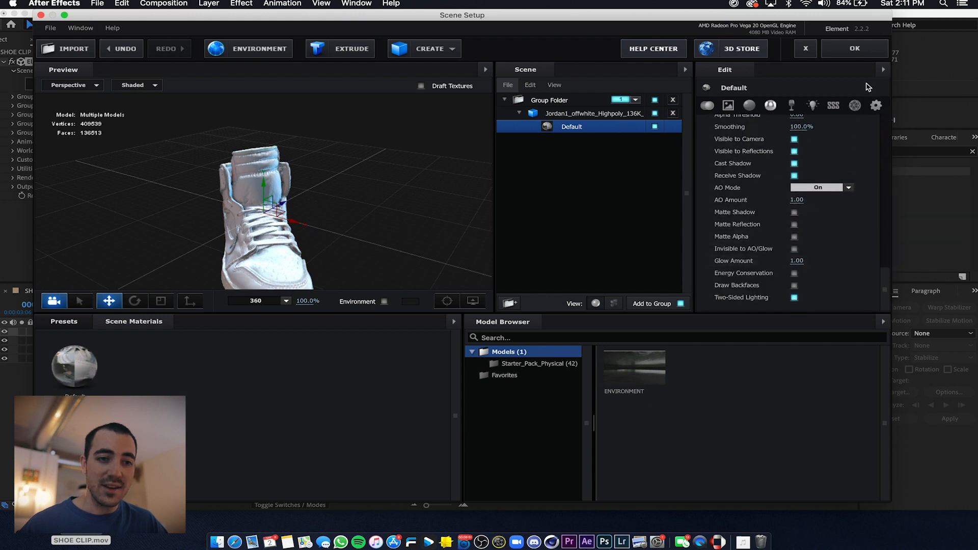
pyautogui.click(855, 49)
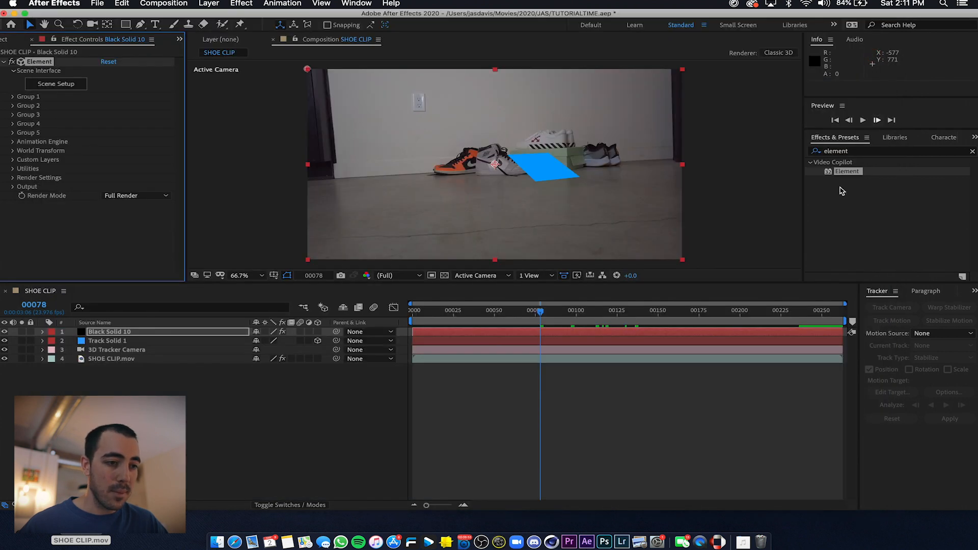
# Play back the composition from the start to check how the 3D shoe moves with the tracked footage
pyautogui.click(508, 320)
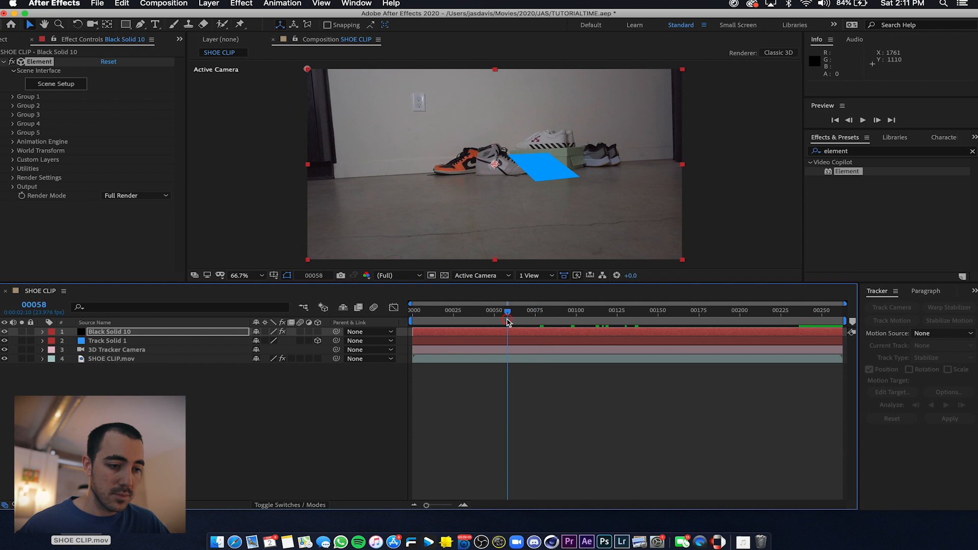
pyautogui.click(508, 408)
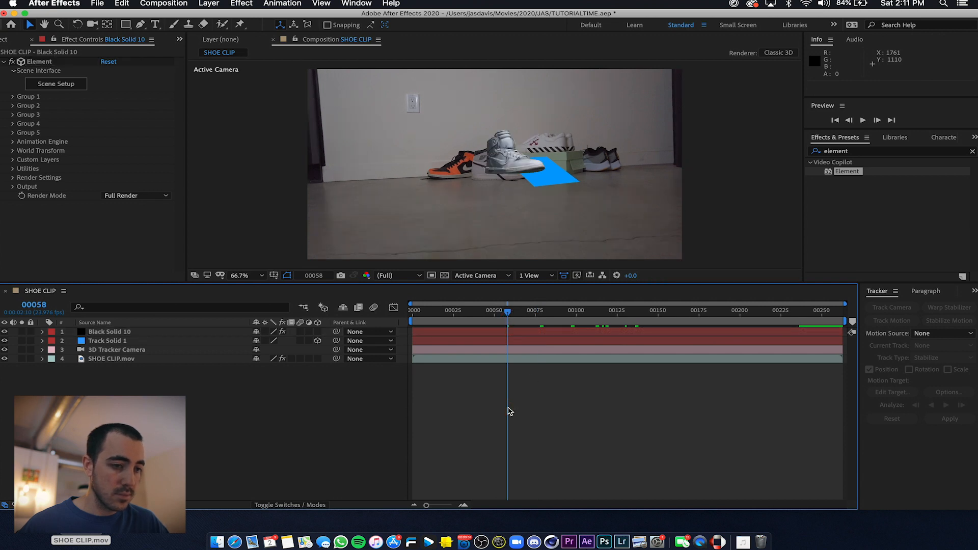
pyautogui.moveTo(522, 312); pyautogui.dragTo(399, 293)
pyautogui.press('space')
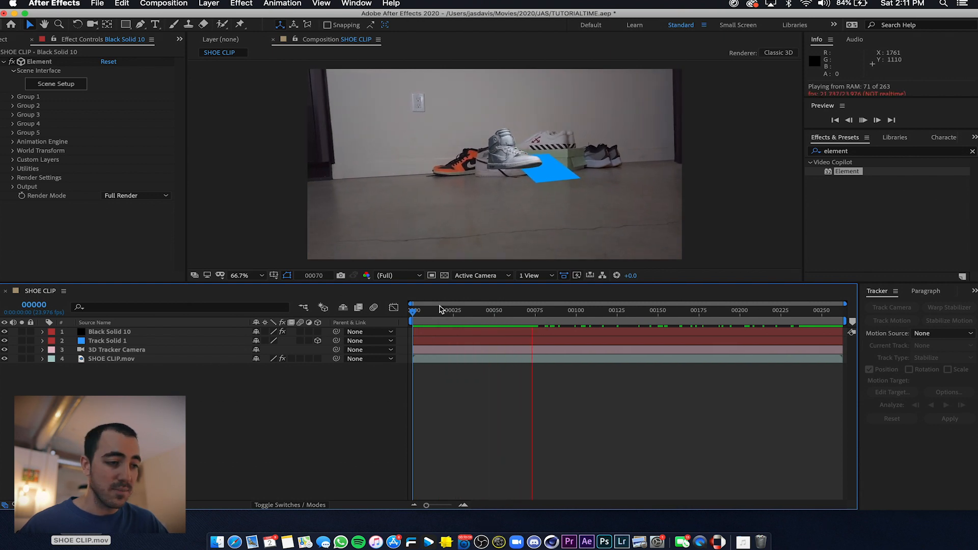
pyautogui.click(508, 310)
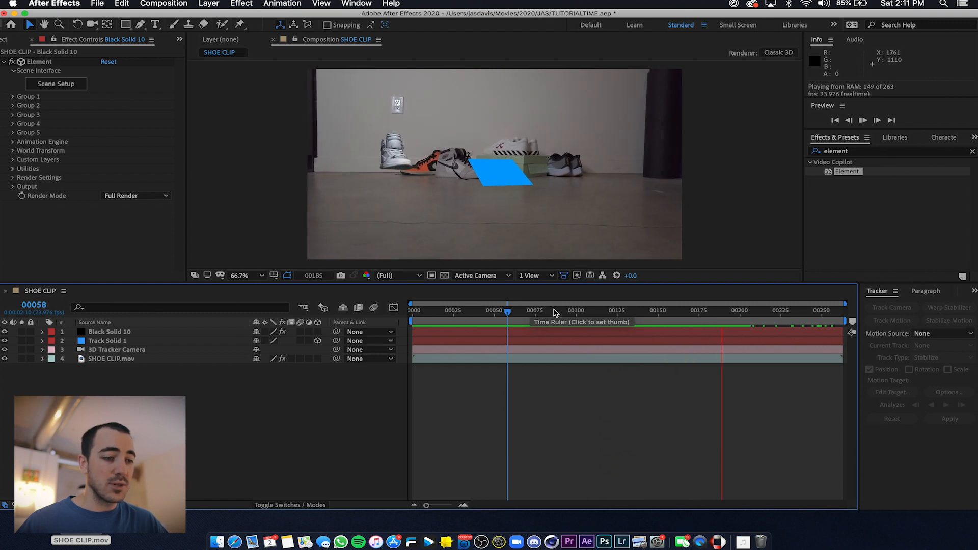
# Reveal the Position property of the Track Solid 1 layer
pyautogui.click(113, 332)
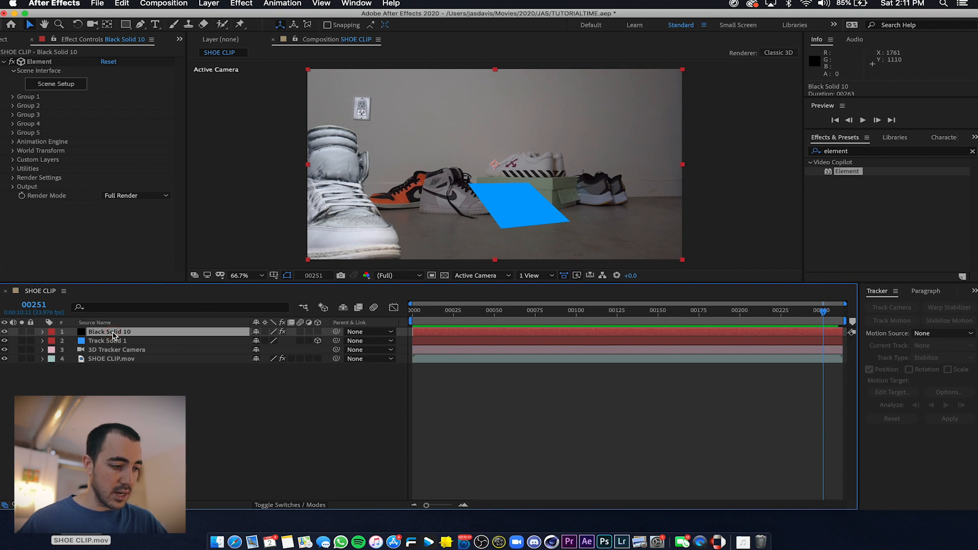
pyautogui.click(110, 342)
pyautogui.press('p')
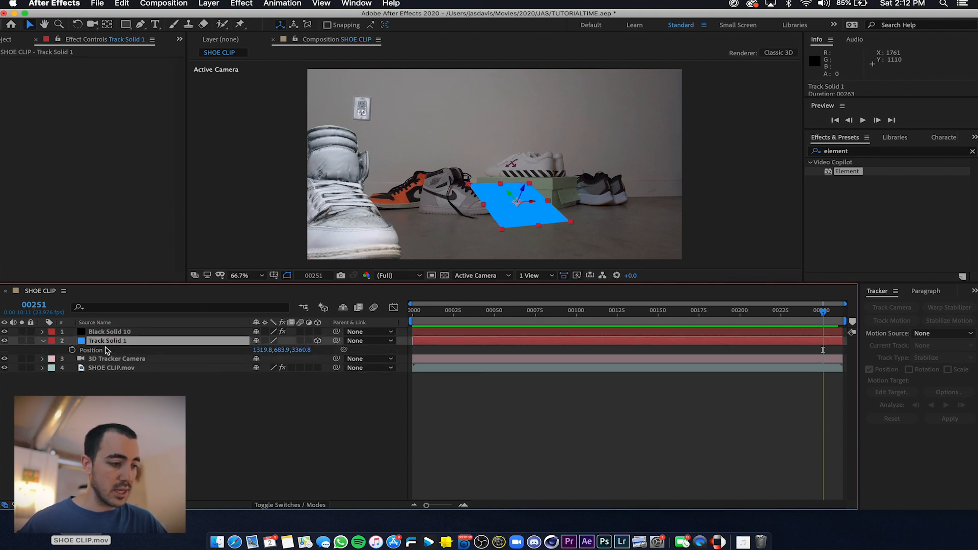
# On Black Solid 10, set the Element Group 1 replicator position to X 1319.0, Y 683.9, Z 3360.8, matching Track Solid 1
pyautogui.click(99, 351)
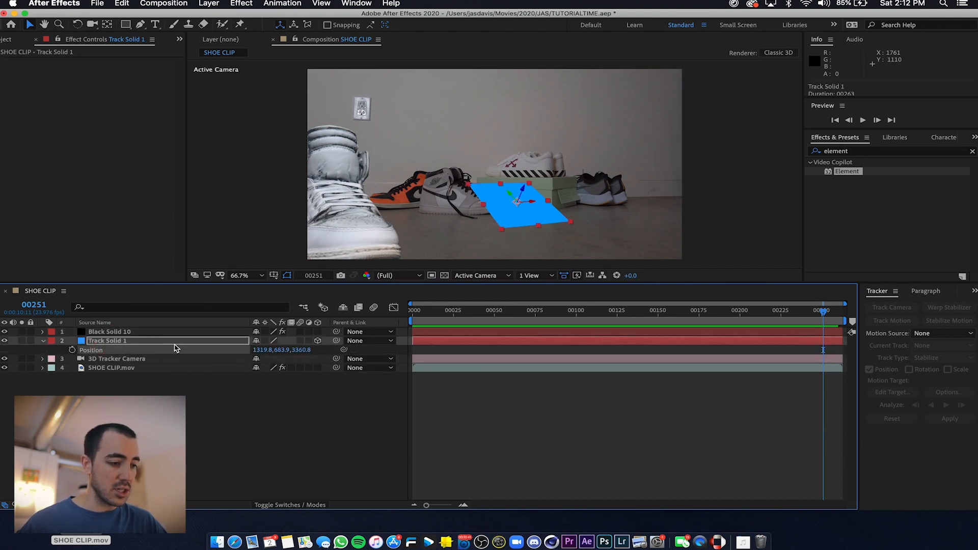
pyautogui.click(141, 332)
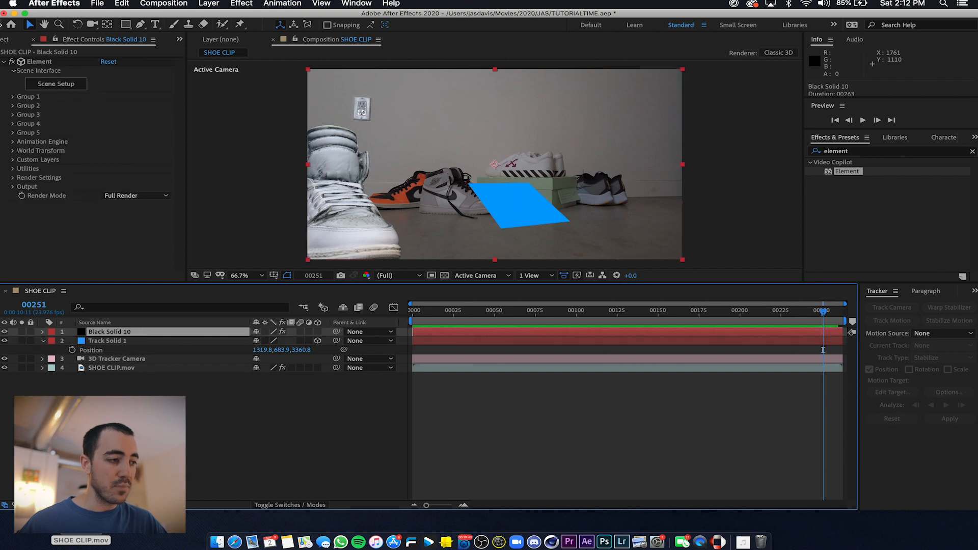
pyautogui.click(14, 96)
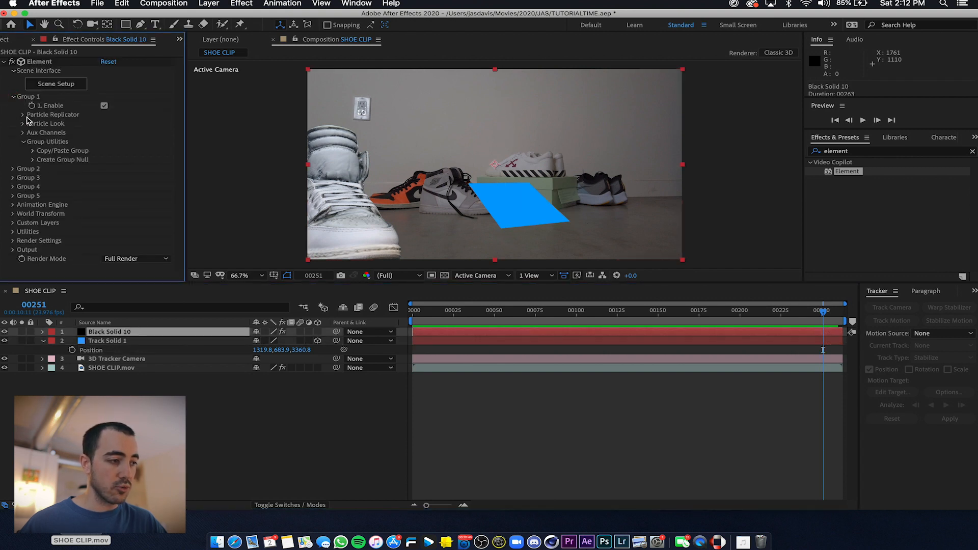
pyautogui.click(24, 115)
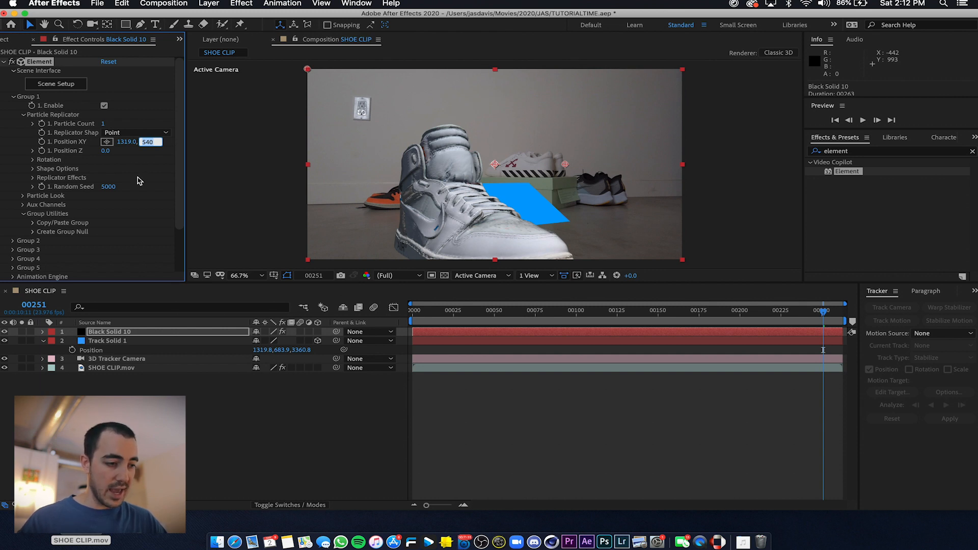
pyautogui.write('683.9')
pyautogui.press('Return')
pyautogui.click(107, 150)
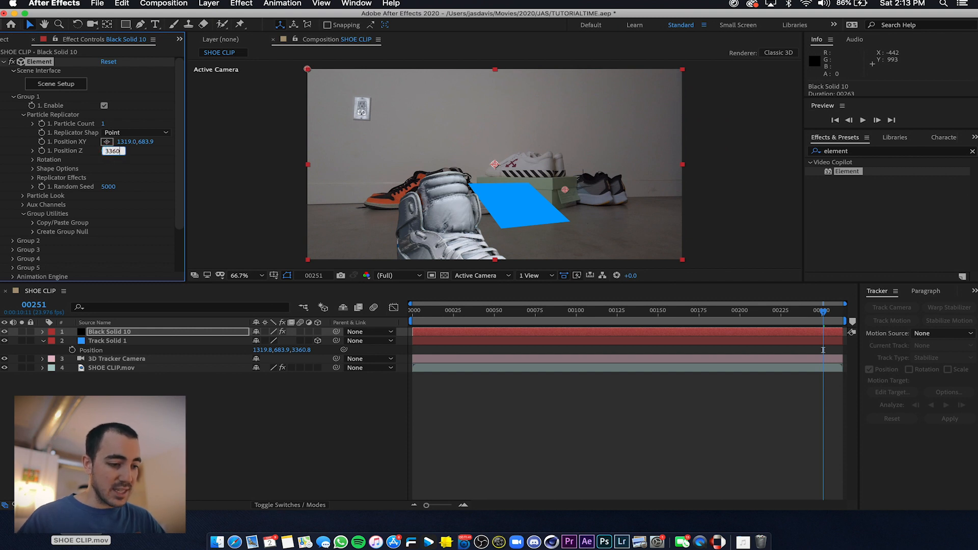
pyautogui.press('Return')
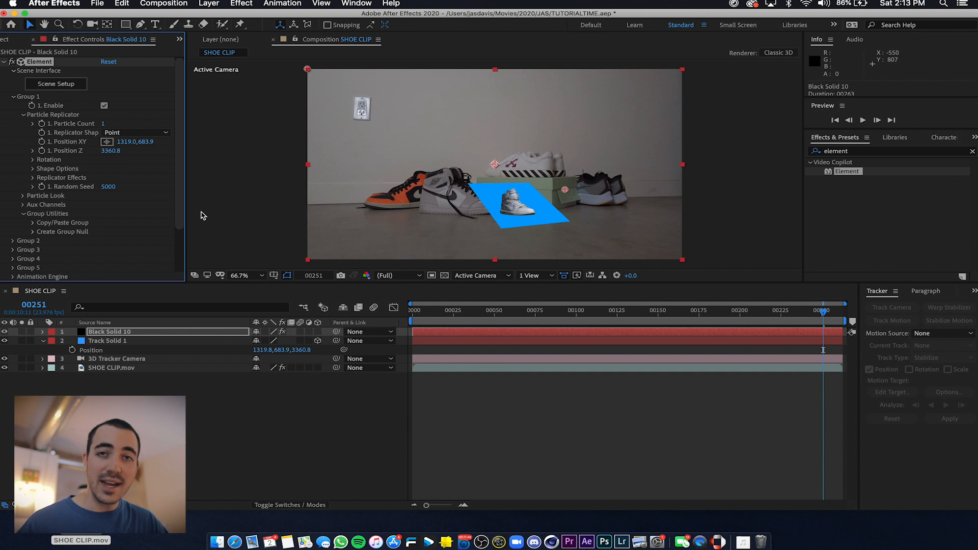
# Hide the Track Solid 1 layer, and play and scrub through the composition to check how the small shoe follows the floor
pyautogui.moveTo(520, 310); pyautogui.dragTo(779, 319)
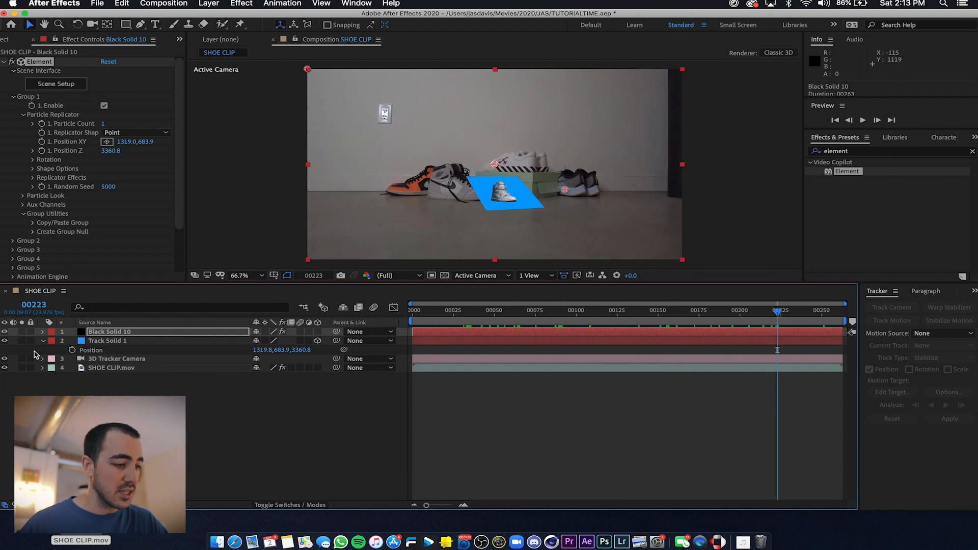
pyautogui.press('space')
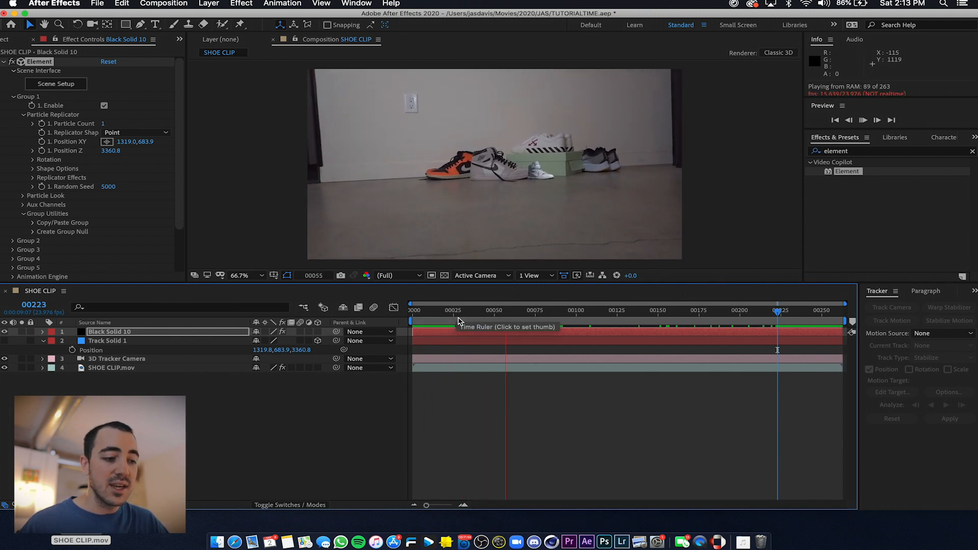
pyautogui.click(412, 311)
pyautogui.moveTo(413, 312); pyautogui.dragTo(790, 337)
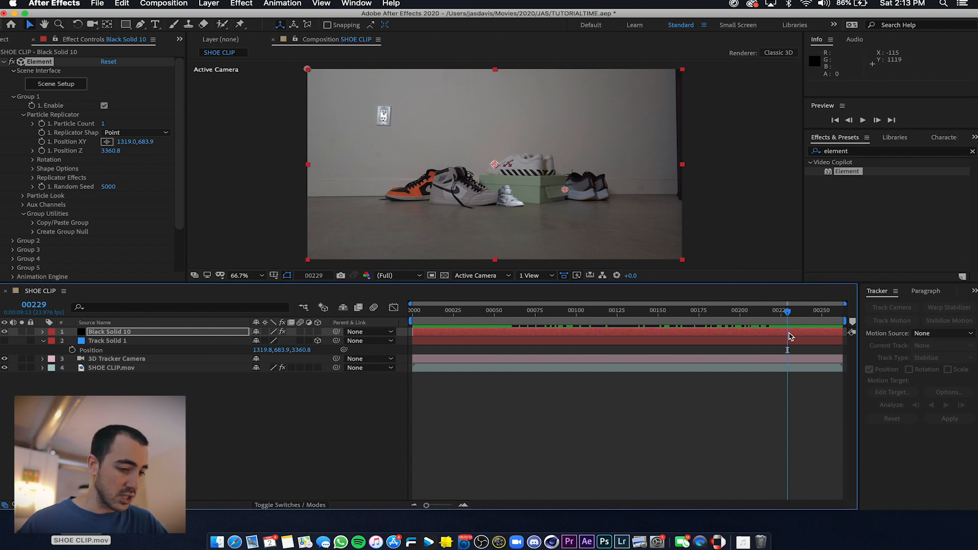
pyautogui.moveTo(786, 318); pyautogui.dragTo(825, 312)
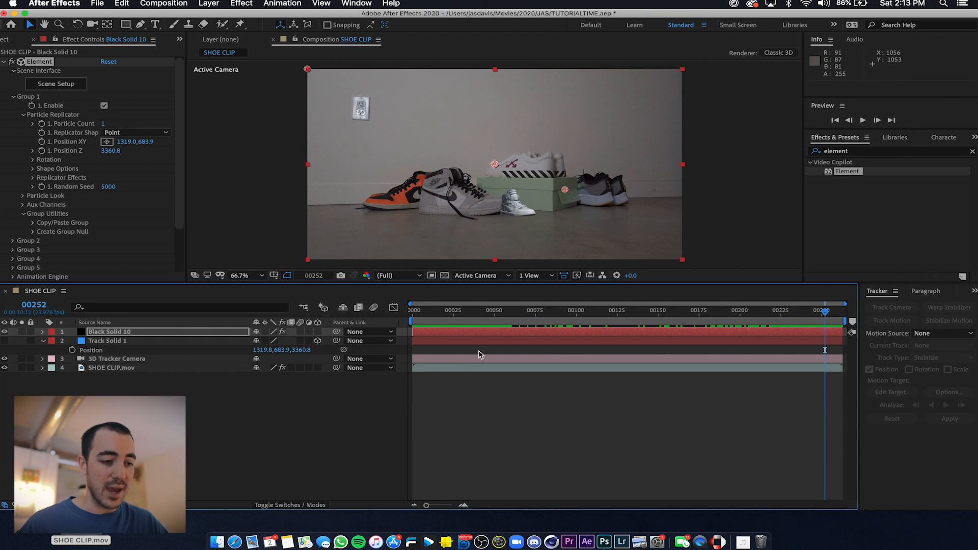
pyautogui.moveTo(457, 318); pyautogui.dragTo(688, 320)
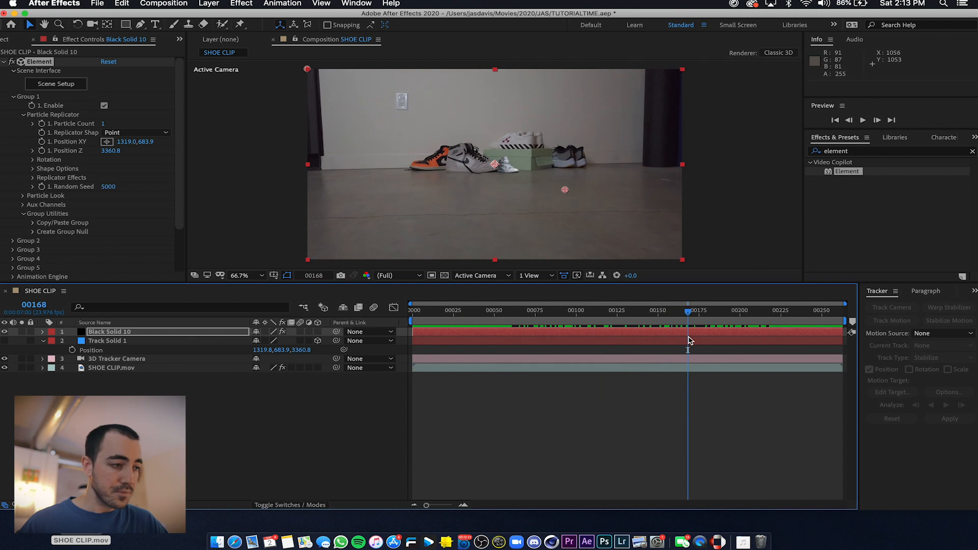
# Reopen the Element scene setup and set the Jordan 1 model's scale to 500%
pyautogui.click(44, 85)
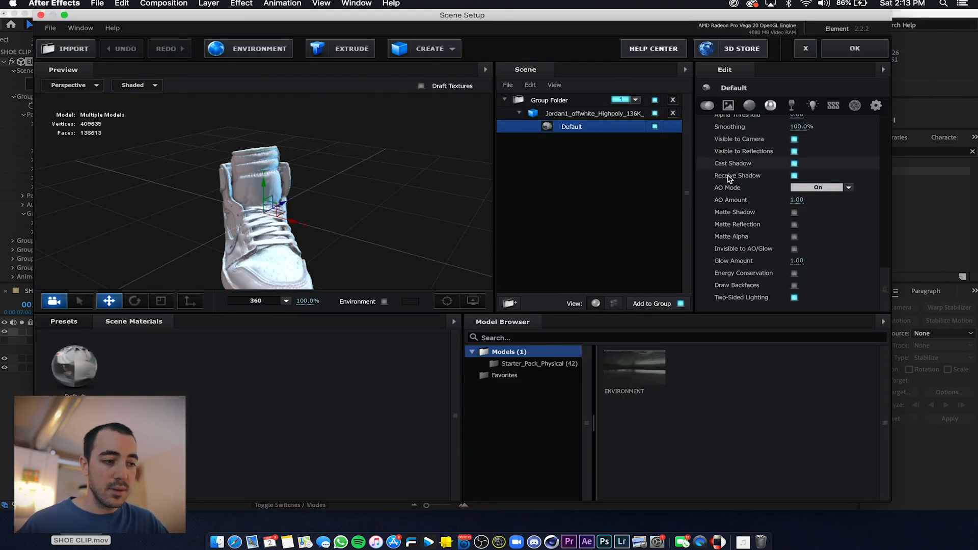
pyautogui.moveTo(396, 211); pyautogui.dragTo(458, 210)
pyautogui.scroll(5, 736, 152)
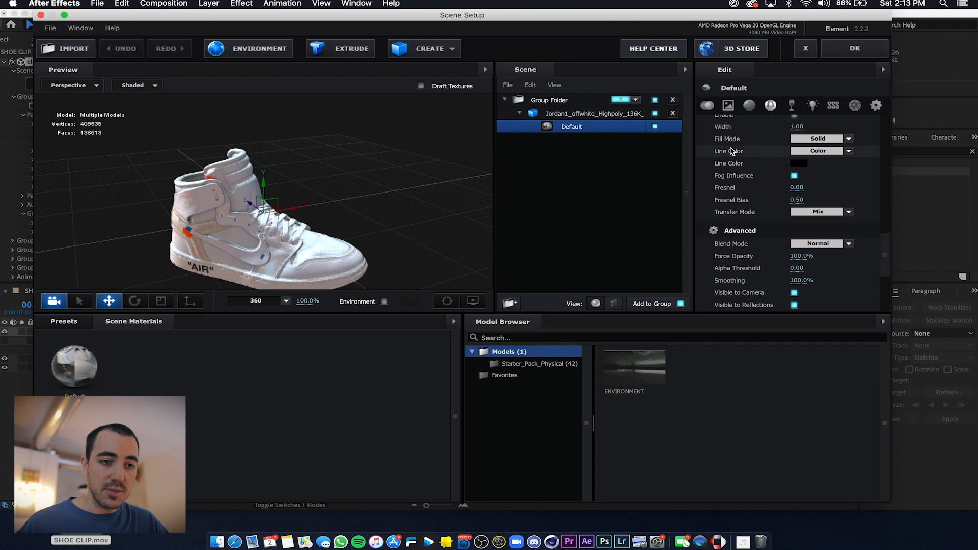
pyautogui.click(519, 113)
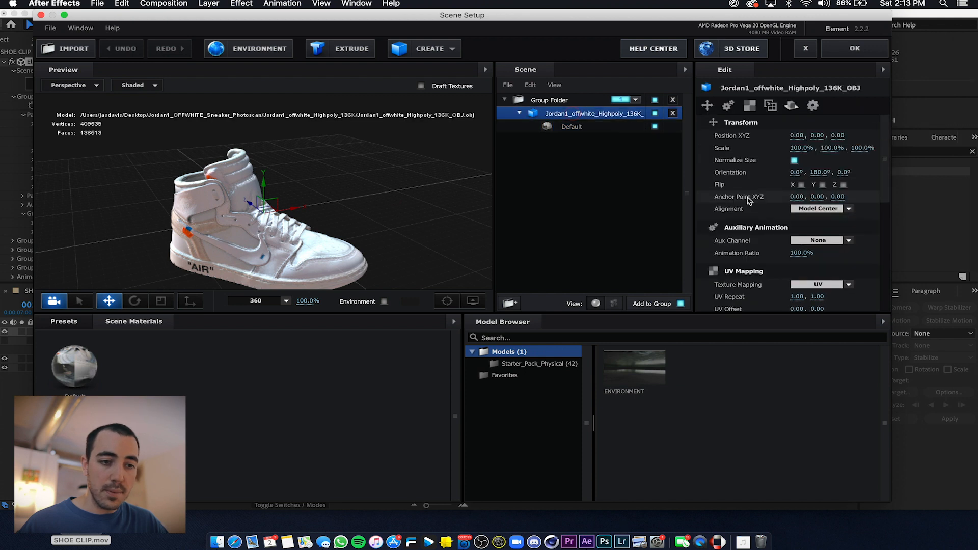
pyautogui.click(801, 148)
pyautogui.write('500')
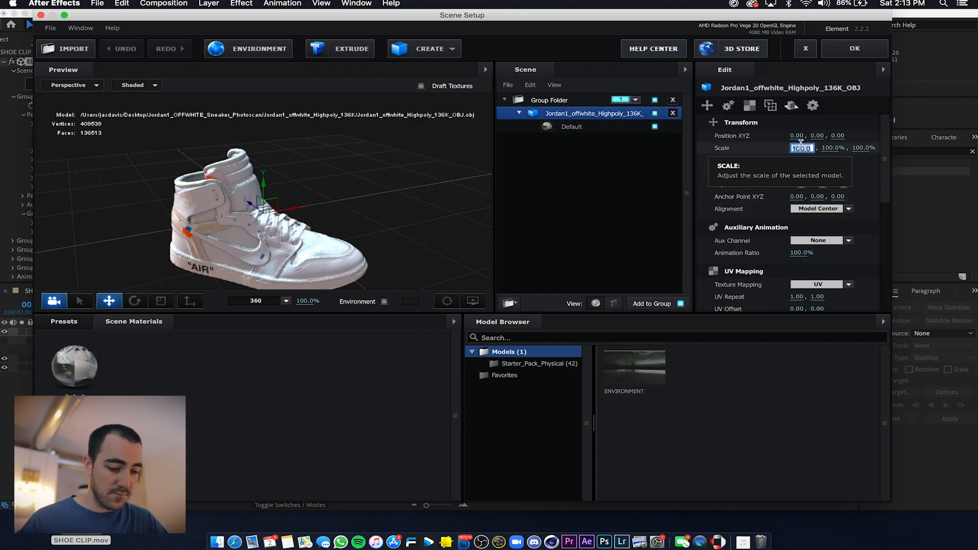
pyautogui.press('Return')
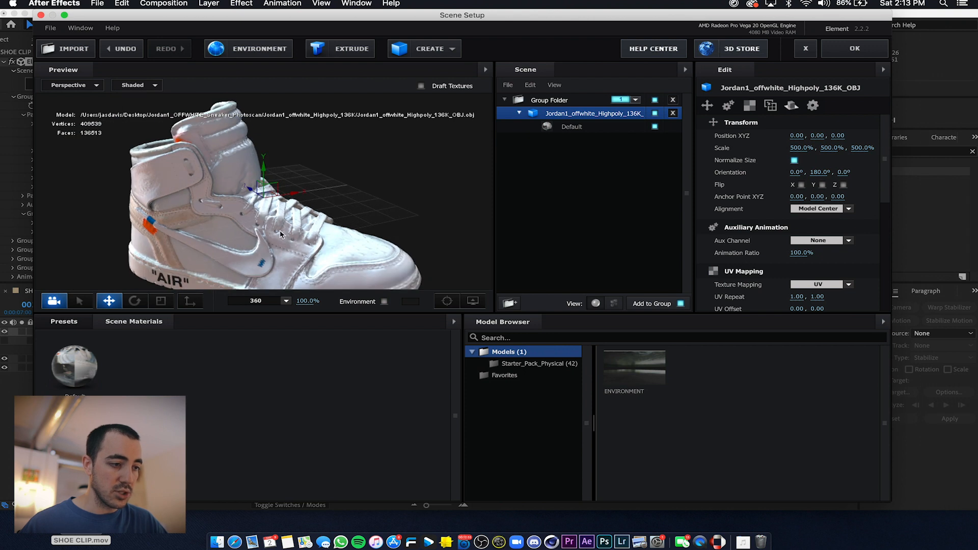
pyautogui.moveTo(280, 230); pyautogui.dragTo(313, 217)
pyautogui.scroll(-5, 313, 217)
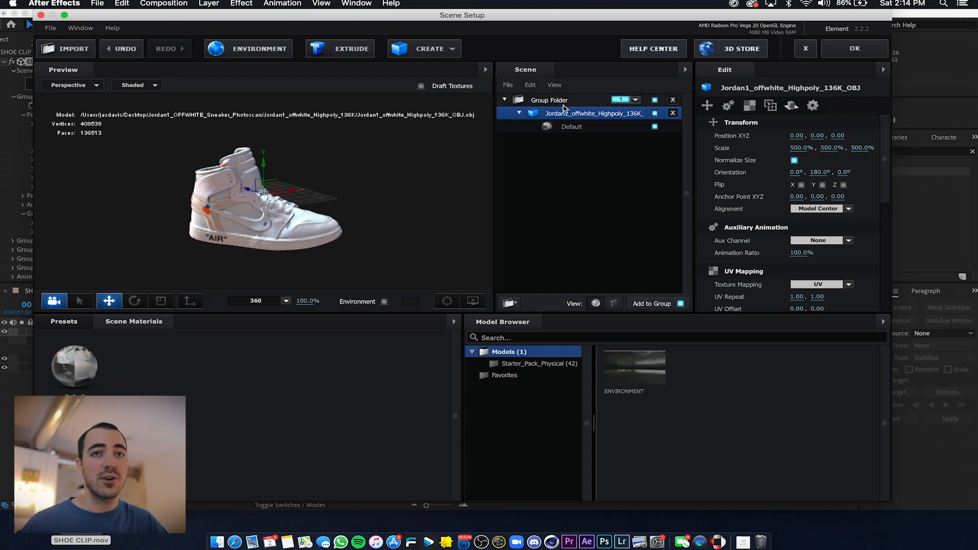
# Create a plane model in the scene and set its scale to 500%
pyautogui.click(446, 55)
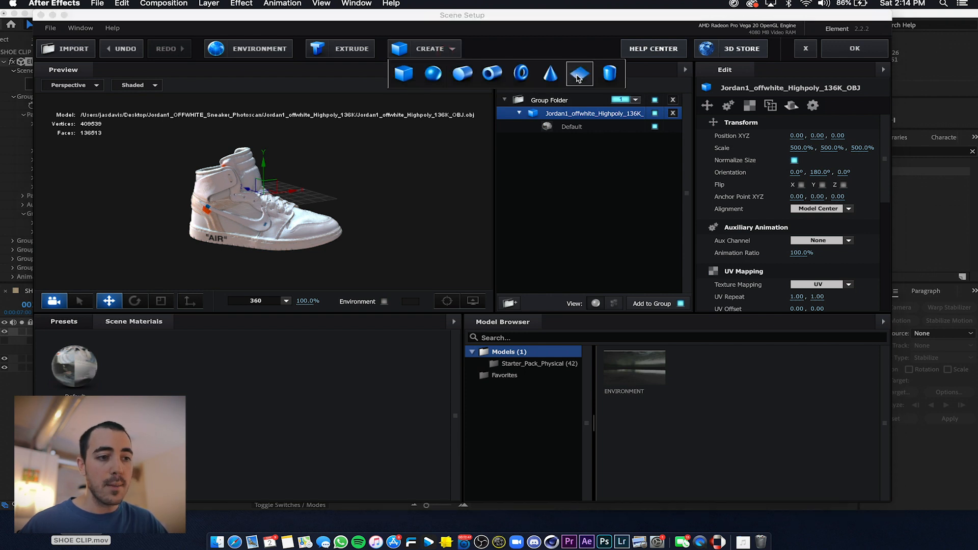
pyautogui.click(576, 77)
pyautogui.moveTo(334, 185)
pyautogui.mouseDown()
pyautogui.moveTo(306, 173)
pyautogui.moveTo(323, 198)
pyautogui.mouseUp()
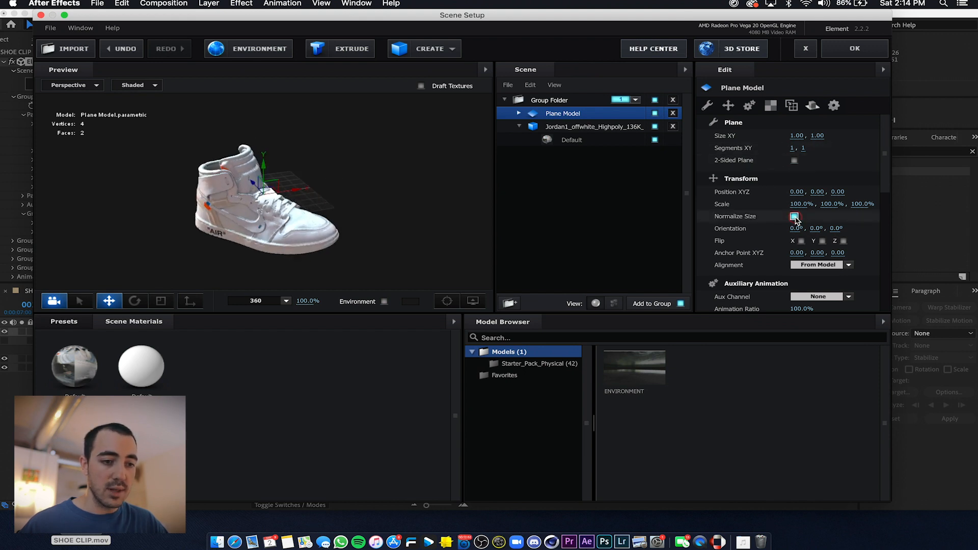
pyautogui.click(799, 204)
pyautogui.write('500')
pyautogui.press('Return')
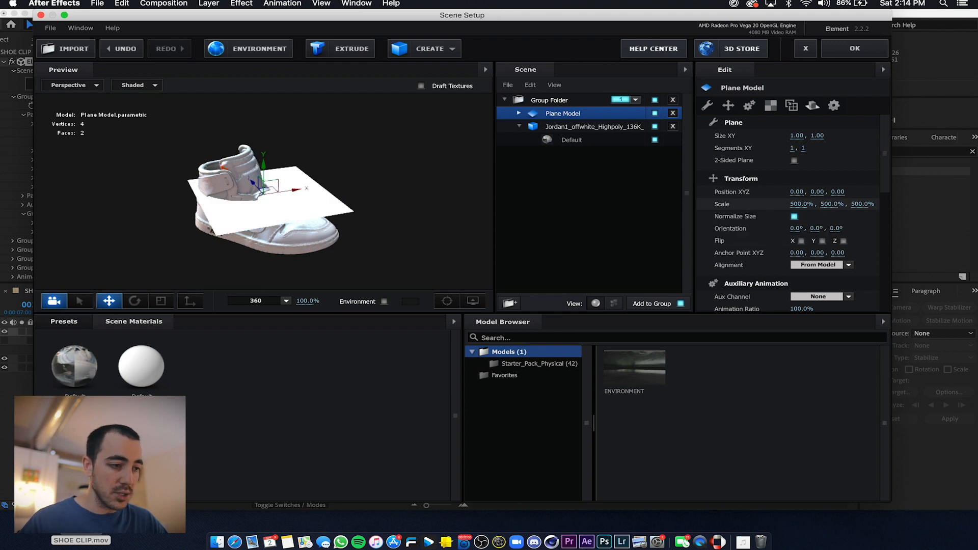
# Lower the plane to the shoe's sole at a Y position of about -3.88, and set the plane's scale to 750%
pyautogui.moveTo(264, 169); pyautogui.dragTo(261, 207)
pyautogui.scroll(-2, 265, 241)
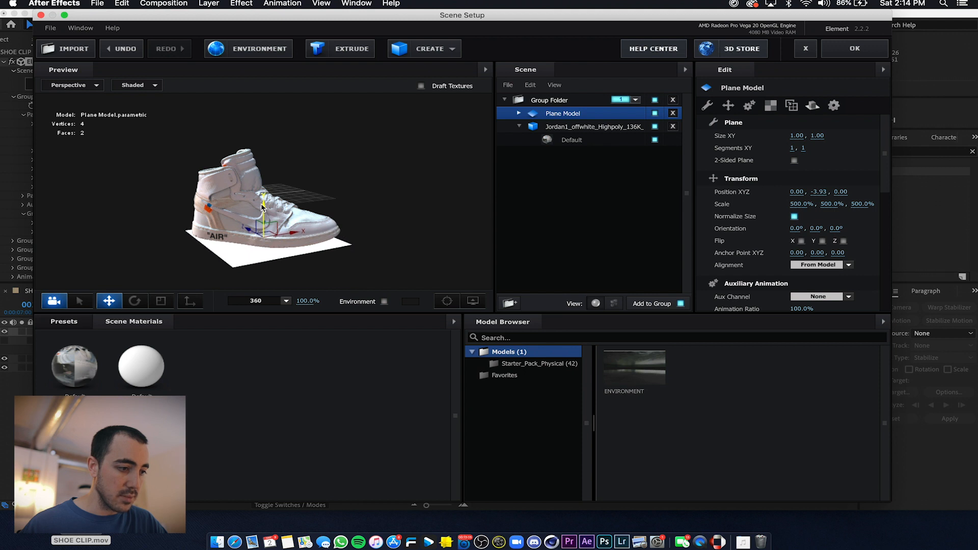
pyautogui.moveTo(791, 203); pyautogui.dragTo(918, 207)
pyautogui.click(805, 204)
pyautogui.write('750')
pyautogui.press('Return')
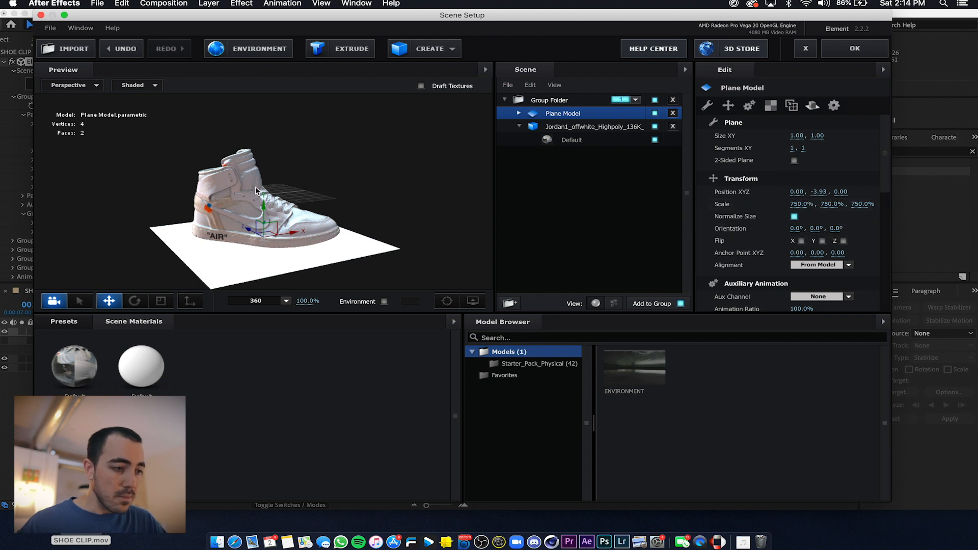
pyautogui.moveTo(264, 209); pyautogui.dragTo(263, 209)
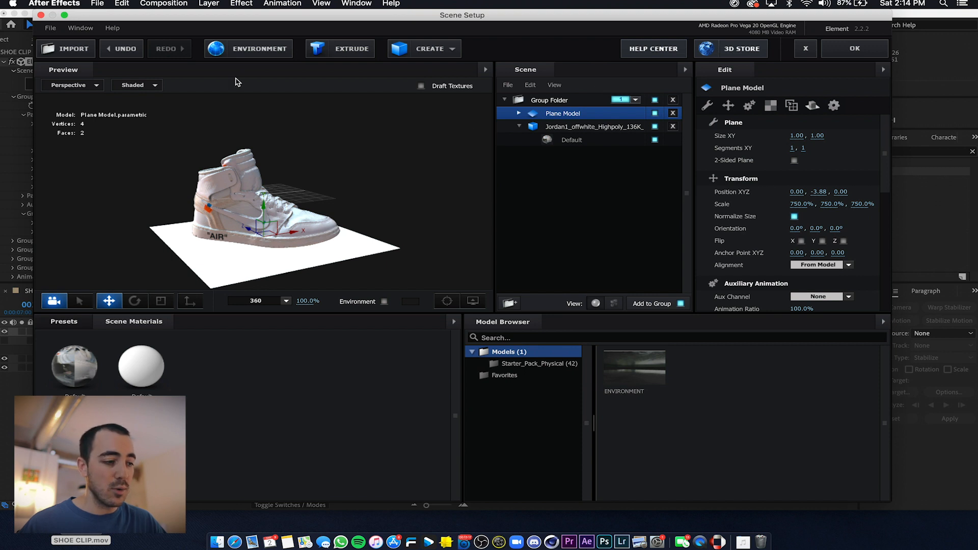
# Apply the Matte_Shadow material from the Physical presets to the plane model
pyautogui.click(75, 326)
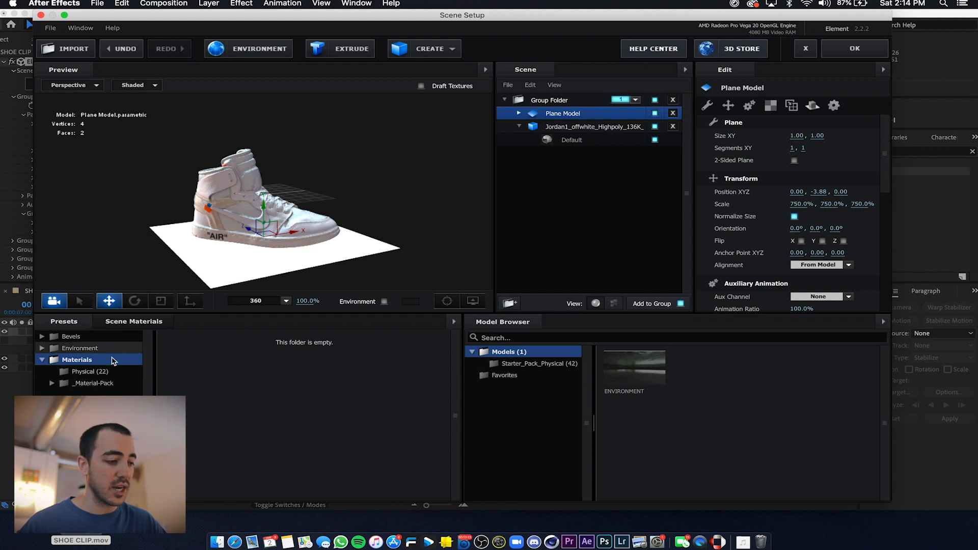
pyautogui.click(101, 372)
pyautogui.scroll(-3, 364, 439)
pyautogui.scroll(2, 364, 440)
pyautogui.moveTo(339, 448); pyautogui.dragTo(541, 112)
pyautogui.moveTo(427, 227); pyautogui.dragTo(365, 225)
# Toggle Matte Shadow off and on in the plane's material to compare the preview, leaving it enabled
pyautogui.click(519, 113)
pyautogui.click(581, 127)
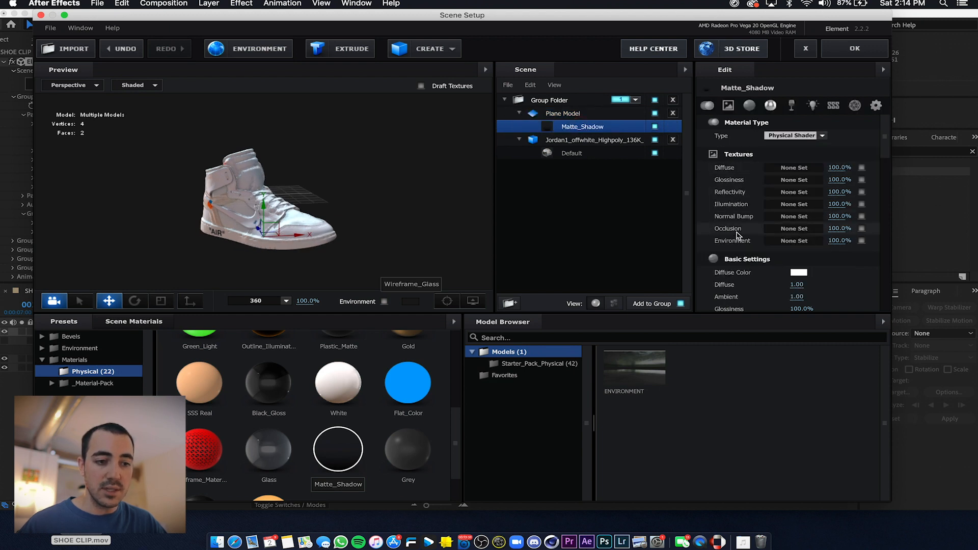
pyautogui.scroll(-10, 748, 232)
pyautogui.click(794, 212)
pyautogui.click(795, 212)
pyautogui.click(794, 212)
pyautogui.click(794, 212)
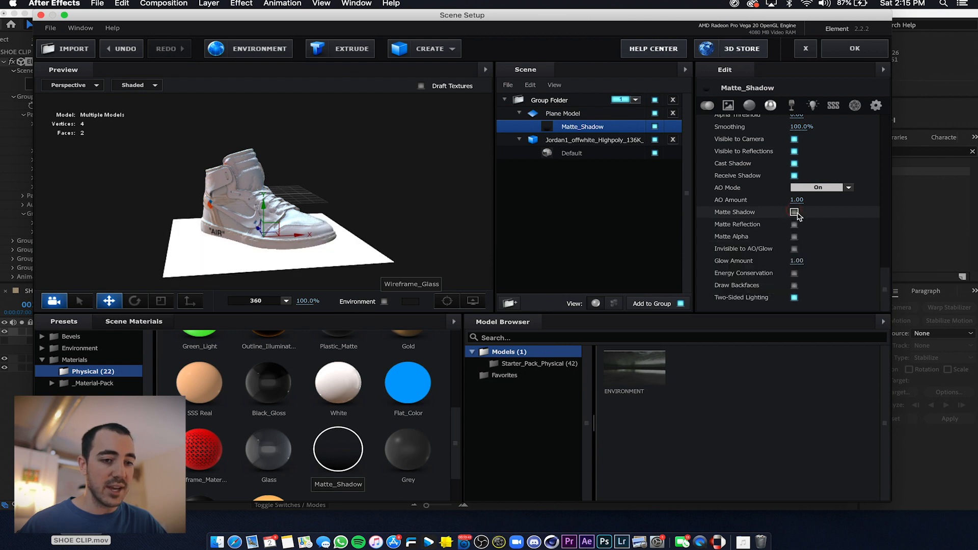
pyautogui.click(794, 212)
pyautogui.moveTo(410, 216)
pyautogui.mouseDown()
pyautogui.moveTo(388, 222)
pyautogui.moveTo(398, 219)
pyautogui.mouseUp()
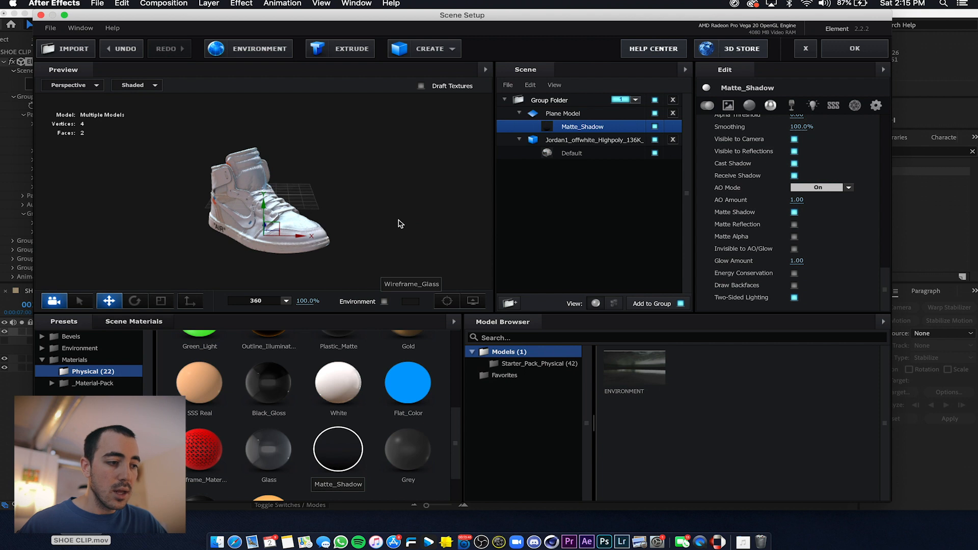
# Move the plane model out of the group folder, assign it to group 2, and apply the scene setup
pyautogui.click(580, 113)
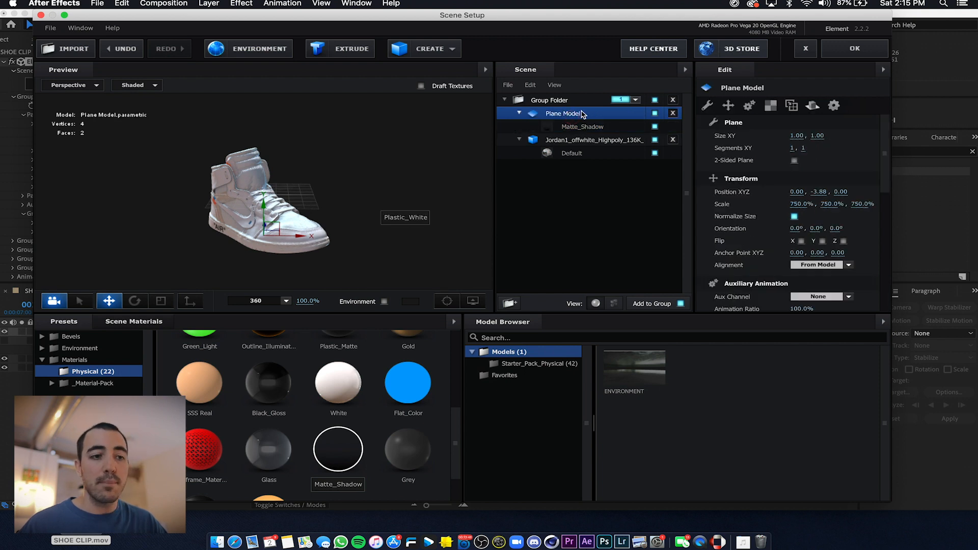
pyautogui.moveTo(588, 116); pyautogui.dragTo(589, 90)
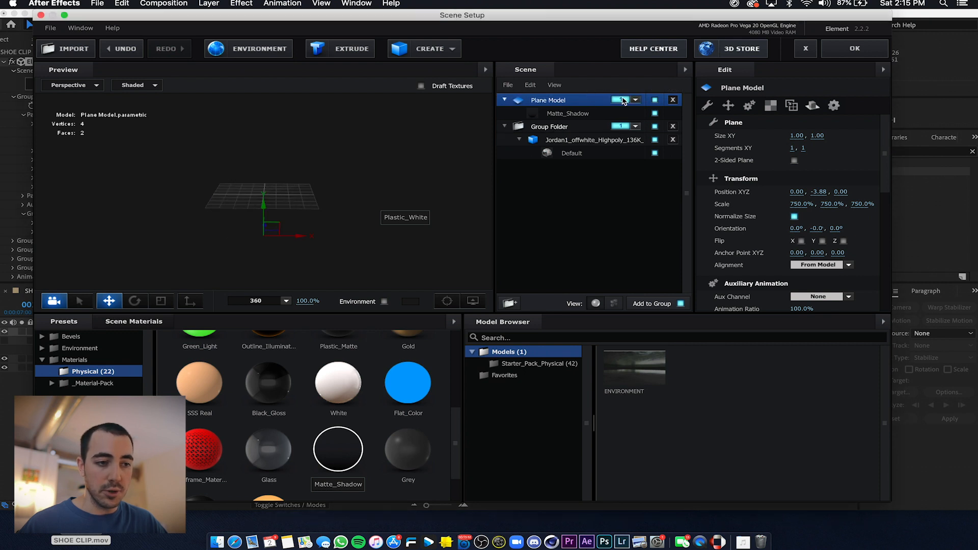
pyautogui.click(633, 100)
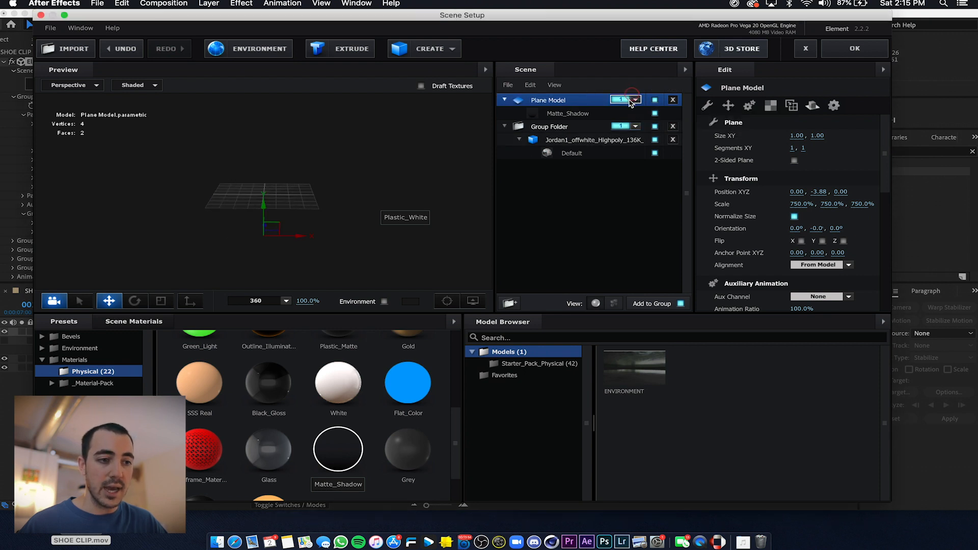
pyautogui.click(642, 116)
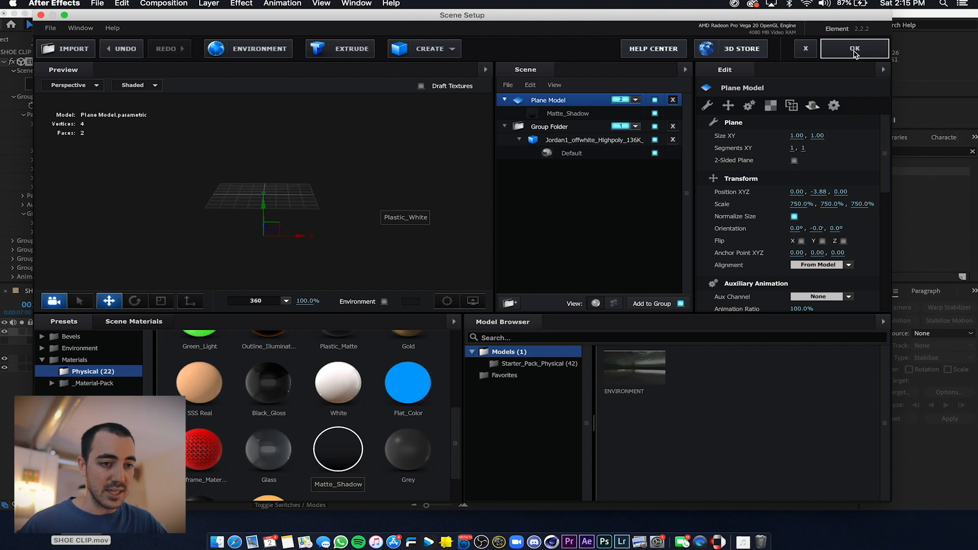
pyautogui.click(854, 49)
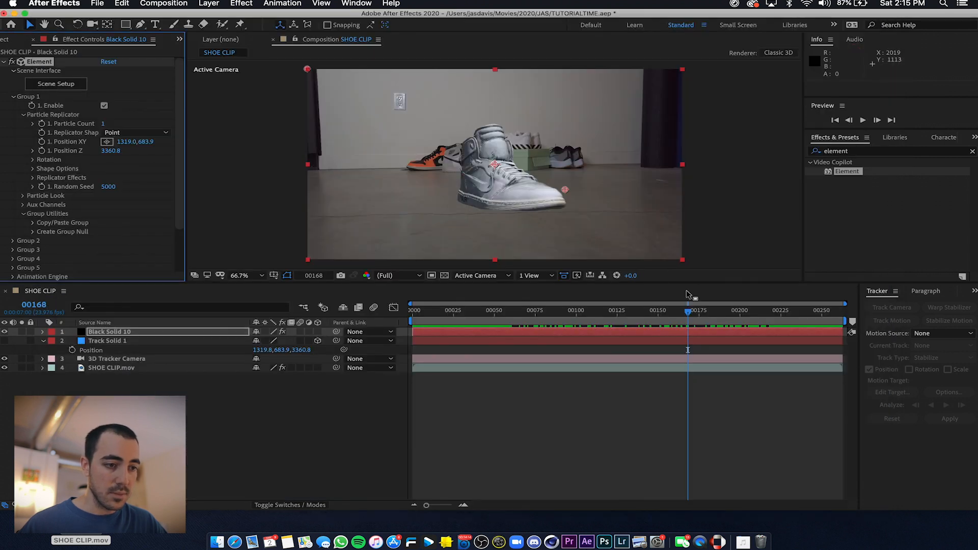
# Scrub and play the composition to check the enlarged shoe's size and tracking against the footage
pyautogui.moveTo(677, 316); pyautogui.dragTo(786, 320)
pyautogui.press('space')
pyautogui.click(454, 317)
pyautogui.moveTo(454, 317); pyautogui.dragTo(643, 311)
pyautogui.press('space')
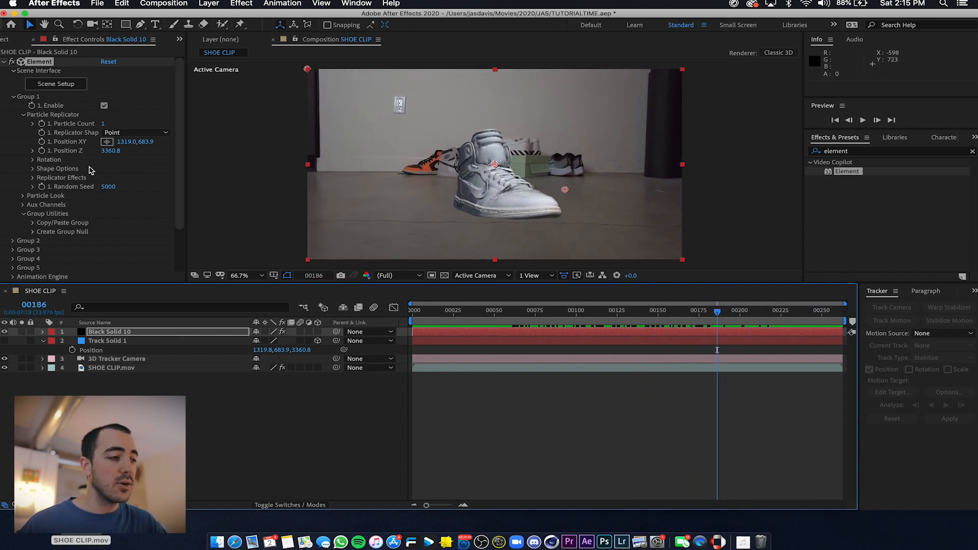
# Reduce the Group 1 particle size to 5.90 to scale the shoe down in the shot
pyautogui.scroll(-2, 34, 174)
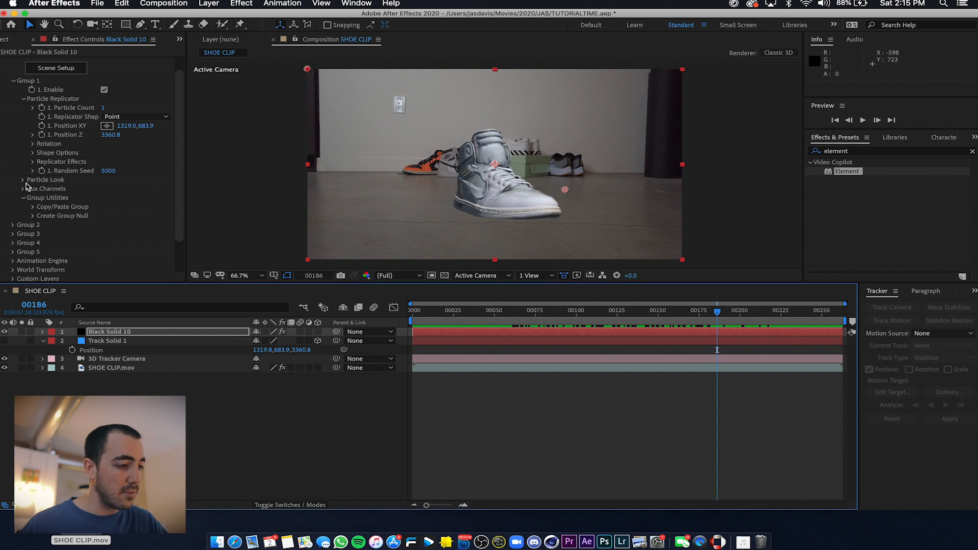
pyautogui.click(23, 180)
pyautogui.scroll(1, 105, 201)
pyautogui.moveTo(107, 204); pyautogui.dragTo(93, 205)
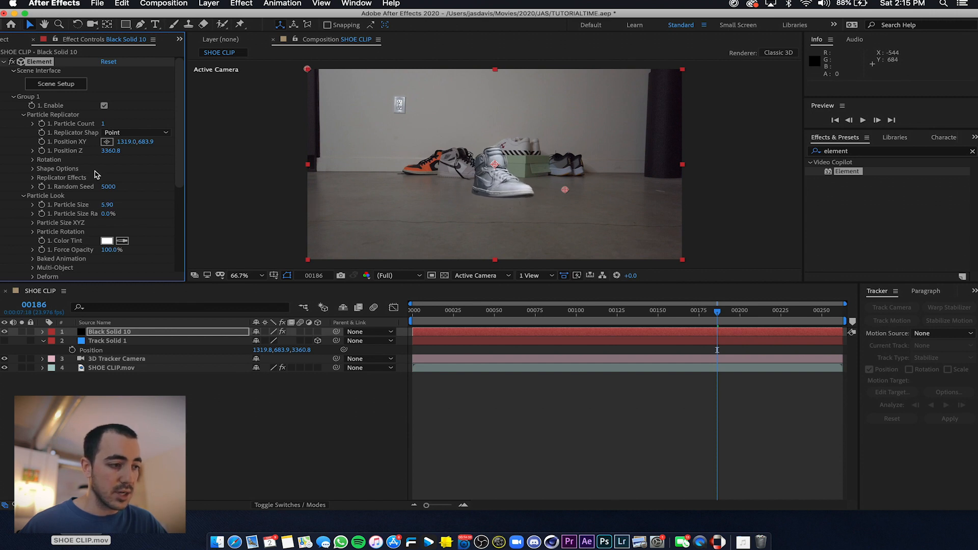
# Play the composition from the middle and from near the start to check the resized shoe against the footage
pyautogui.press('space')
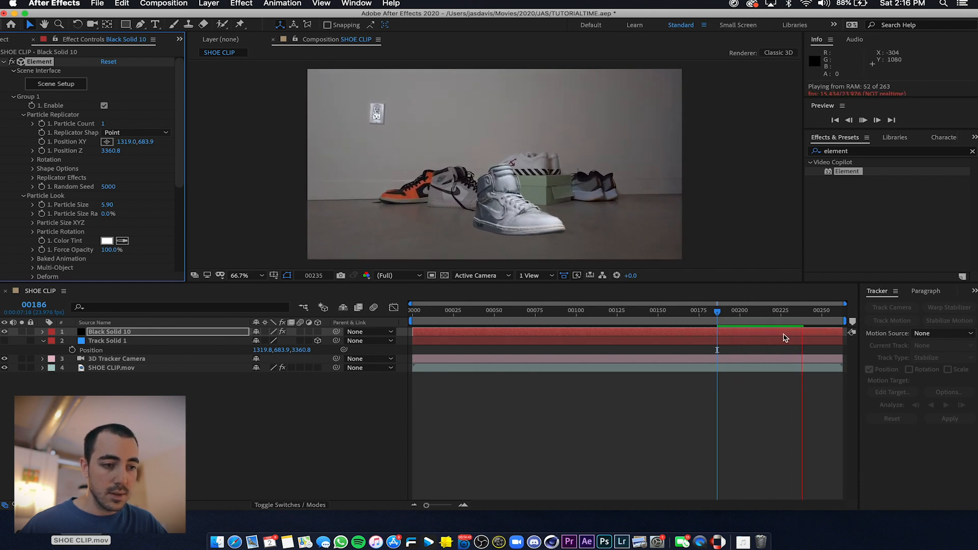
pyautogui.moveTo(717, 311); pyautogui.dragTo(447, 310)
pyautogui.press('space')
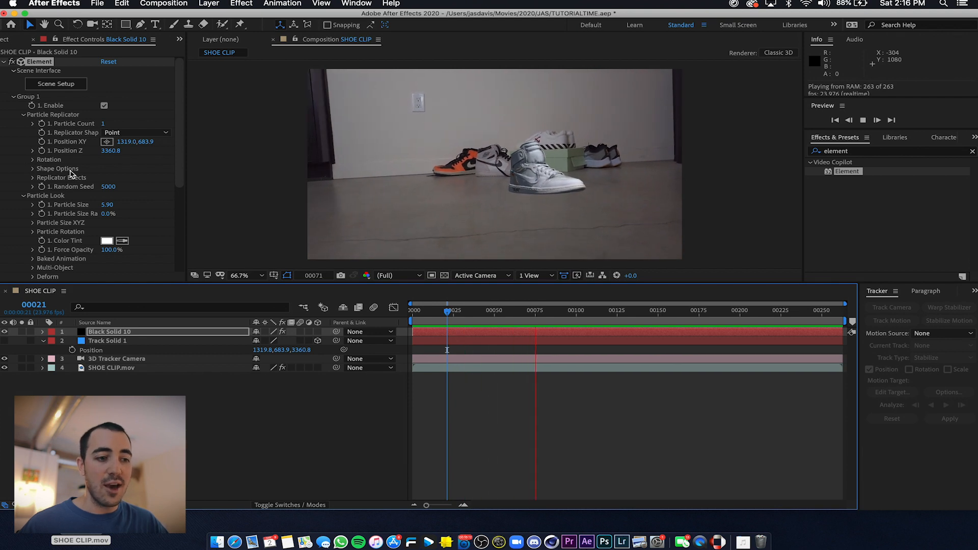
pyautogui.press('space')
# Enable Ambient Occlusion in Element's render settings and raise the SSAO intensity, checking the shading on several frames
pyautogui.scroll(-5, 61, 185)
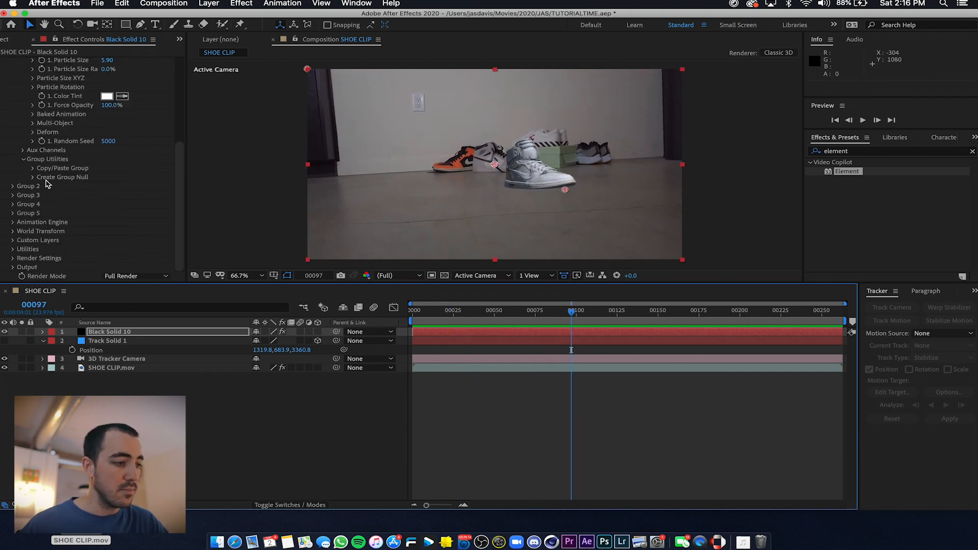
pyautogui.click(14, 260)
pyautogui.scroll(-4, 13, 260)
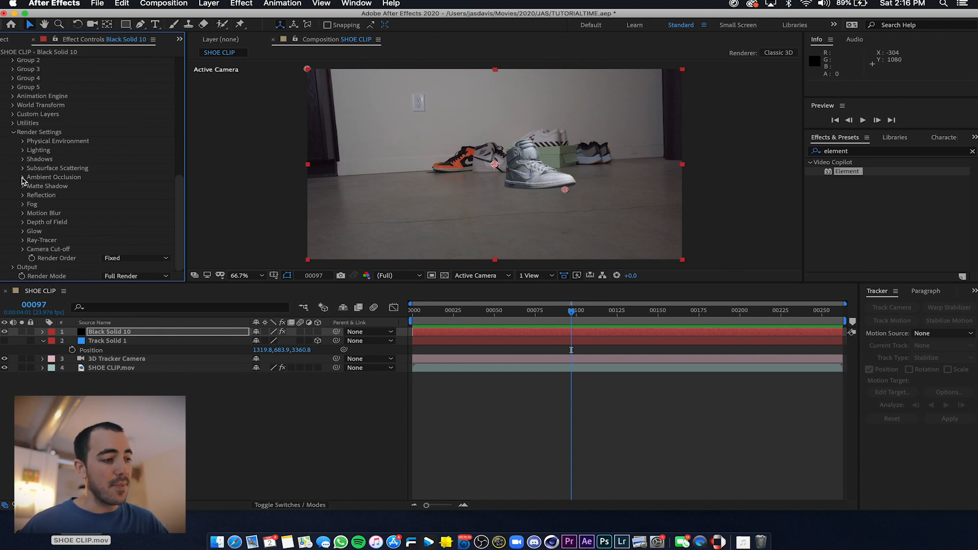
pyautogui.click(22, 177)
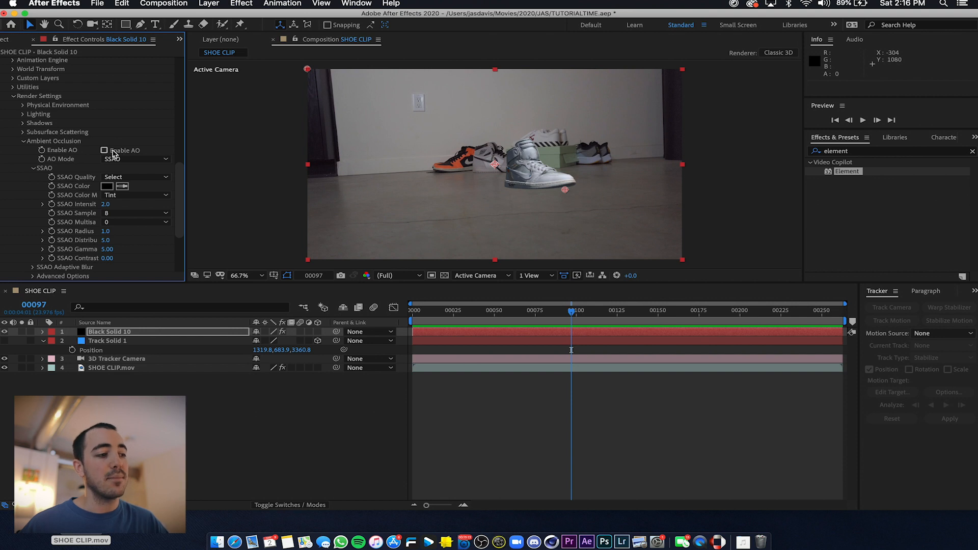
pyautogui.click(112, 151)
pyautogui.moveTo(584, 326); pyautogui.dragTo(764, 350)
pyautogui.moveTo(104, 204); pyautogui.dragTo(263, 210)
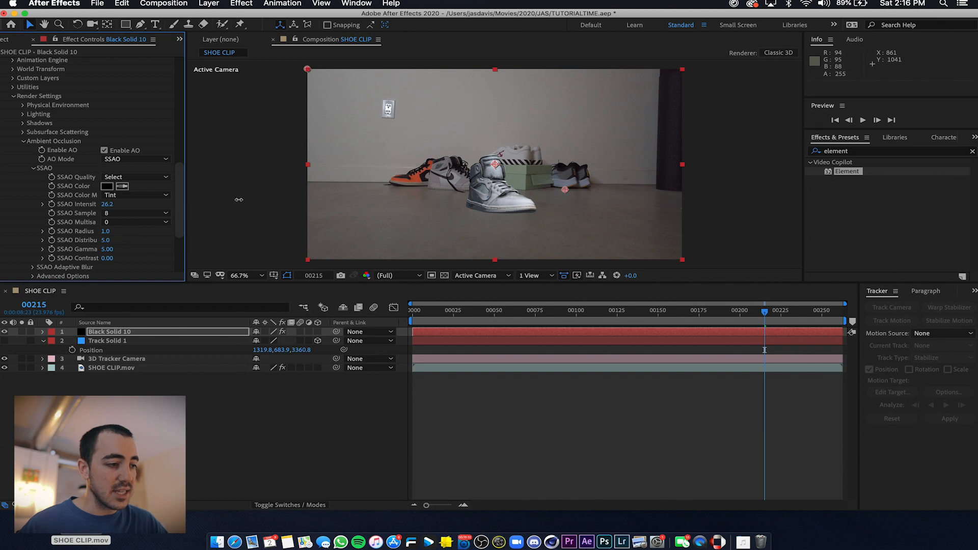
pyautogui.moveTo(255, 202); pyautogui.dragTo(256, 201)
pyautogui.moveTo(603, 316); pyautogui.dragTo(816, 326)
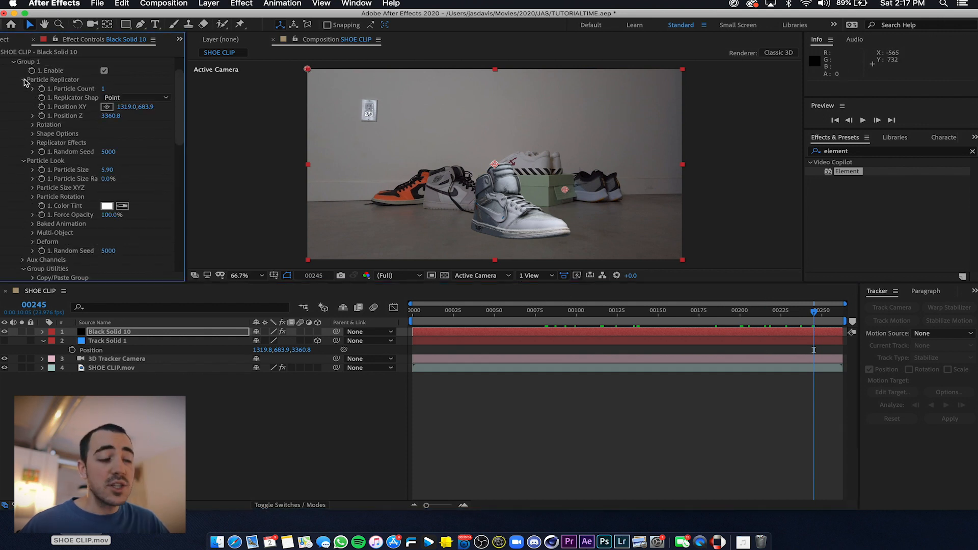
pyautogui.moveTo(562, 309)
pyautogui.mouseDown()
pyautogui.moveTo(530, 311)
pyautogui.moveTo(575, 310)
pyautogui.mouseUp()
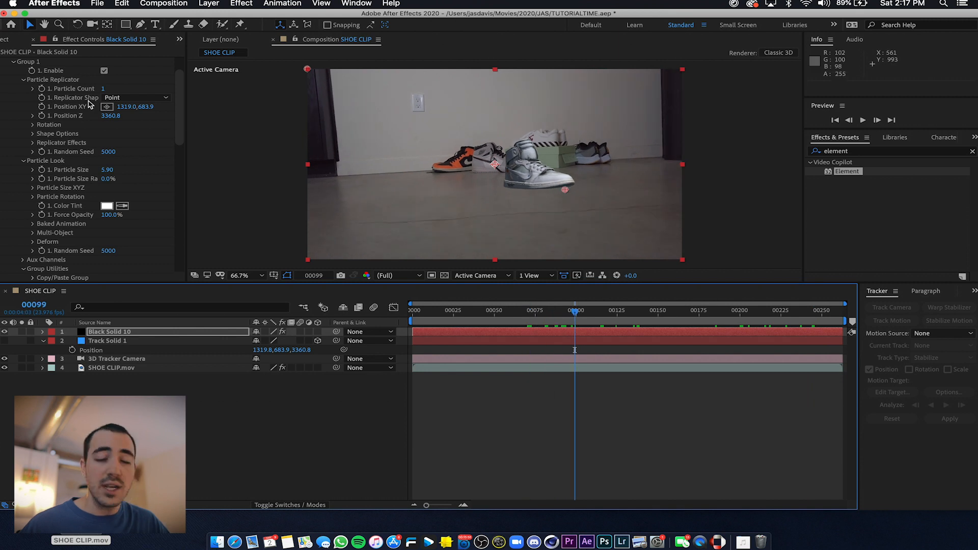
# Set the Group 2 particle replicator's Position XY to 1319.0, 683.9, matching the shoe in Group 1
pyautogui.scroll(-3, 50, 147)
pyautogui.click(8, 238)
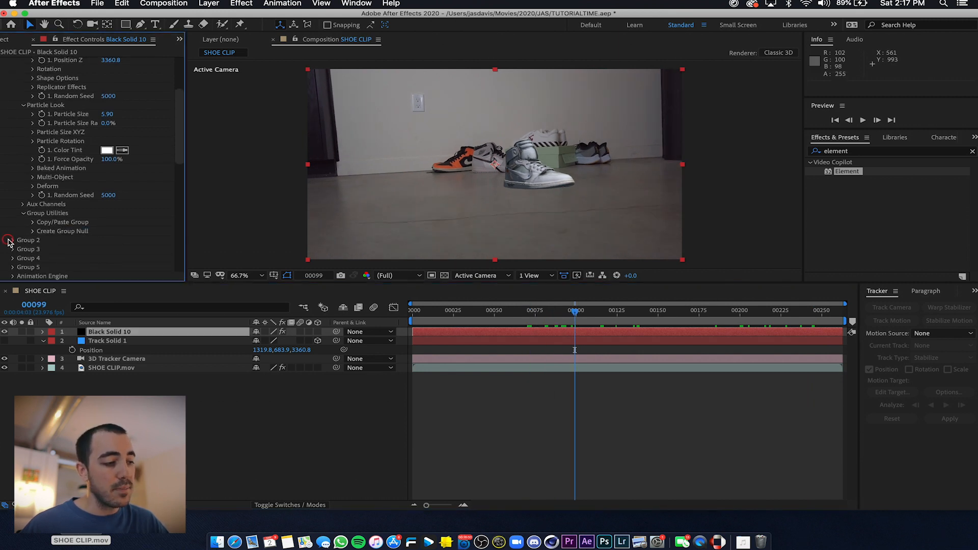
pyautogui.scroll(5, 15, 224)
pyautogui.scroll(1, 19, 219)
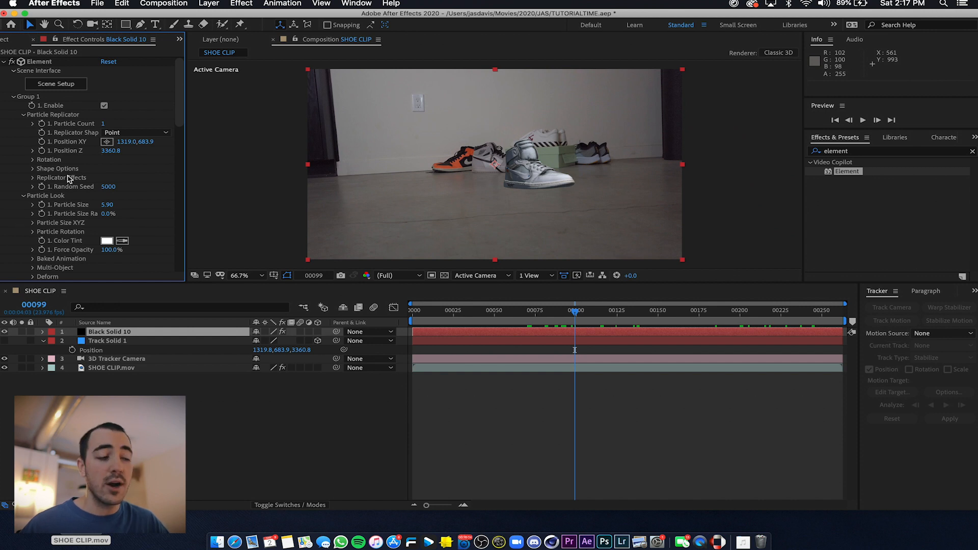
pyautogui.scroll(-10, 70, 179)
pyautogui.click(24, 167)
pyautogui.scroll(2, 76, 214)
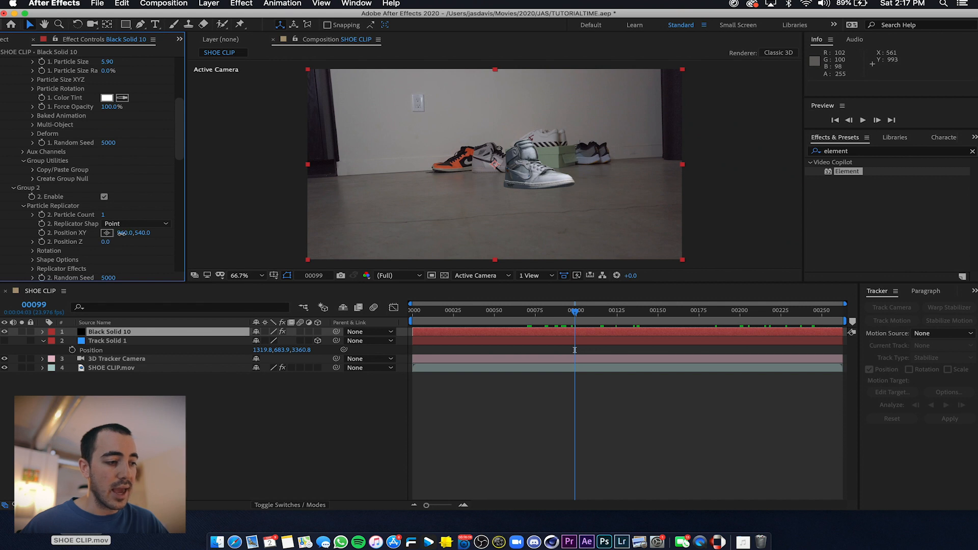
pyautogui.scroll(4, 58, 158)
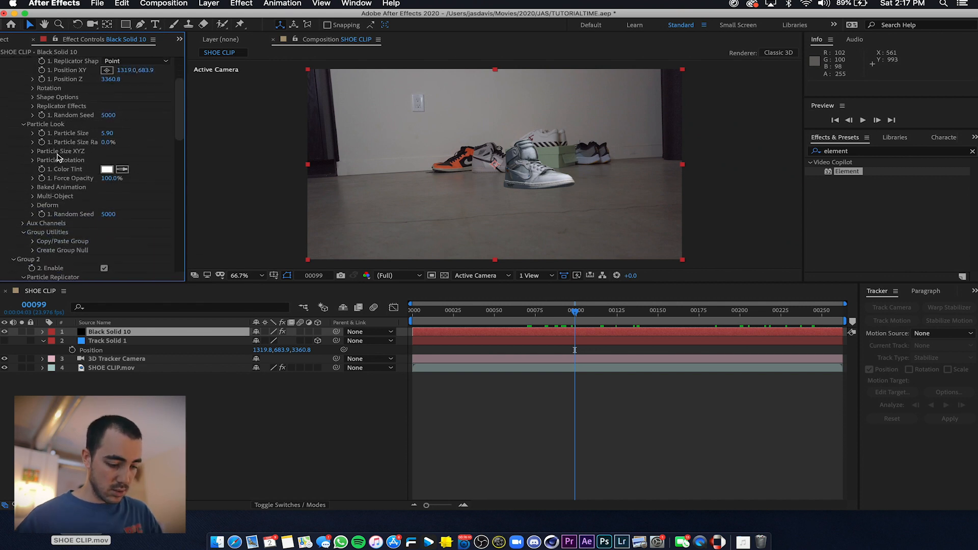
pyautogui.scroll(-1, 47, 186)
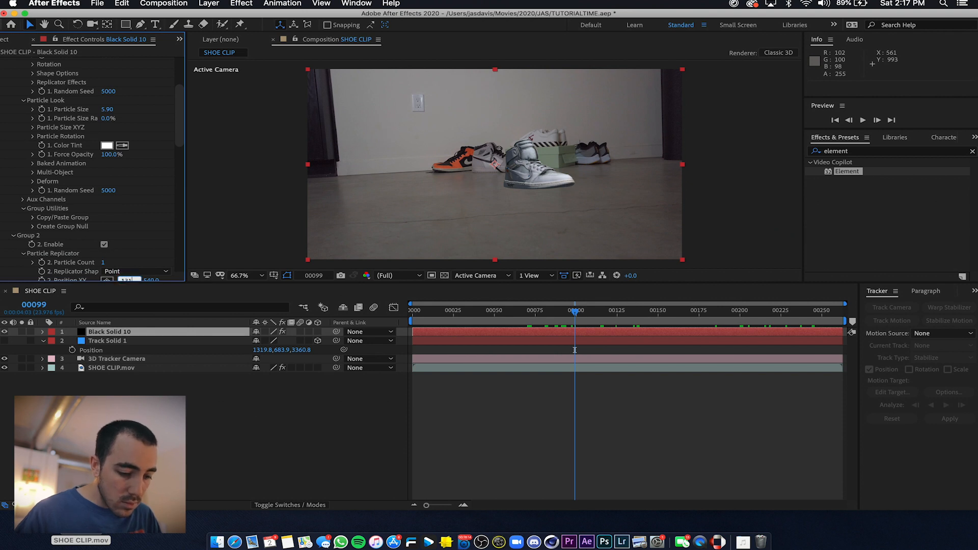
pyautogui.press('Return')
pyautogui.scroll(-2, 65, 198)
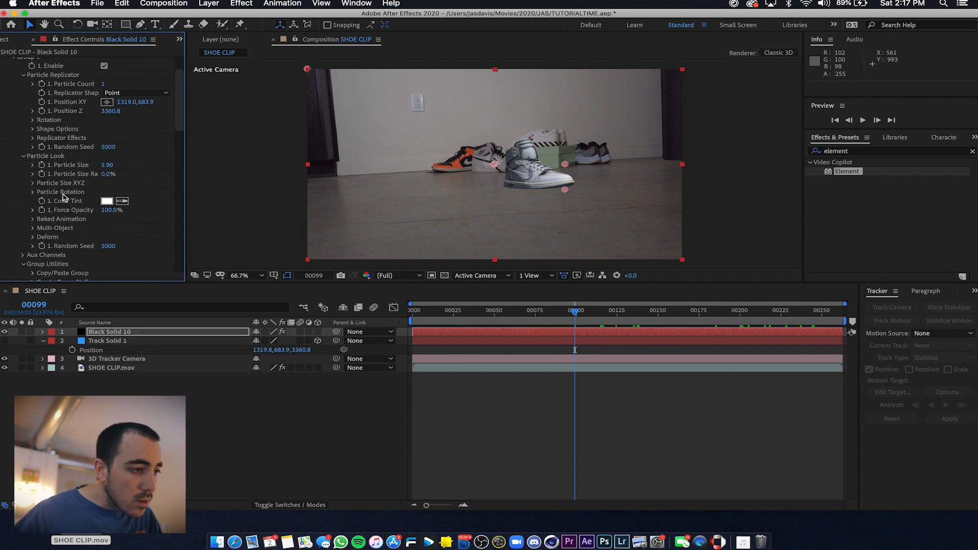
pyautogui.click(145, 248)
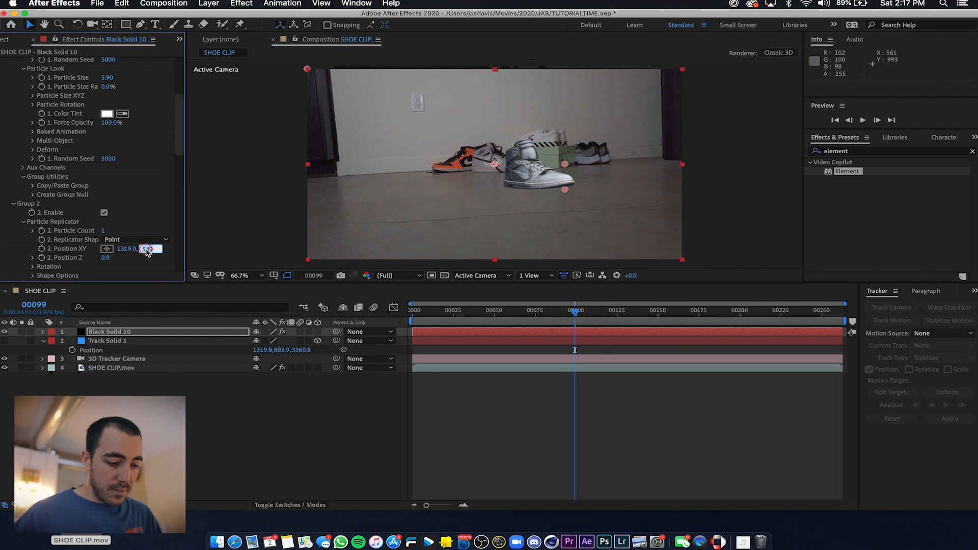
pyautogui.press('Return')
# Set the Group 2 Position Z to 3368.0 to bring the shadow plane to the shoe's depth
pyautogui.scroll(5, 43, 164)
pyautogui.scroll(-5, 43, 164)
pyautogui.scroll(2, 42, 164)
pyautogui.click(105, 275)
pyautogui.press('Return')
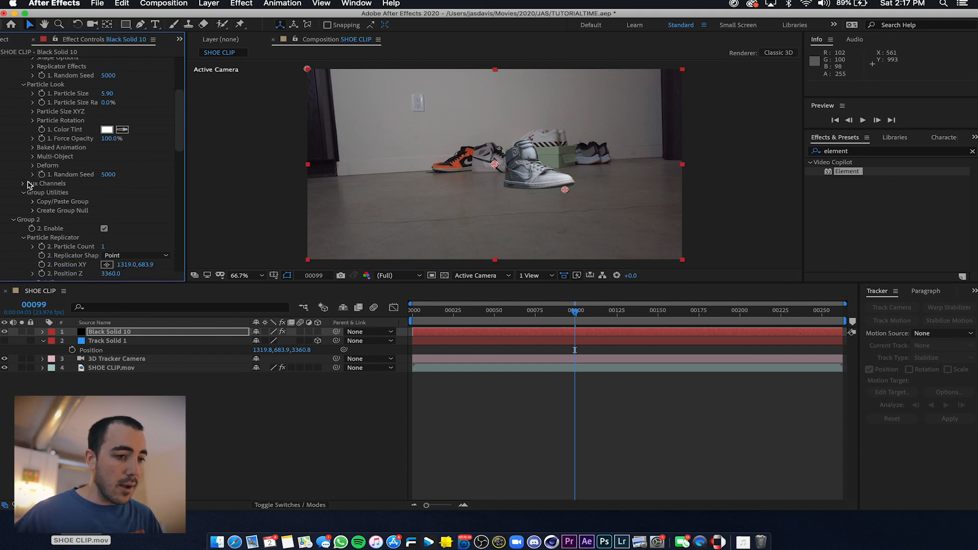
pyautogui.scroll(10, 29, 185)
pyautogui.scroll(-9, 29, 185)
pyautogui.click(113, 242)
pyautogui.write('3368')
pyautogui.press('Return')
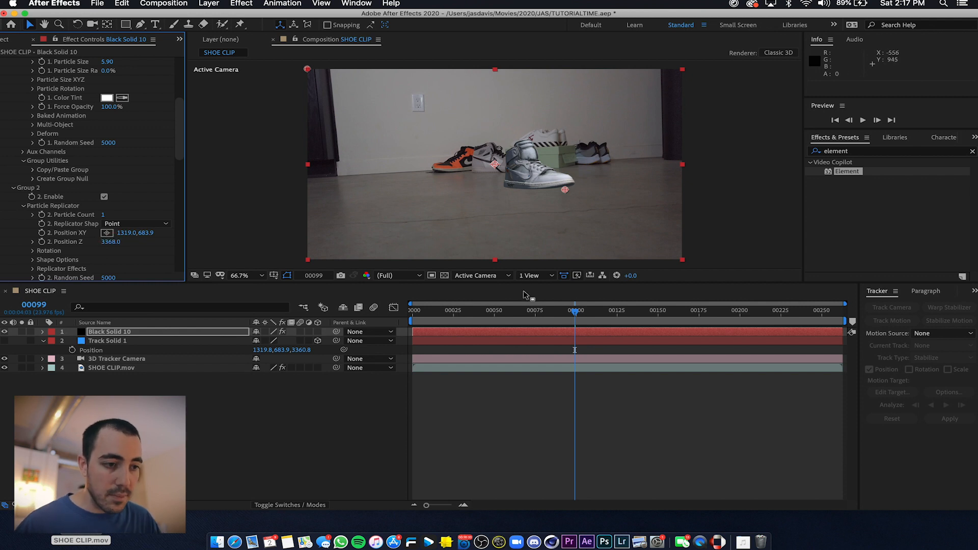
# Set the Group 2 particle size to 5.90, the same as the Group 1 shoe
pyautogui.moveTo(568, 311); pyautogui.dragTo(519, 311)
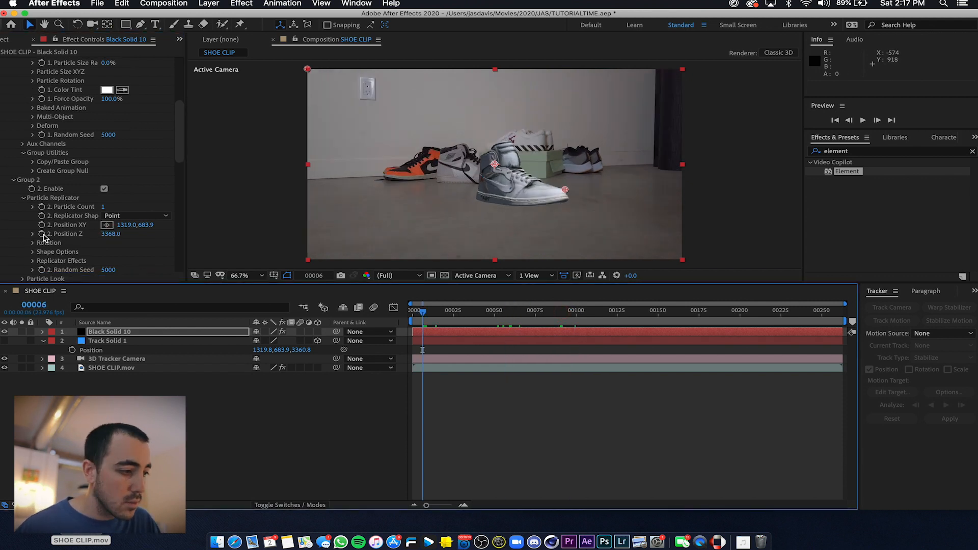
pyautogui.scroll(-4, 37, 247)
pyautogui.click(24, 232)
pyautogui.scroll(-4, 25, 231)
pyautogui.scroll(8, 40, 221)
pyautogui.scroll(-8, 40, 221)
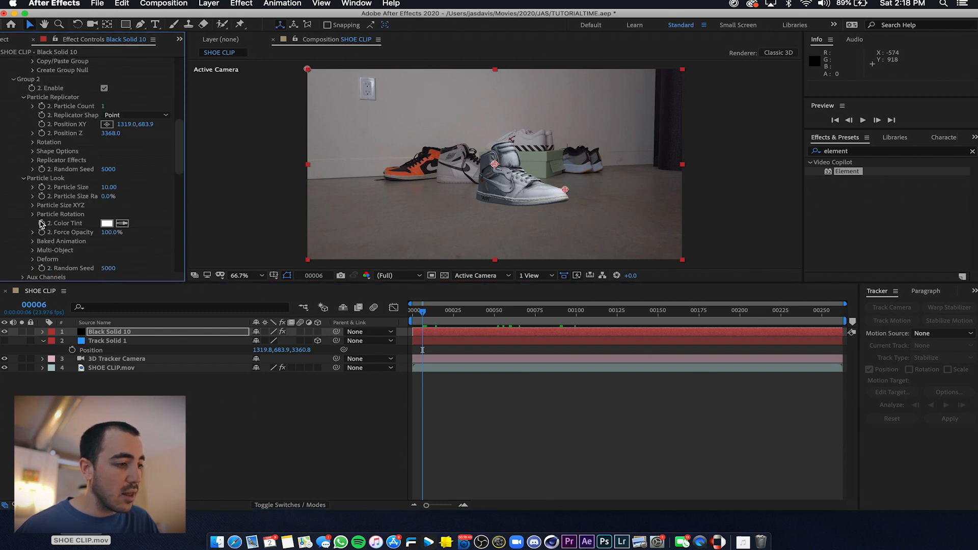
pyautogui.click(109, 186)
pyautogui.write('5.9')
pyautogui.press('Return')
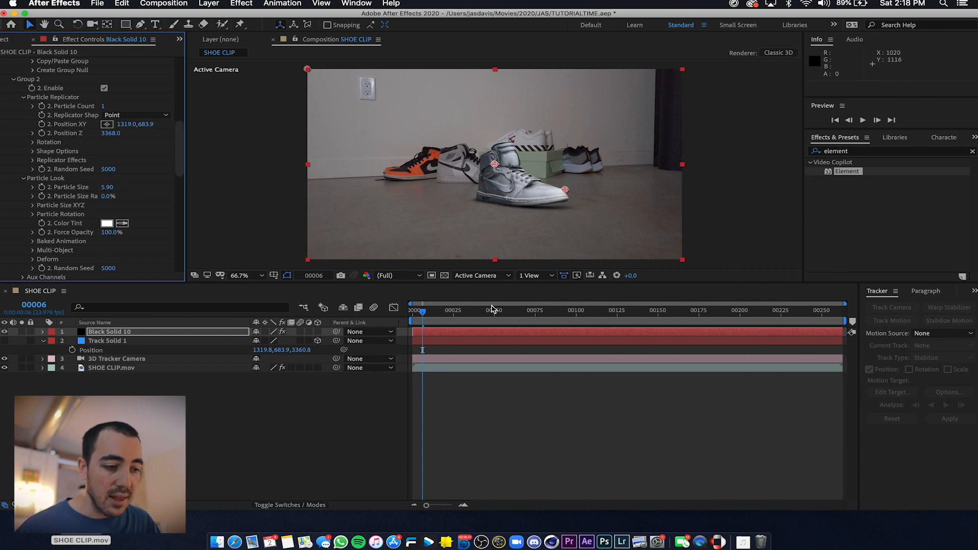
# Preview the shoe and its shadow plane over the clip, and reduce the SSAO intensity to 14.0
pyautogui.moveTo(492, 309); pyautogui.dragTo(718, 315)
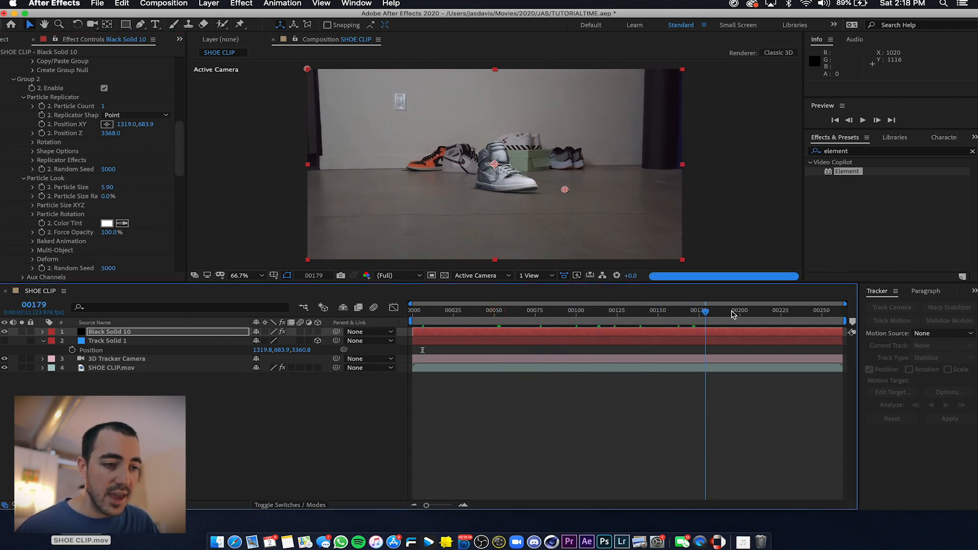
pyautogui.press('space')
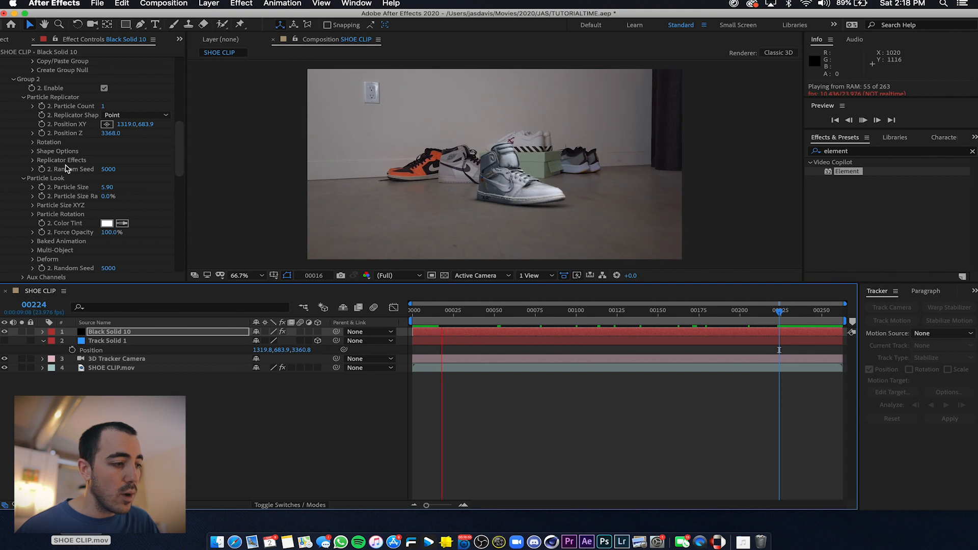
pyautogui.scroll(-10, 71, 153)
pyautogui.press('space')
pyautogui.moveTo(107, 108); pyautogui.dragTo(12, 101)
# Play the composition to examine the shoe's contact shadow, and review the ambient occlusion settings
pyautogui.press('space')
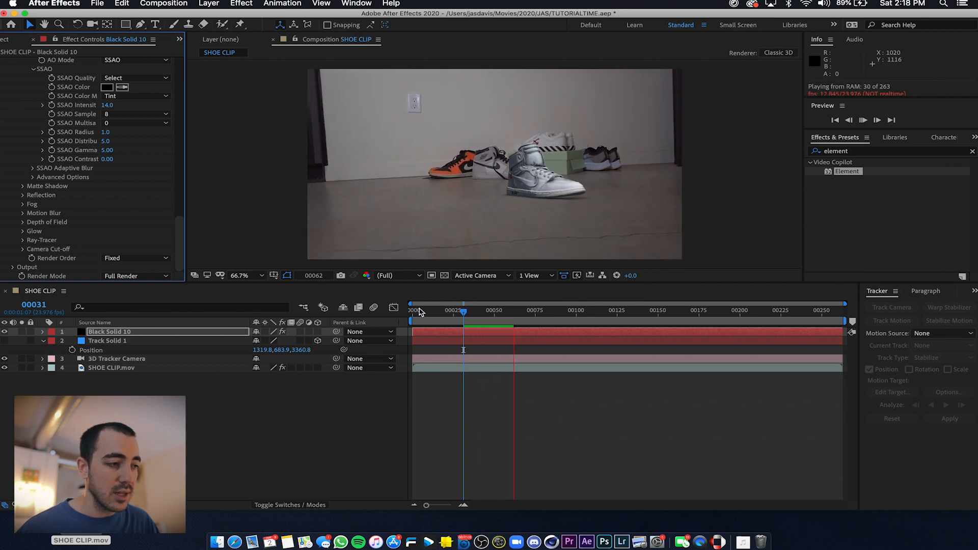
pyautogui.scroll(4, 86, 166)
pyautogui.press('space')
pyautogui.scroll(3, 71, 153)
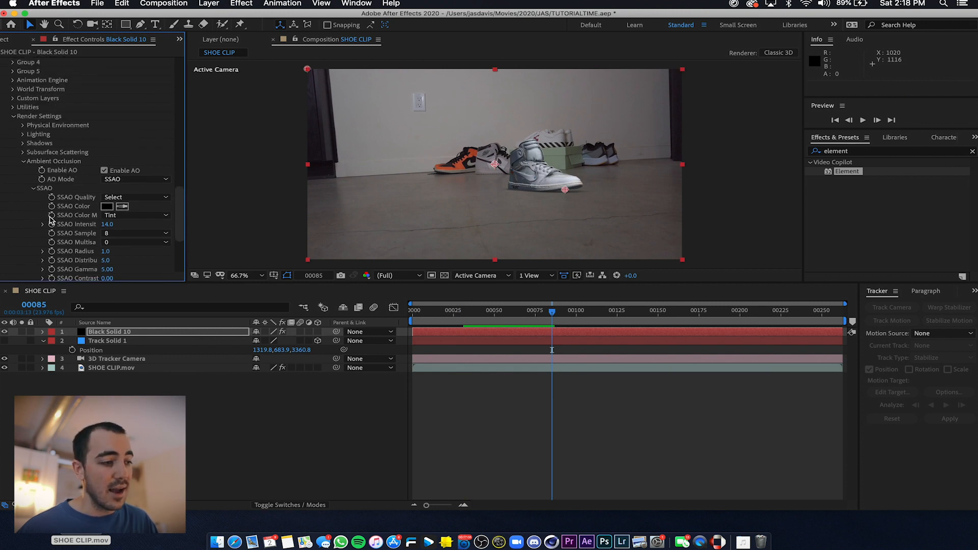
pyautogui.scroll(-5, 51, 219)
pyautogui.press('space')
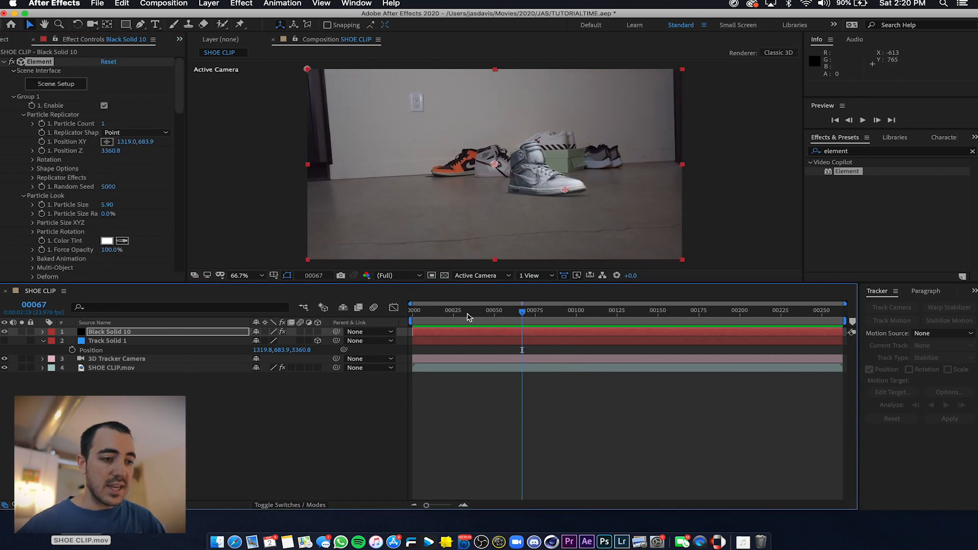
pyautogui.press('space')
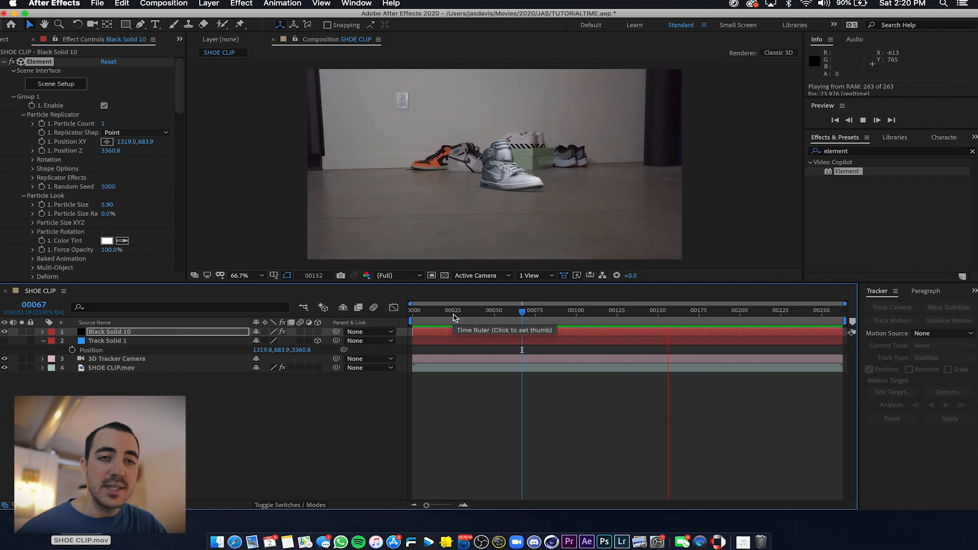
# Enable keyframes at frame 0 for the Group 1 Position XY, Position Z and X, Y and Z rotation
pyautogui.moveTo(454, 316); pyautogui.dragTo(398, 289)
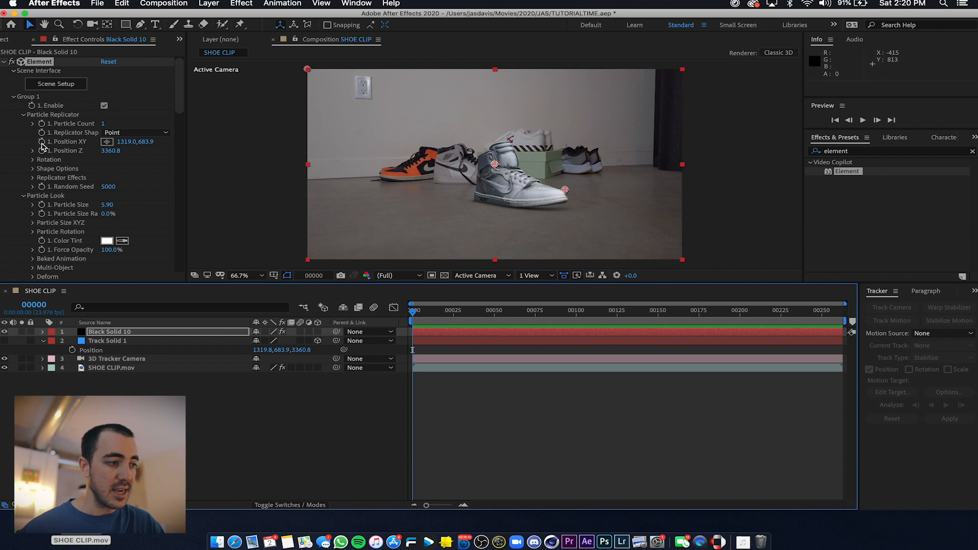
pyautogui.moveTo(441, 312); pyautogui.dragTo(380, 300)
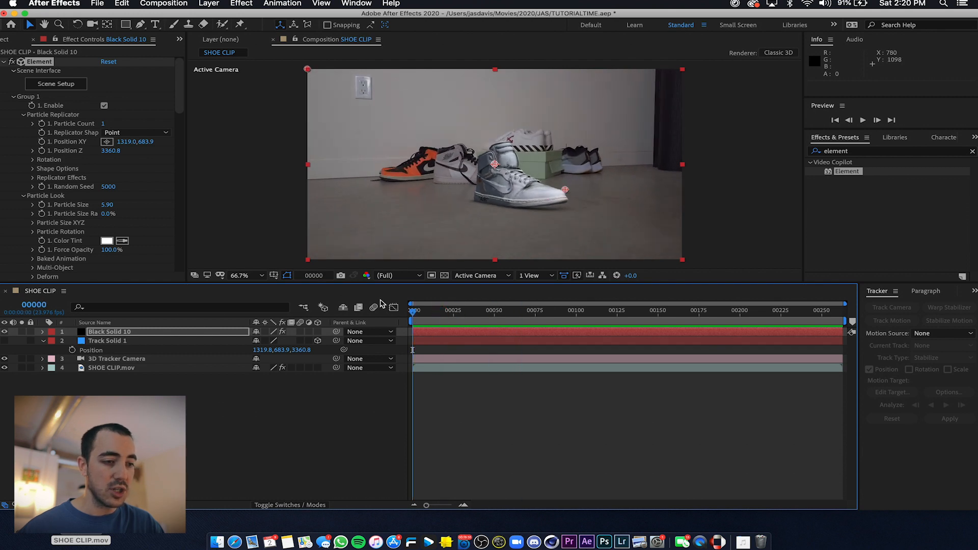
pyautogui.click(42, 142)
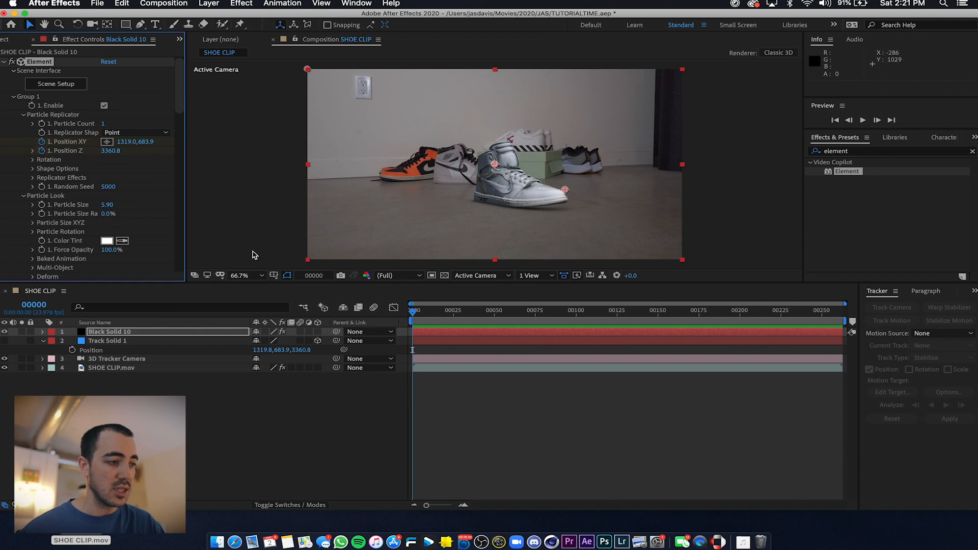
pyautogui.click(33, 160)
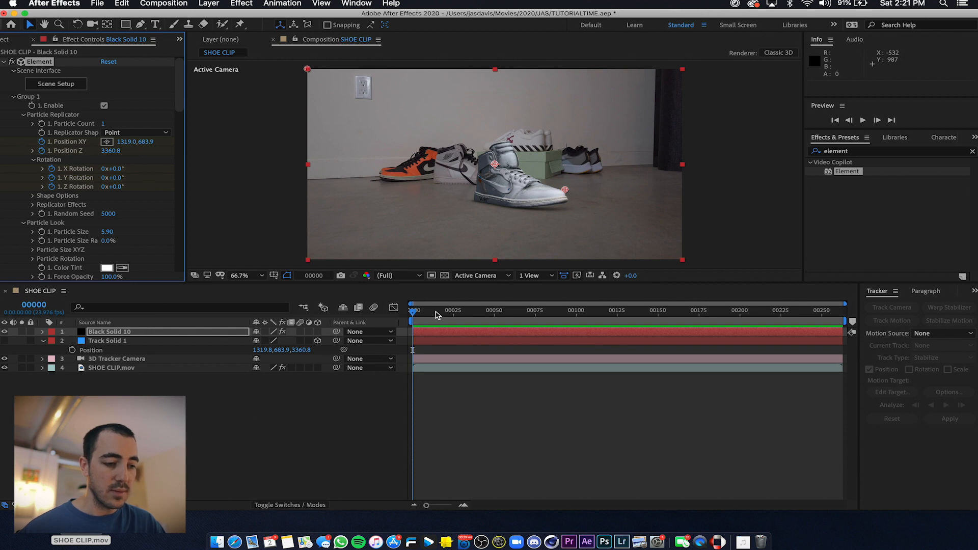
# At frame 262, raise the shoe to Y position -74.1 and rotate it 23° on X, -61° on Y and 79° on Z
pyautogui.moveTo(437, 315); pyautogui.dragTo(872, 306)
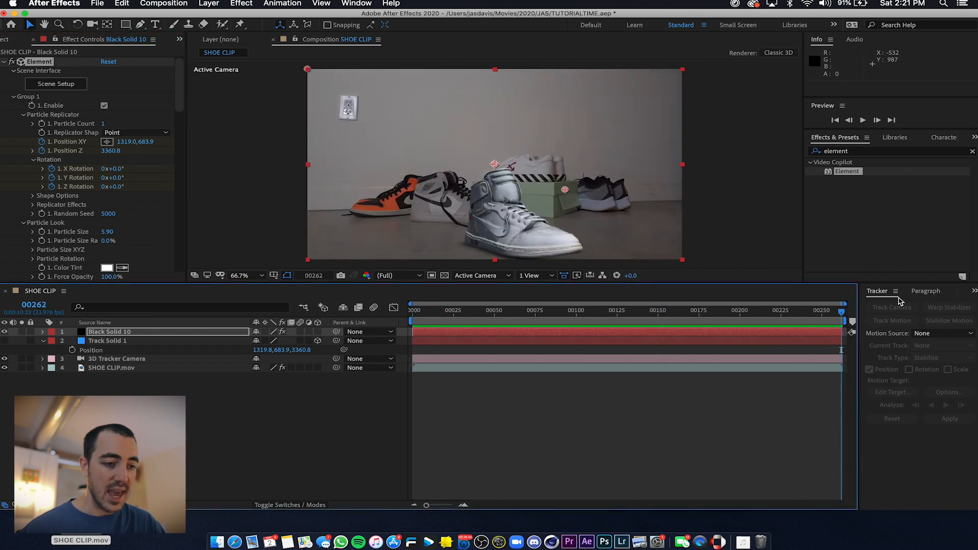
pyautogui.moveTo(146, 142); pyautogui.dragTo(15, 127)
pyautogui.moveTo(147, 141); pyautogui.dragTo(1, 44)
pyautogui.moveTo(116, 168)
pyautogui.mouseDown()
pyautogui.moveTo(142, 166)
pyautogui.moveTo(114, 183)
pyautogui.moveTo(152, 175)
pyautogui.moveTo(90, 169)
pyautogui.moveTo(100, 169)
pyautogui.mouseUp()
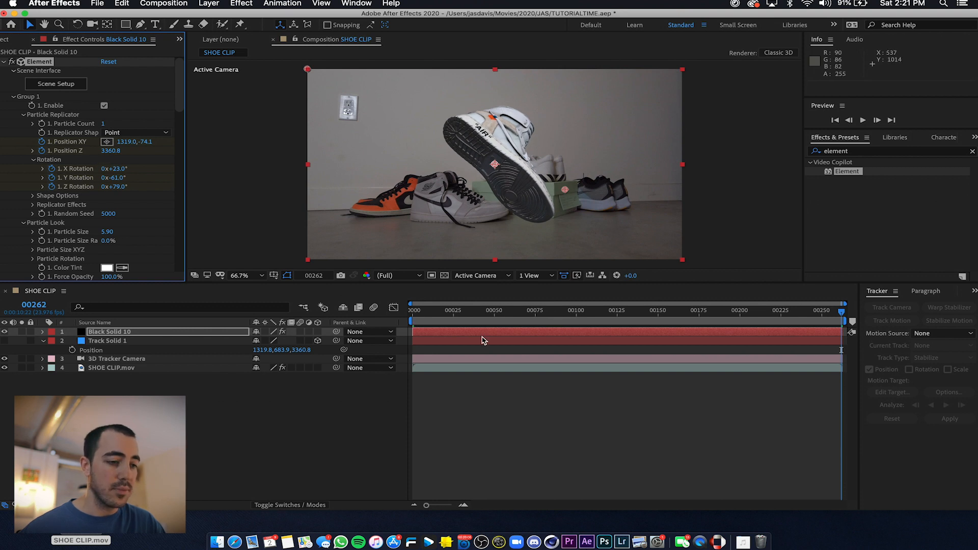
# Play the composition from the first frame to check the shoe lifting and rotating off the floor
pyautogui.press('Home')
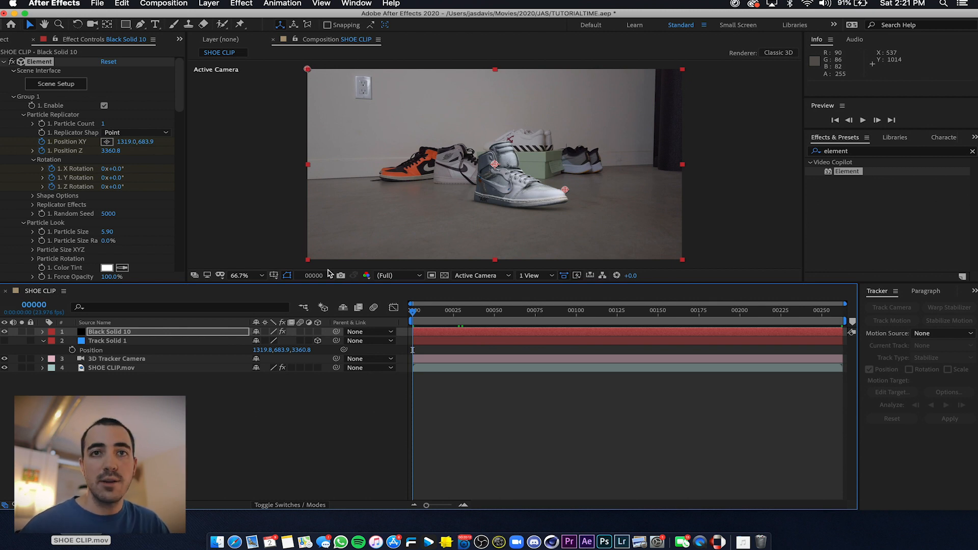
pyautogui.press('space')
pyautogui.press('space')
pyautogui.press('Home')
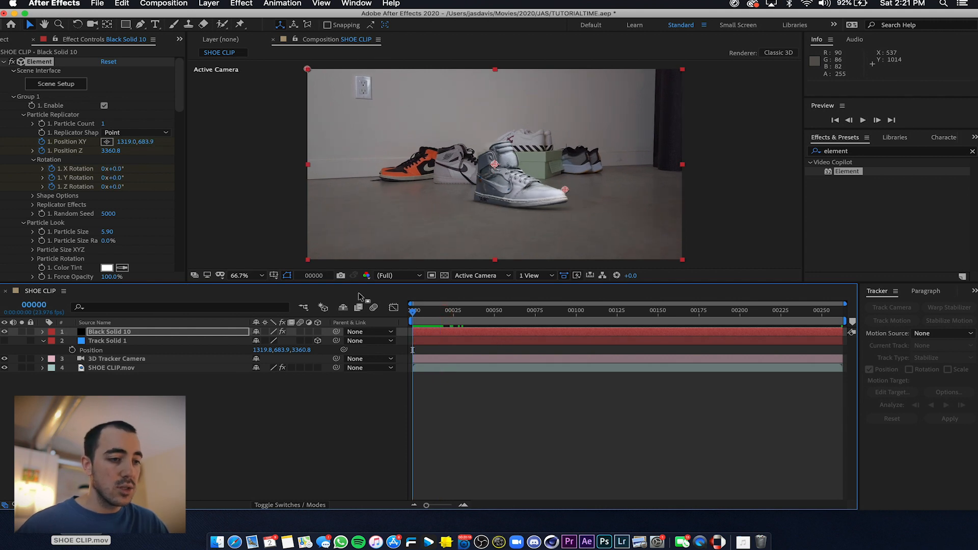
pyautogui.press('space')
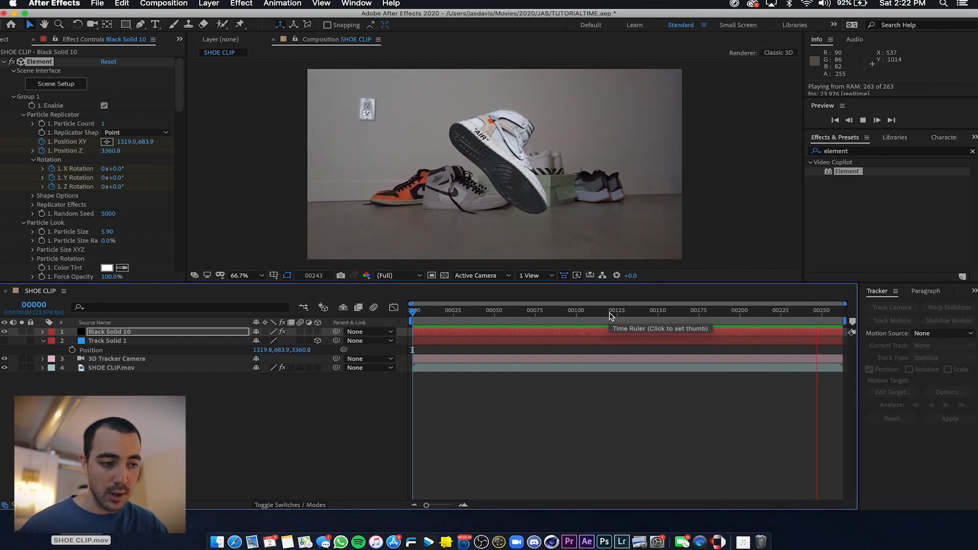
# Scrub to frame 247 and replay the composition to review the shoe's lift and the lighting on it
pyautogui.click(538, 316)
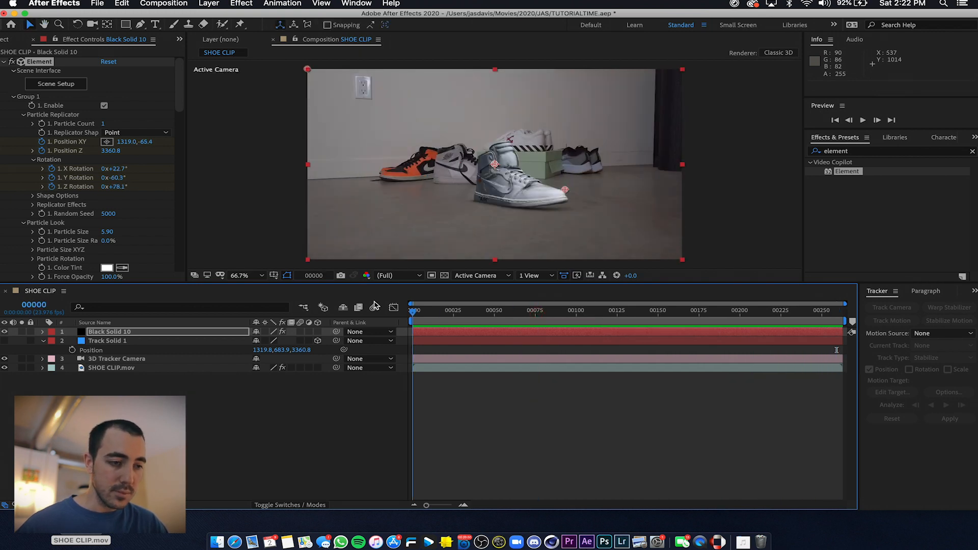
pyautogui.moveTo(443, 308); pyautogui.dragTo(817, 326)
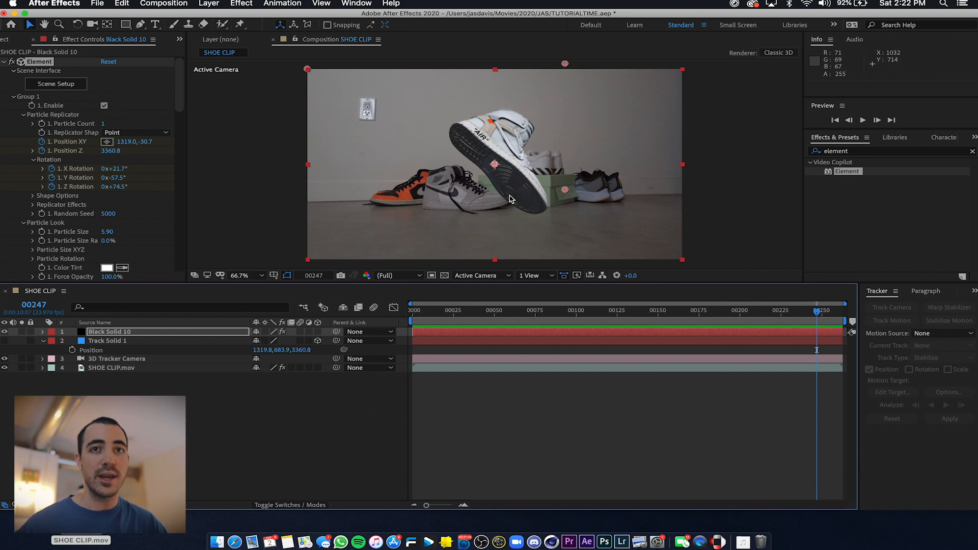
pyautogui.press('space')
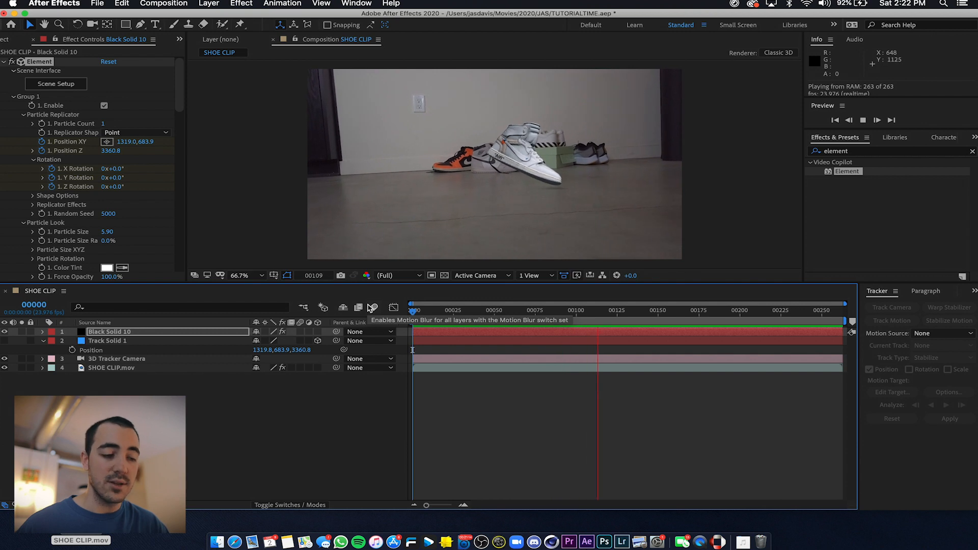
pyautogui.press('space')
# Return to the first frame, collapse the Element settings and add a spot light to the composition
pyautogui.moveTo(428, 312); pyautogui.dragTo(411, 352)
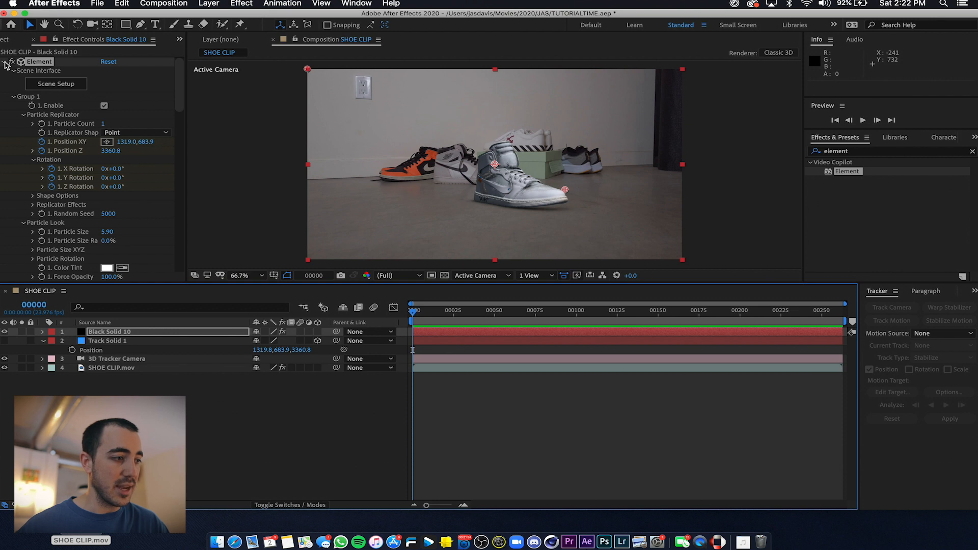
pyautogui.click(13, 96)
pyautogui.click(12, 106)
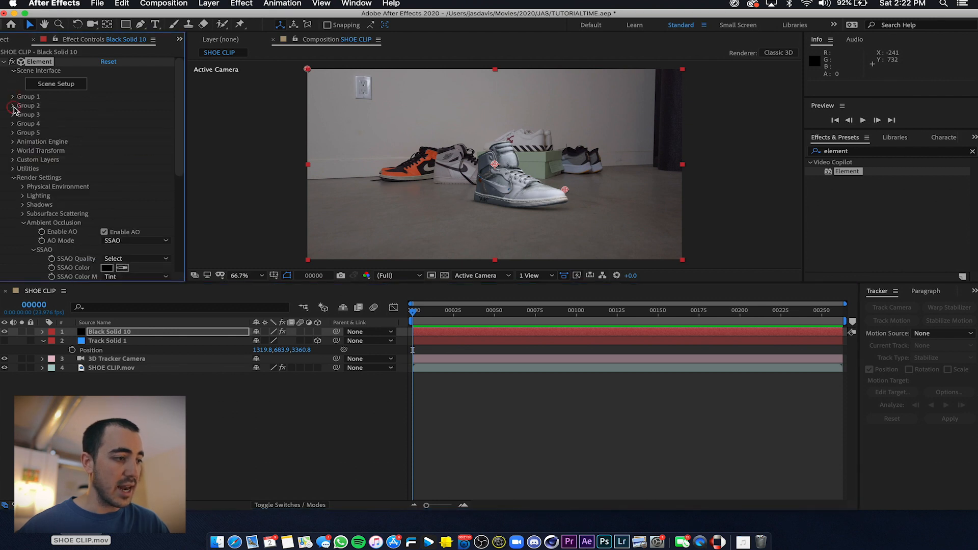
pyautogui.click(6, 62)
pyautogui.click(162, 410)
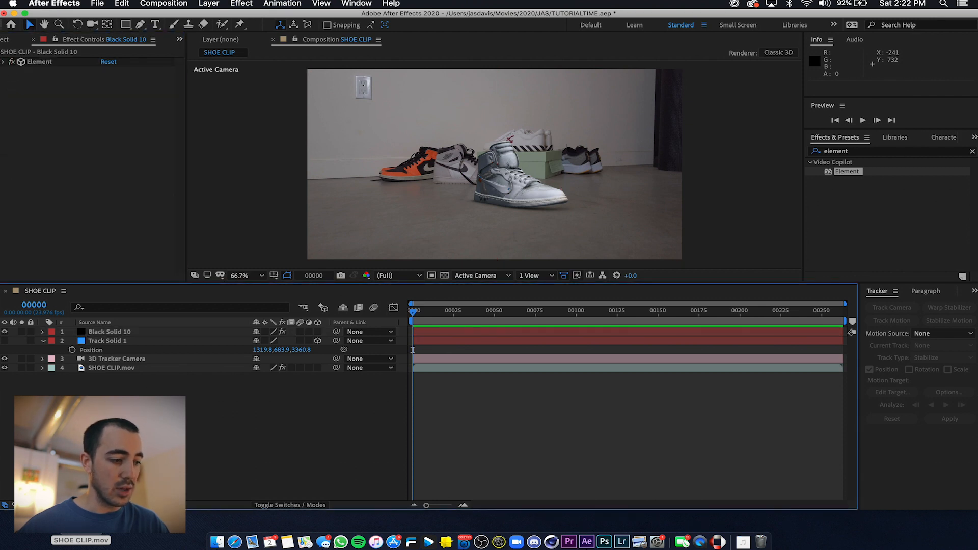
pyautogui.rightClick(162, 411)
pyautogui.moveTo(188, 417)
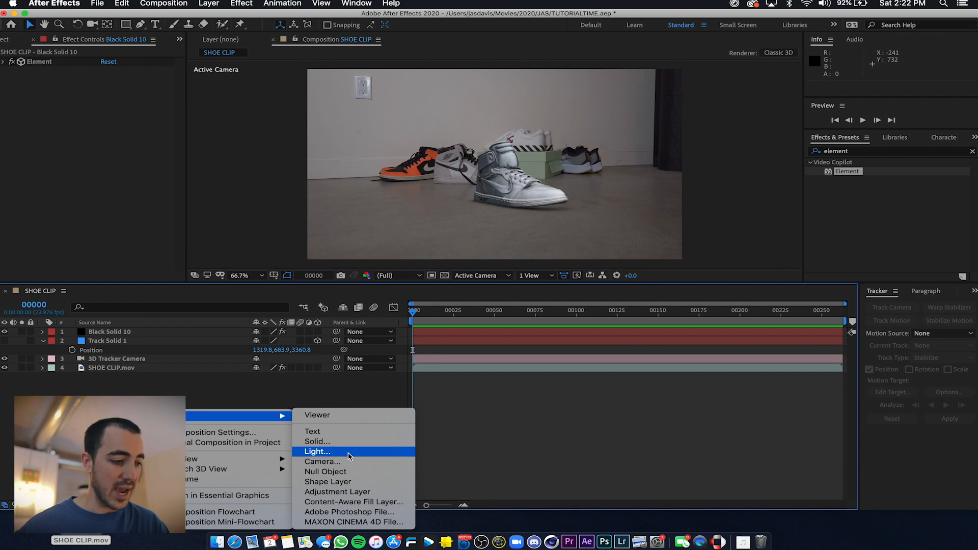
pyautogui.click(317, 452)
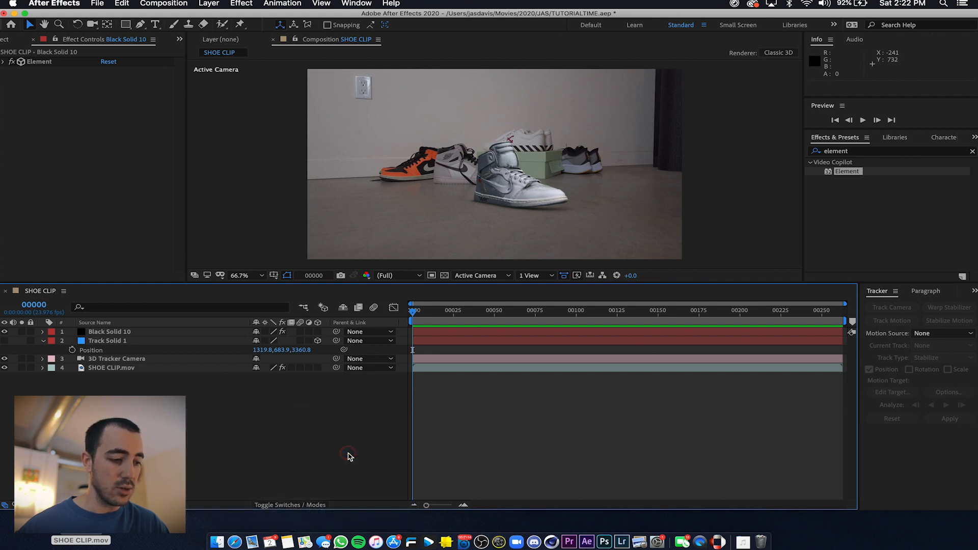
pyautogui.press('Return')
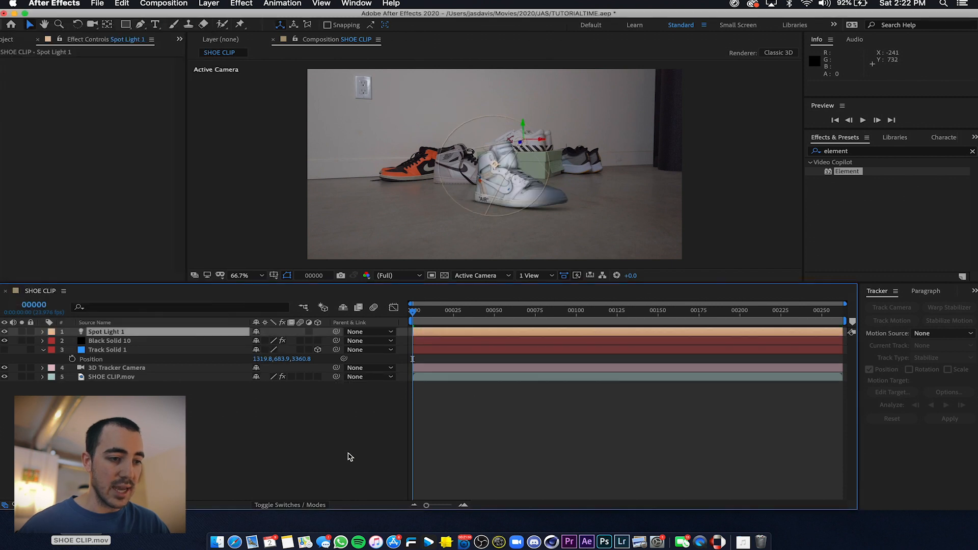
# Move the spot light along its X axis to the wall beyond the orange shoe and set its intensity to 60%
pyautogui.moveTo(540, 140); pyautogui.dragTo(480, 142)
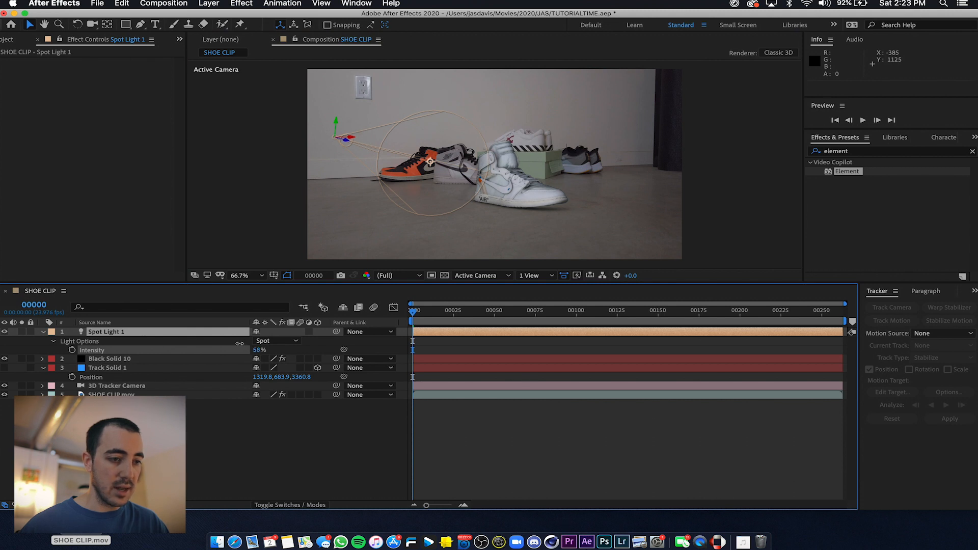
pyautogui.click(192, 429)
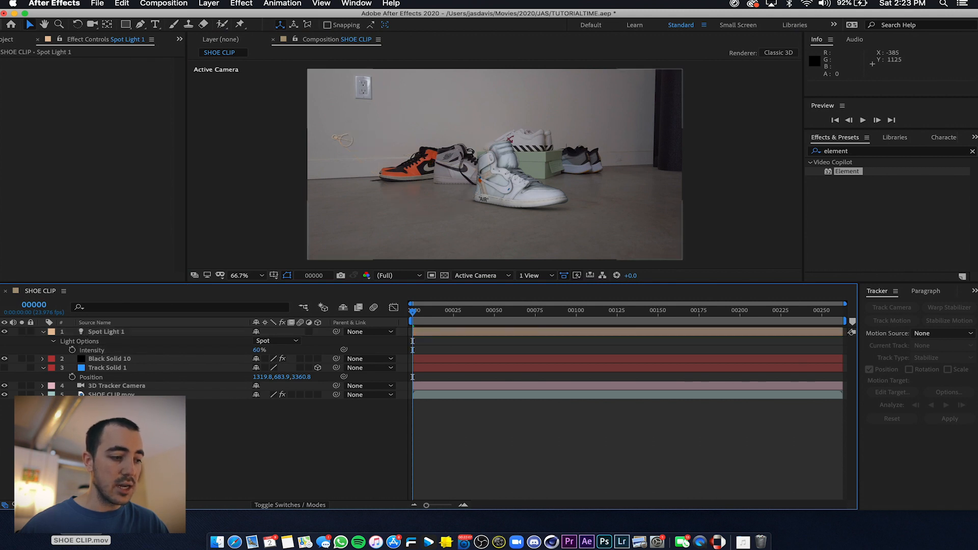
# Find the Lumetri Color effect and apply it to the SHOE CLIP.mov layer
pyautogui.click(119, 395)
pyautogui.click(852, 152)
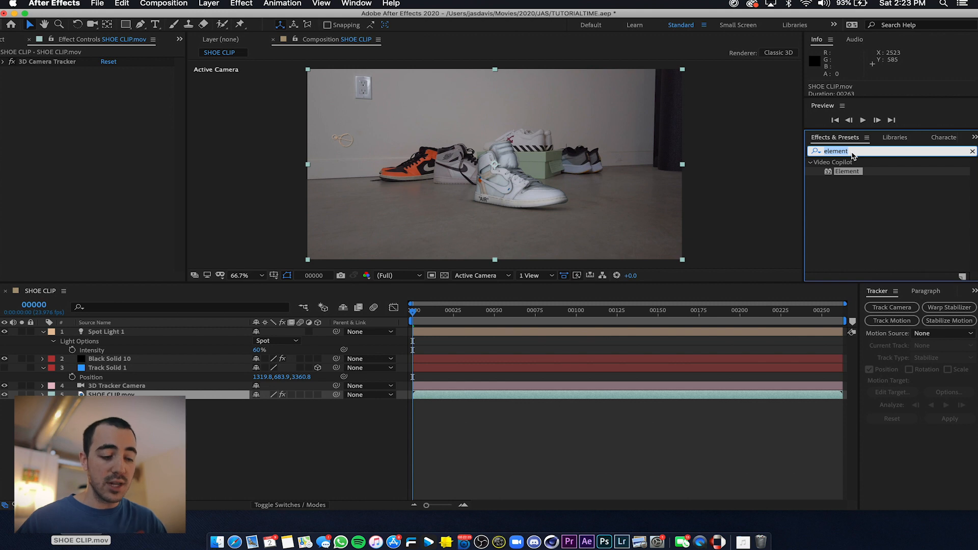
pyautogui.write('lumetri')
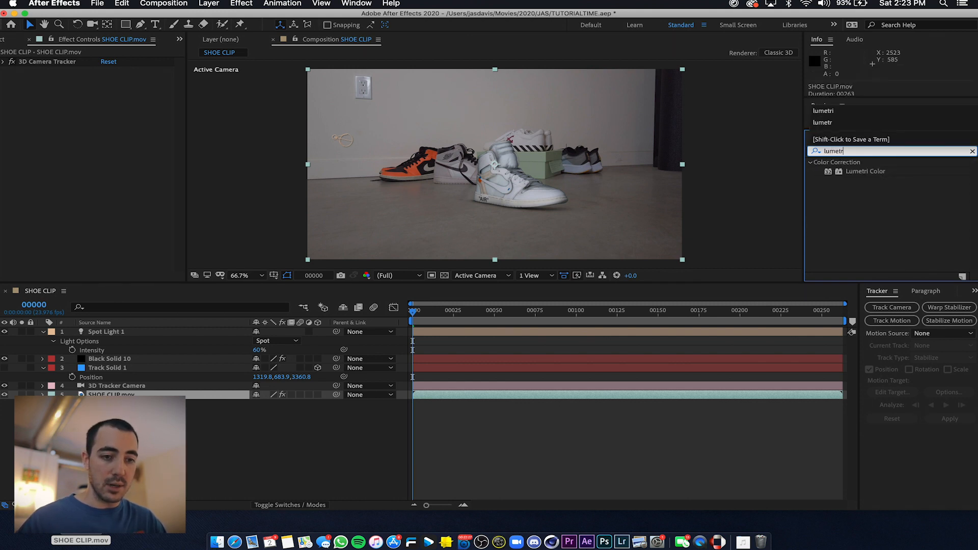
pyautogui.moveTo(874, 175); pyautogui.dragTo(612, 396)
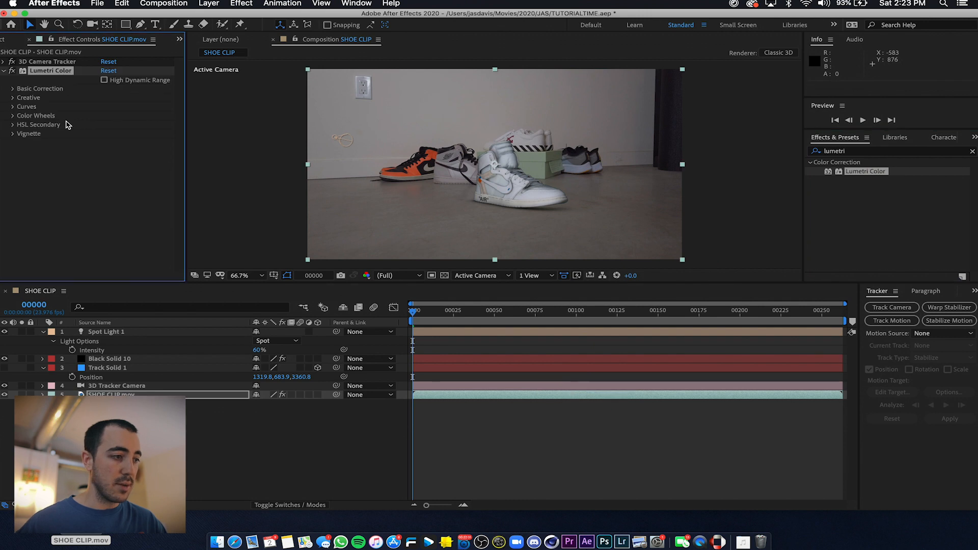
# In the clip's Lumetri Basic Correction, set exposure to 0.5 and contrast to 38, leaving highlights at 0
pyautogui.click(12, 89)
pyautogui.click(105, 160)
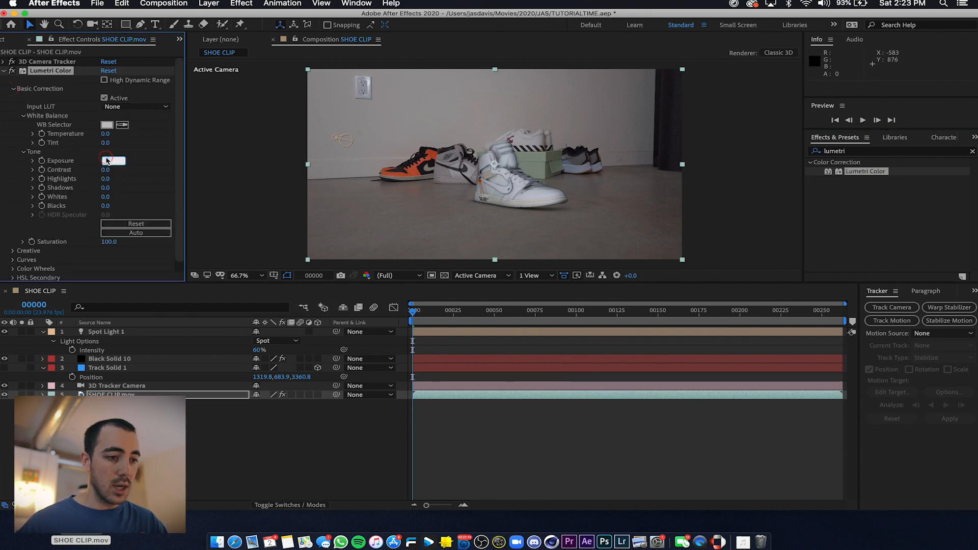
pyautogui.write('1')
pyautogui.press('Return')
pyautogui.click(106, 161)
pyautogui.write('0.5')
pyautogui.press('Return')
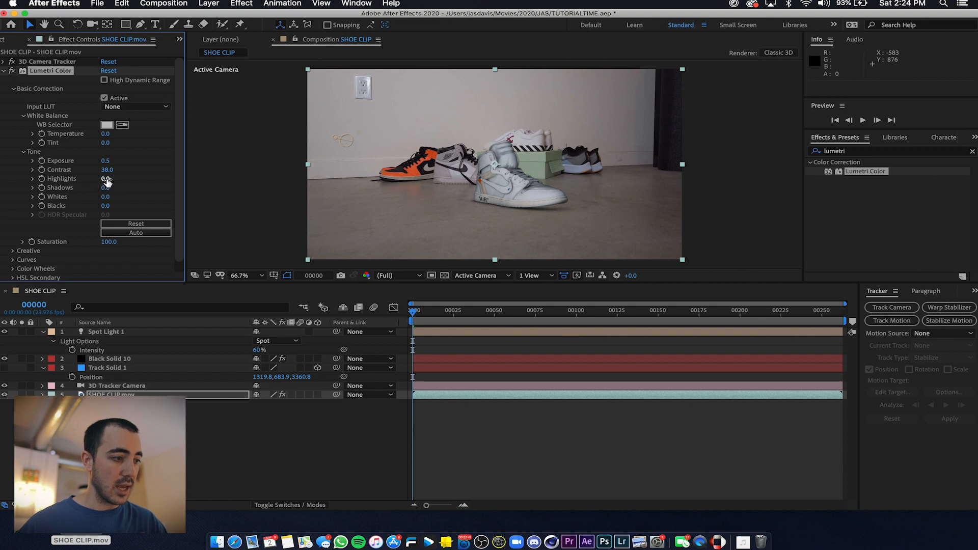
pyautogui.moveTo(105, 178)
pyautogui.mouseDown()
pyautogui.moveTo(83, 179)
pyautogui.moveTo(117, 175)
pyautogui.mouseUp()
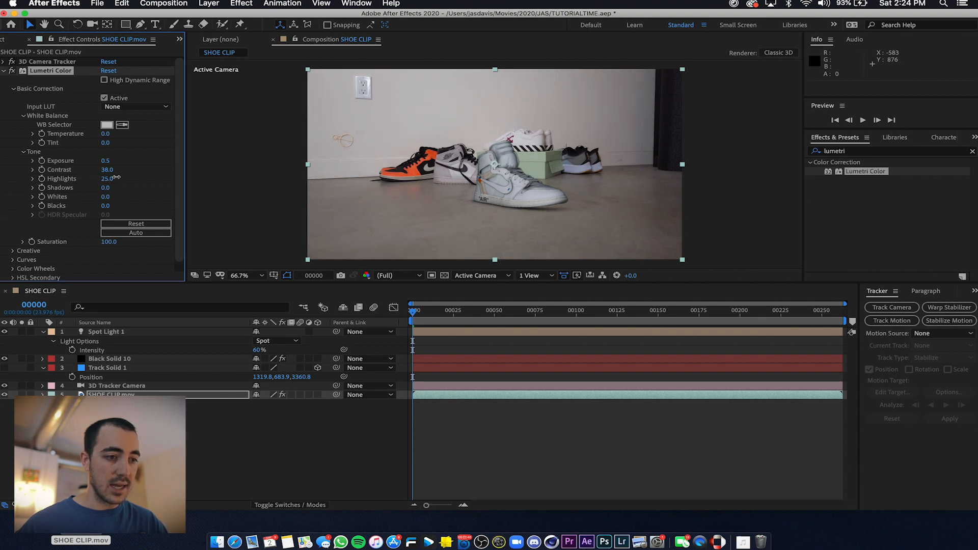
pyautogui.press('super+z')
# At frame 223, widen the spot light's cone angle to 146° and set its intensity to 77%
pyautogui.moveTo(448, 311); pyautogui.dragTo(777, 312)
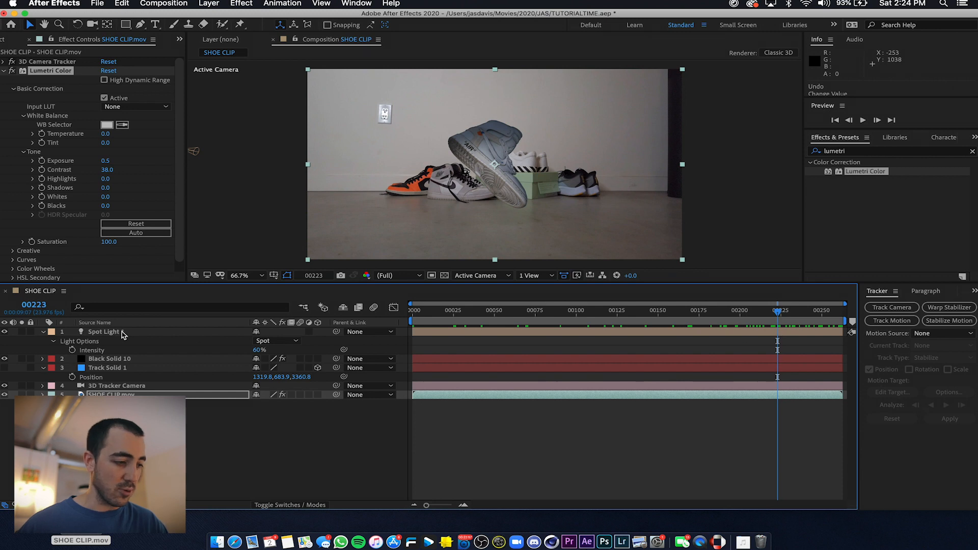
pyautogui.click(105, 332)
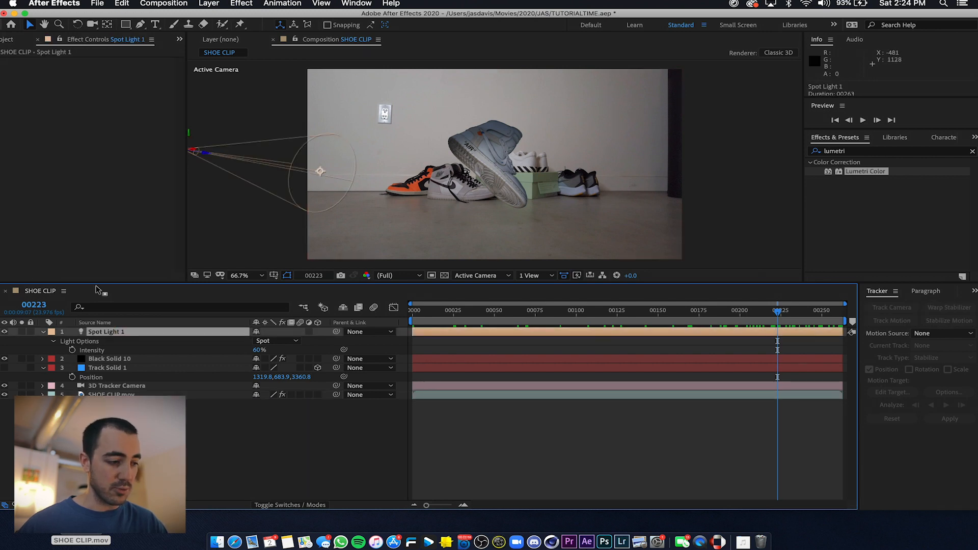
pyautogui.doubleClick(104, 332)
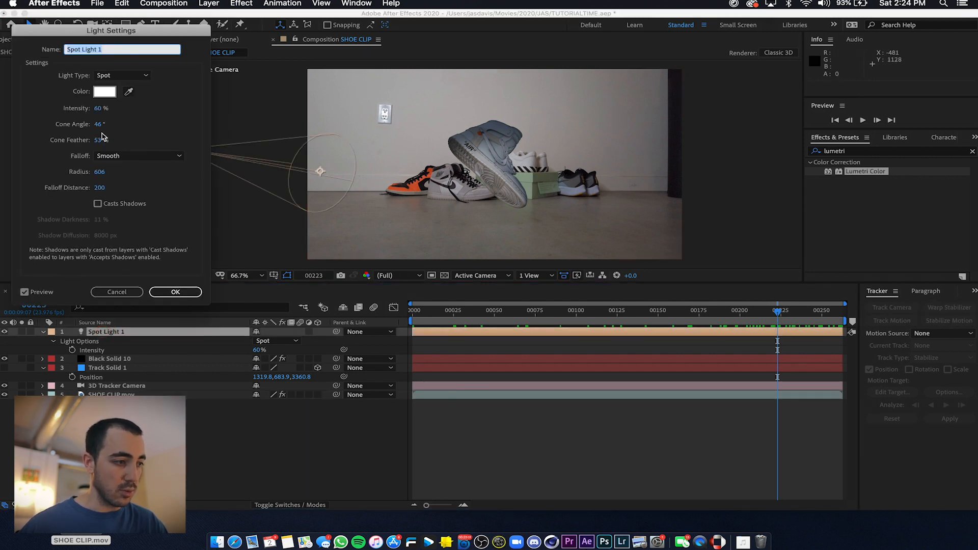
pyautogui.moveTo(98, 124); pyautogui.dragTo(111, 106)
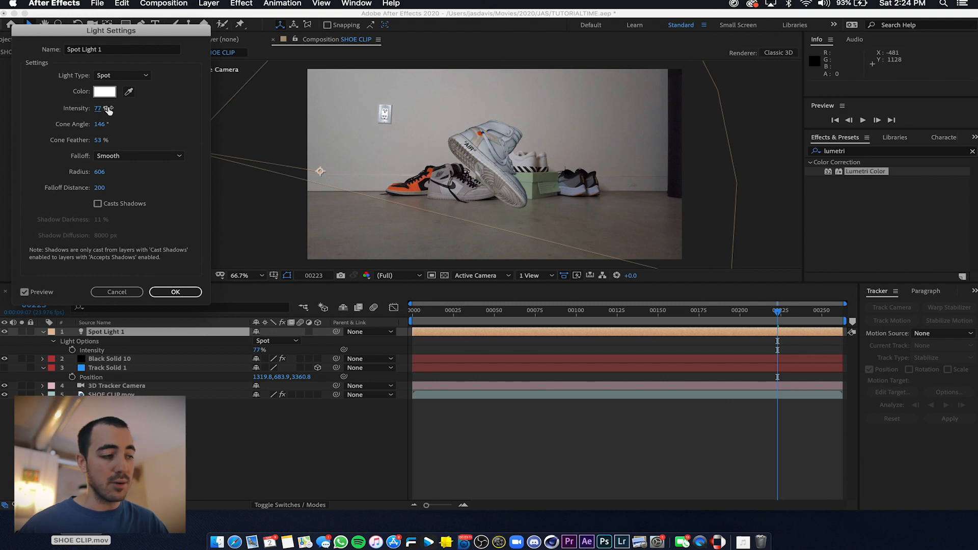
pyautogui.press('Return')
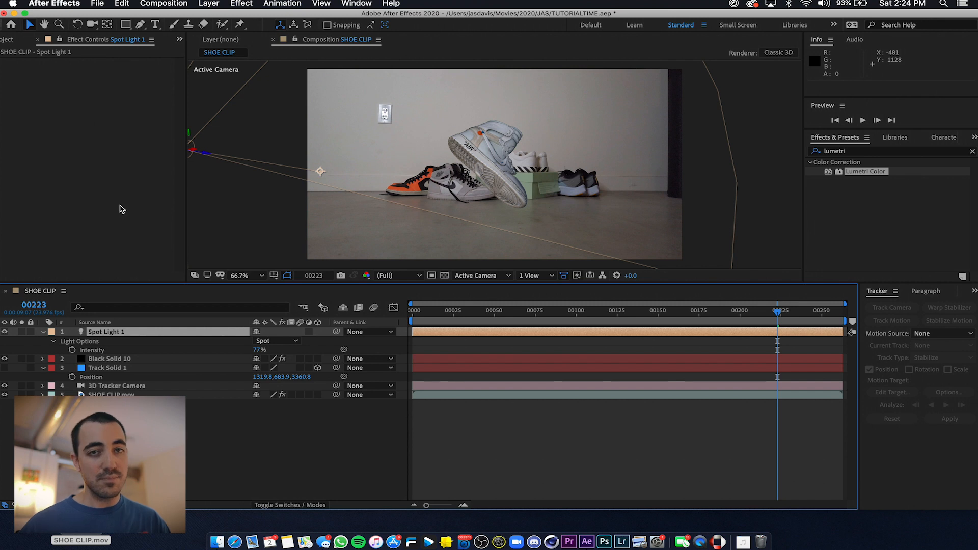
# Play the composition from the start to check the new lighting on the moving shoe
pyautogui.press('space')
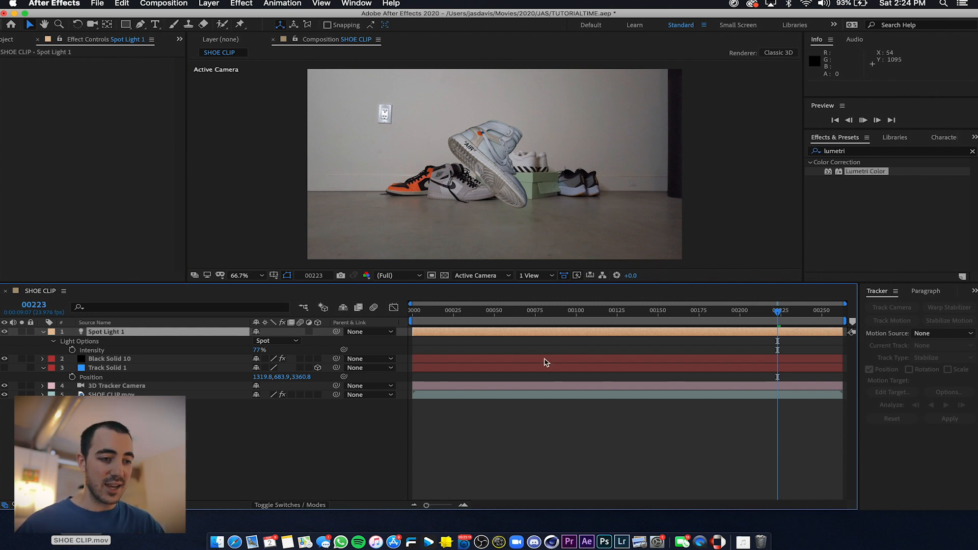
pyautogui.moveTo(447, 314); pyautogui.dragTo(401, 312)
pyautogui.press('space')
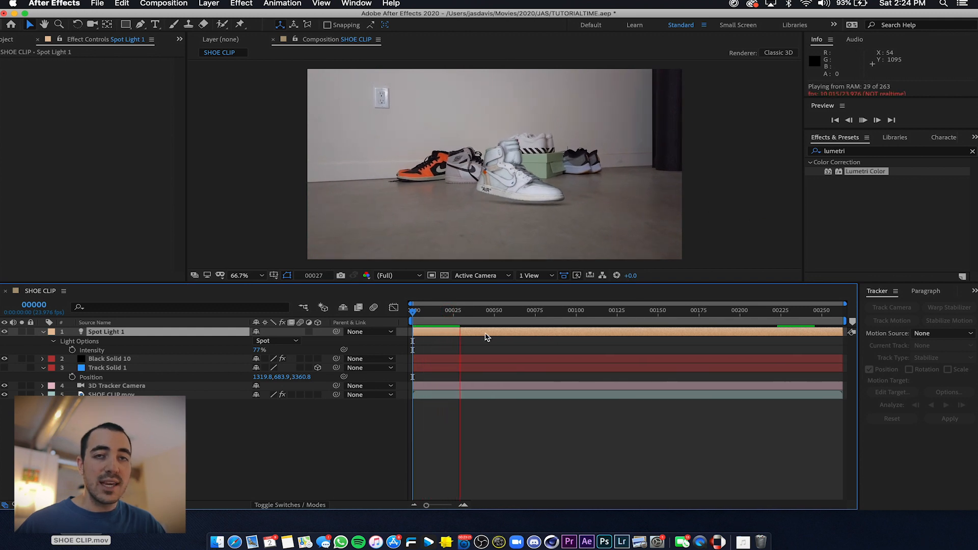
pyautogui.click(415, 305)
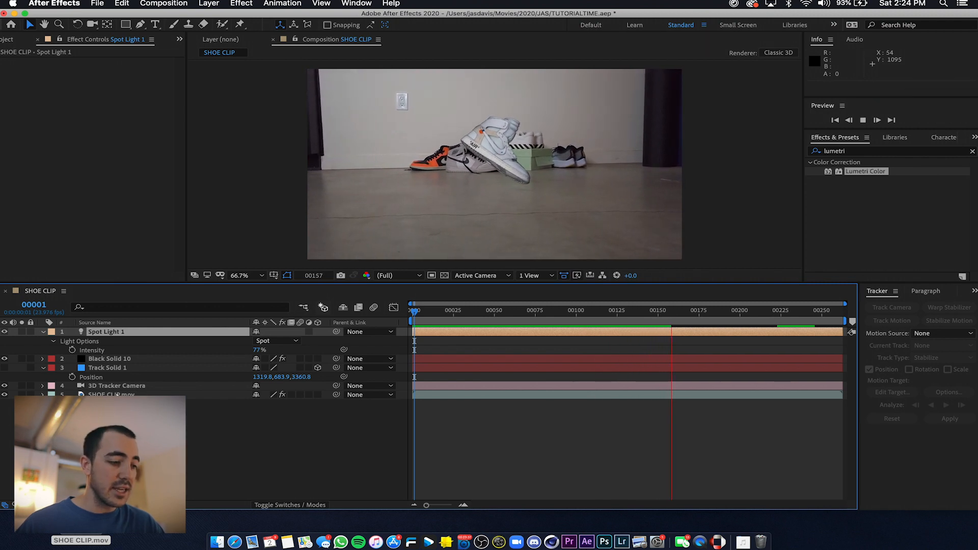
# Set the SSAO quality to High in the ambient occlusion settings of Black Solid 10's Element effect
pyautogui.click(117, 394)
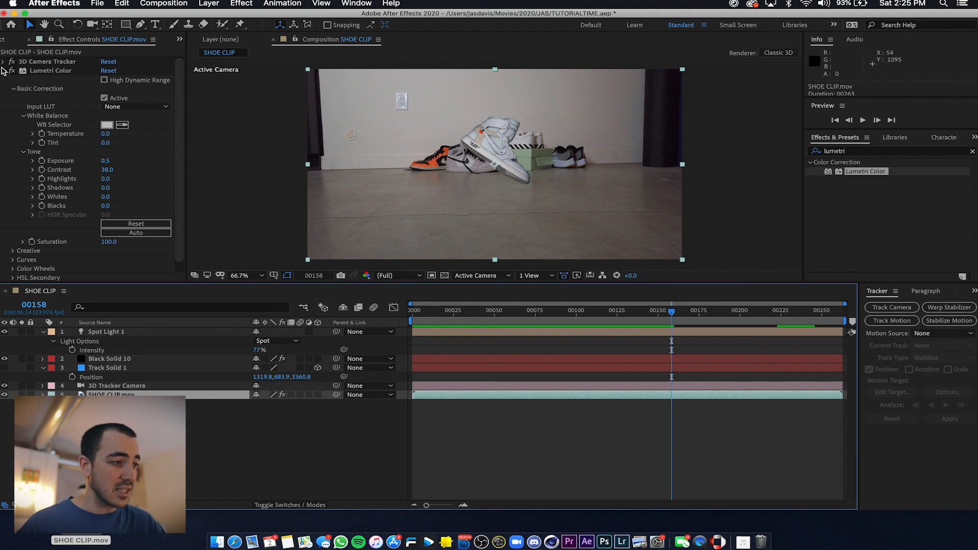
pyautogui.click(111, 359)
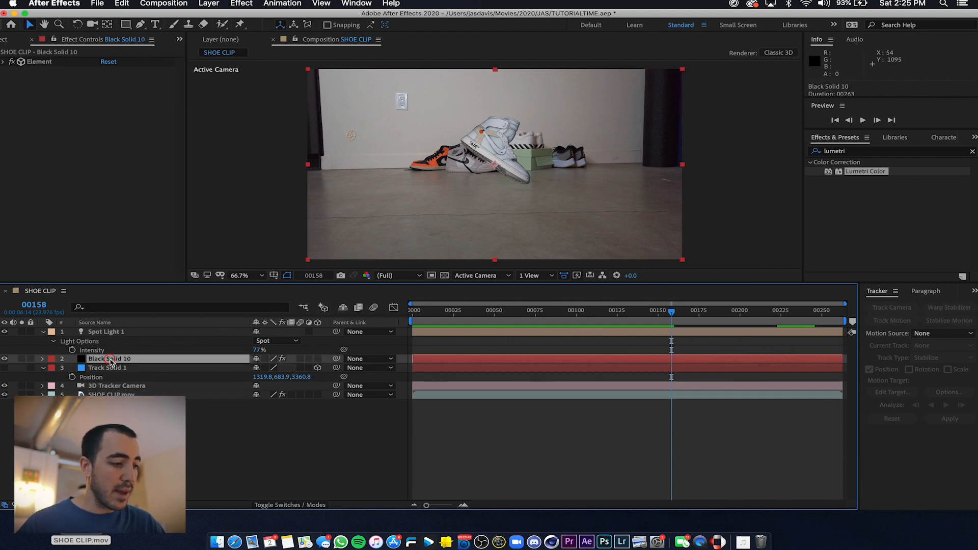
pyautogui.click(46, 62)
pyautogui.click(3, 62)
pyautogui.scroll(-5, 53, 183)
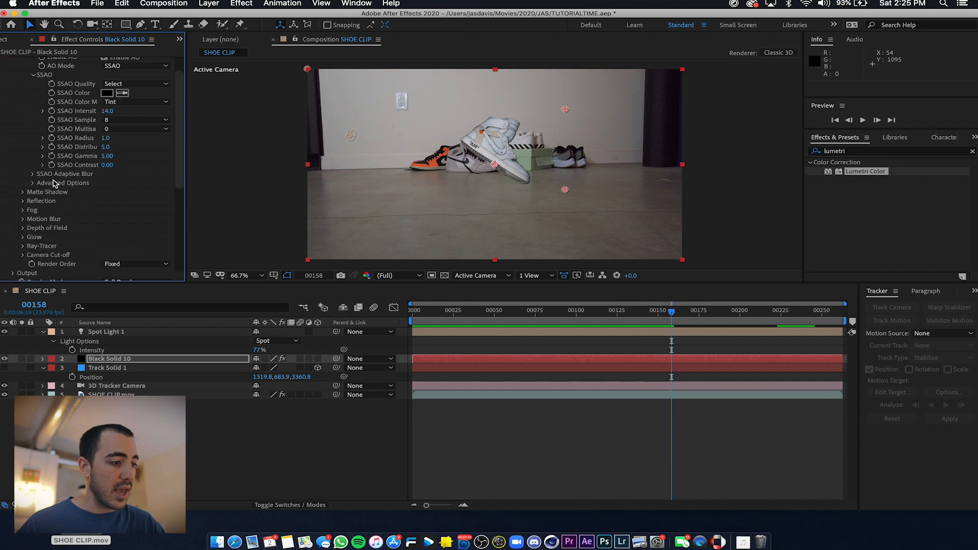
pyautogui.scroll(4, 31, 158)
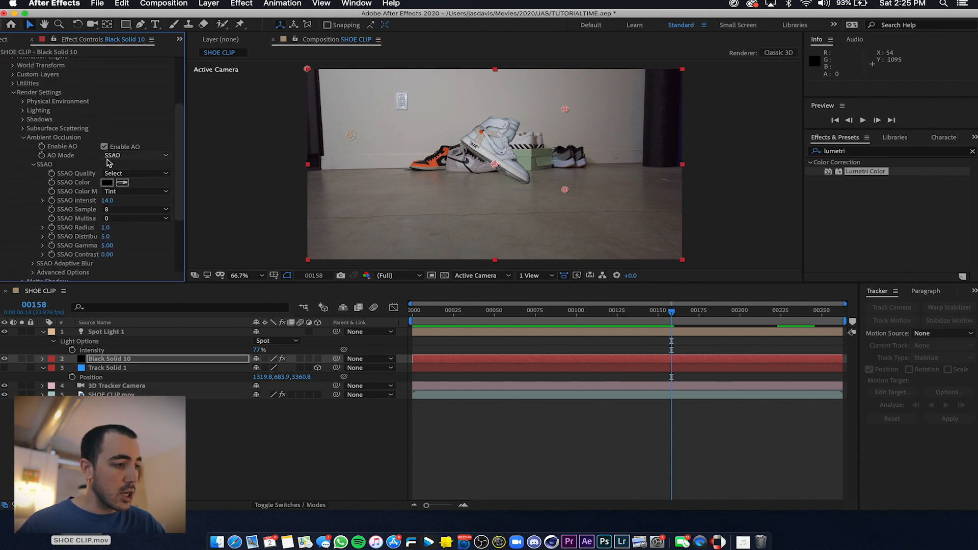
pyautogui.click(123, 174)
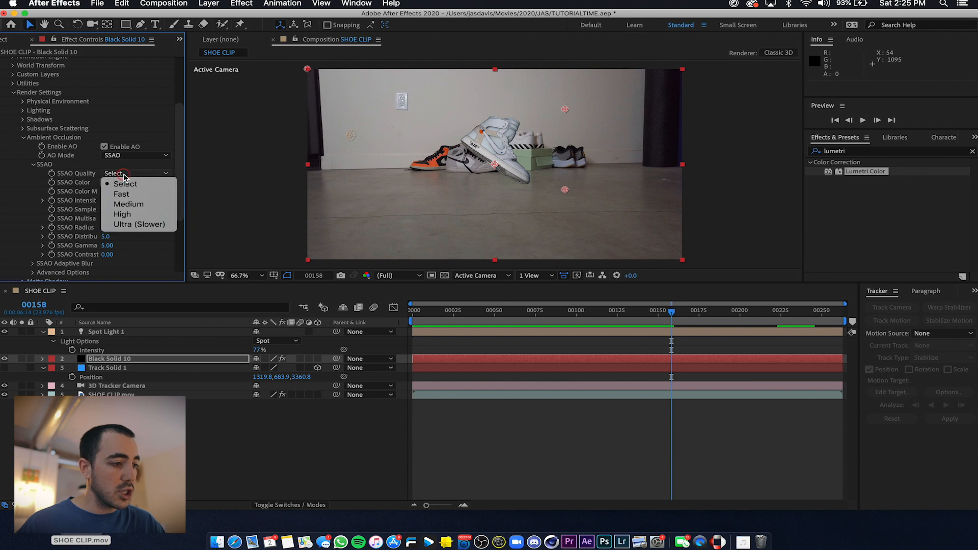
pyautogui.click(136, 216)
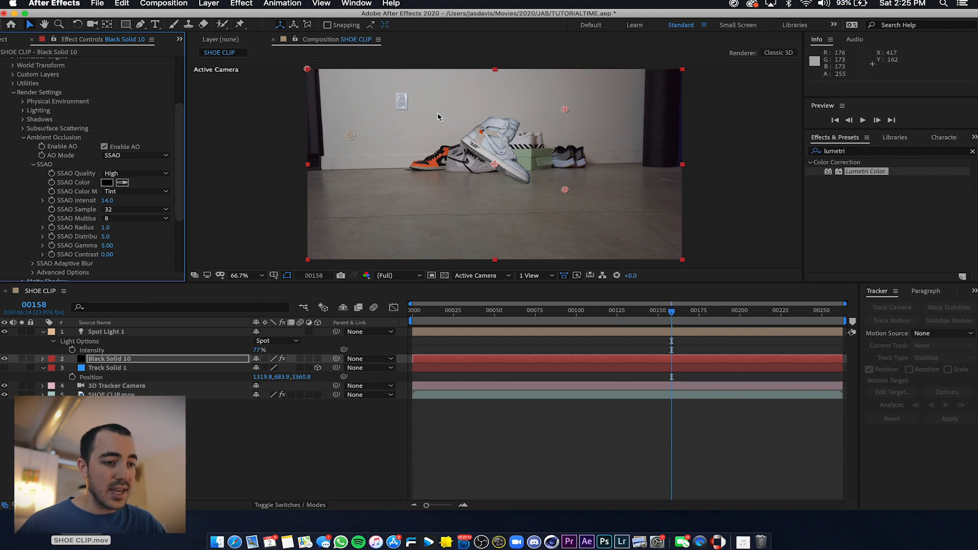
# Scrub to frame 43 and examine the Shadows options in Element's render settings
pyautogui.moveTo(547, 313); pyautogui.dragTo(483, 319)
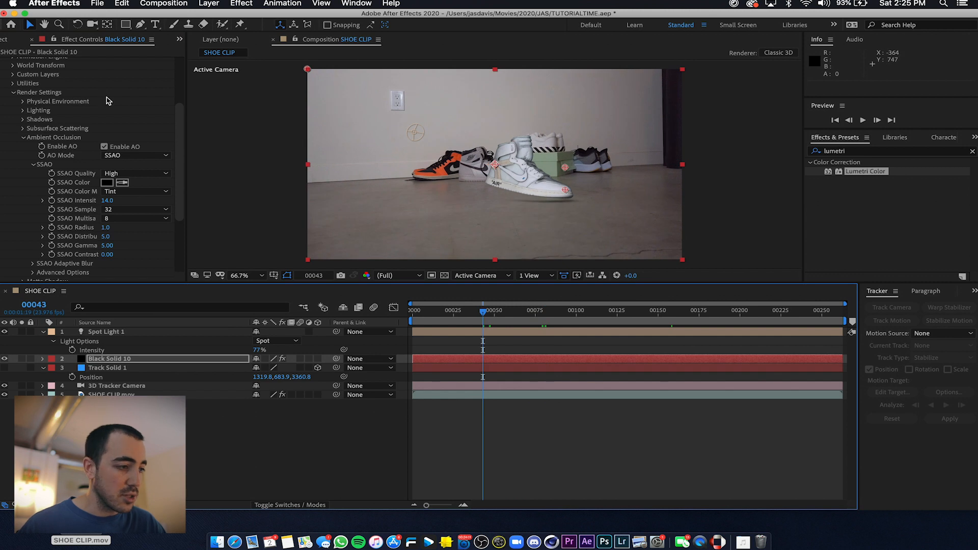
pyautogui.click(23, 138)
pyautogui.click(23, 159)
pyautogui.click(104, 168)
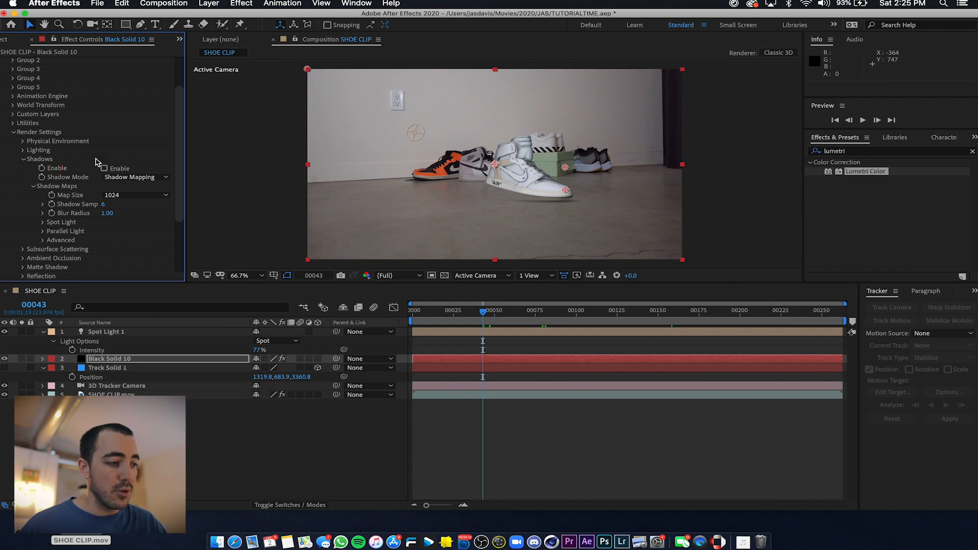
pyautogui.click(23, 159)
pyautogui.doubleClick(122, 333)
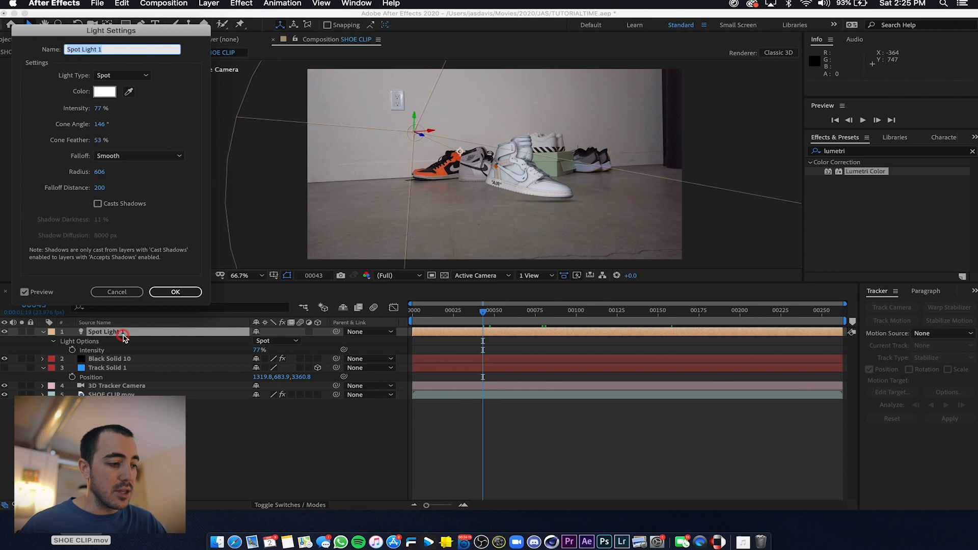
pyautogui.click(97, 203)
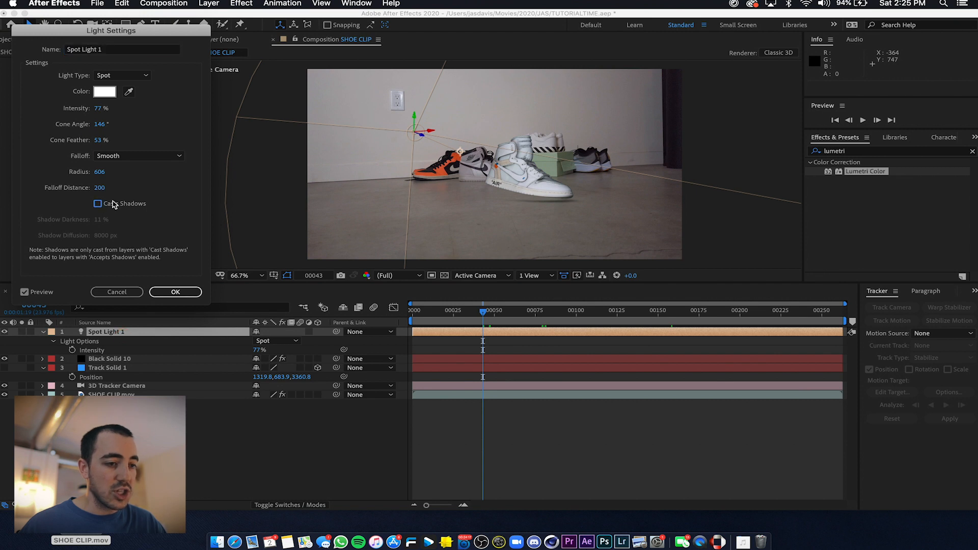
pyautogui.click(115, 205)
pyautogui.click(116, 293)
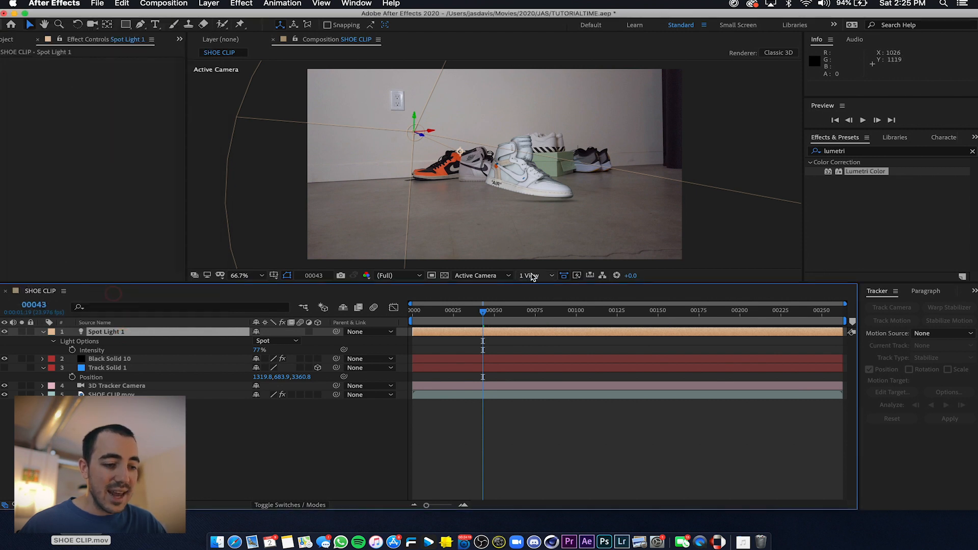
# At frame 140, set multisampling to 16 and enable enhanced multisampling in the Element output settings of Black Solid 10
pyautogui.moveTo(523, 310); pyautogui.dragTo(642, 310)
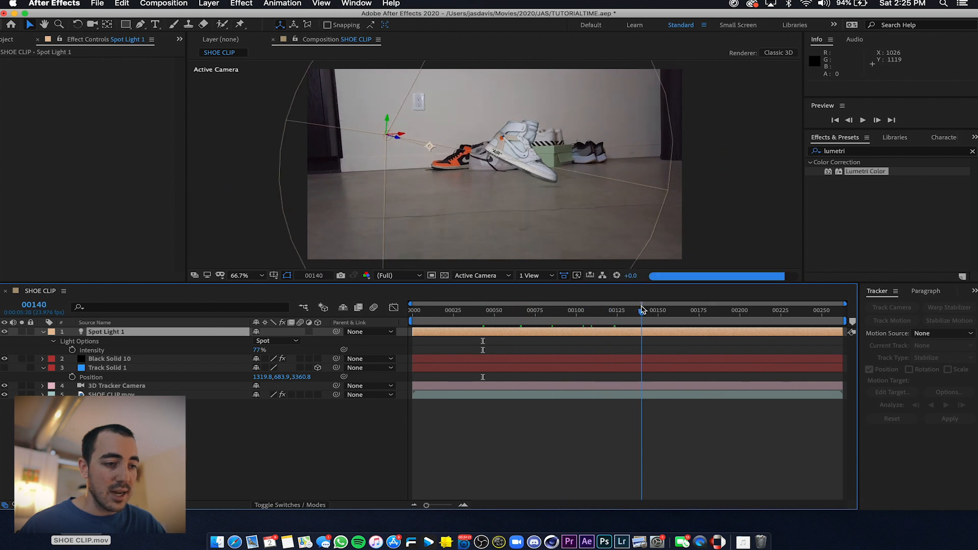
pyautogui.click(133, 361)
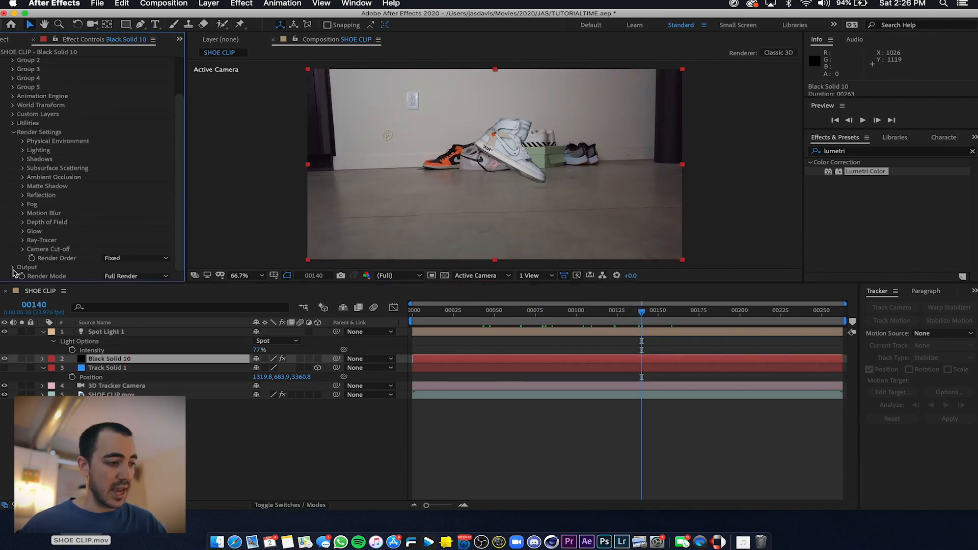
pyautogui.click(14, 267)
pyautogui.scroll(-5, 26, 251)
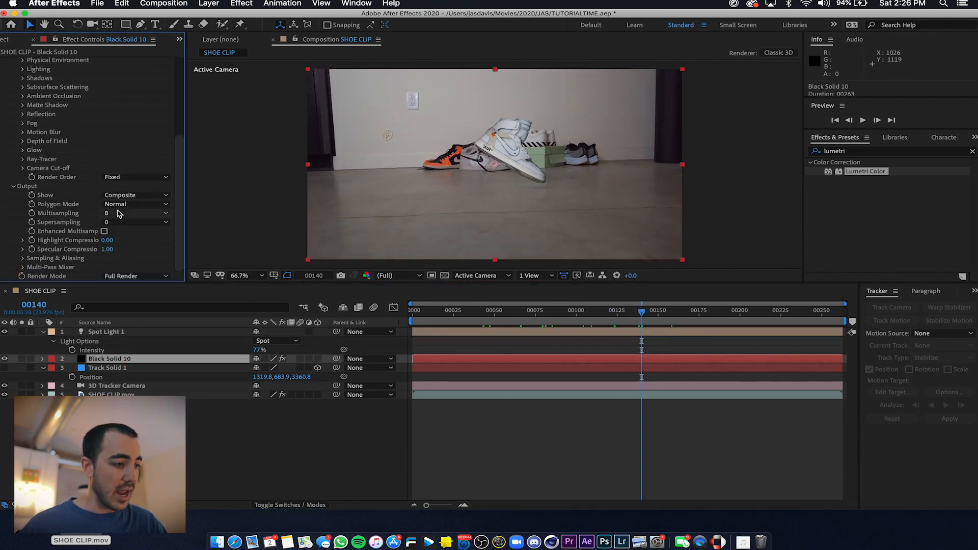
pyautogui.click(123, 213)
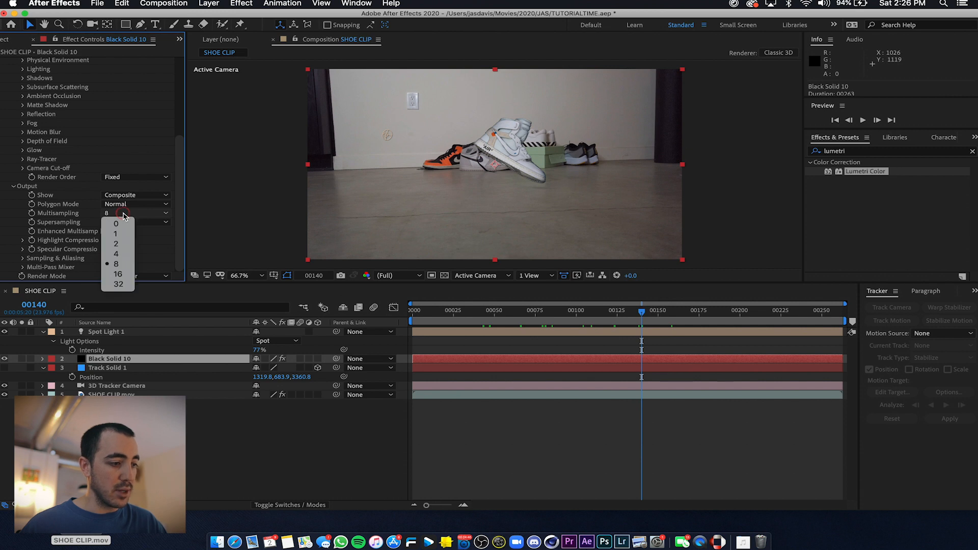
pyautogui.click(120, 278)
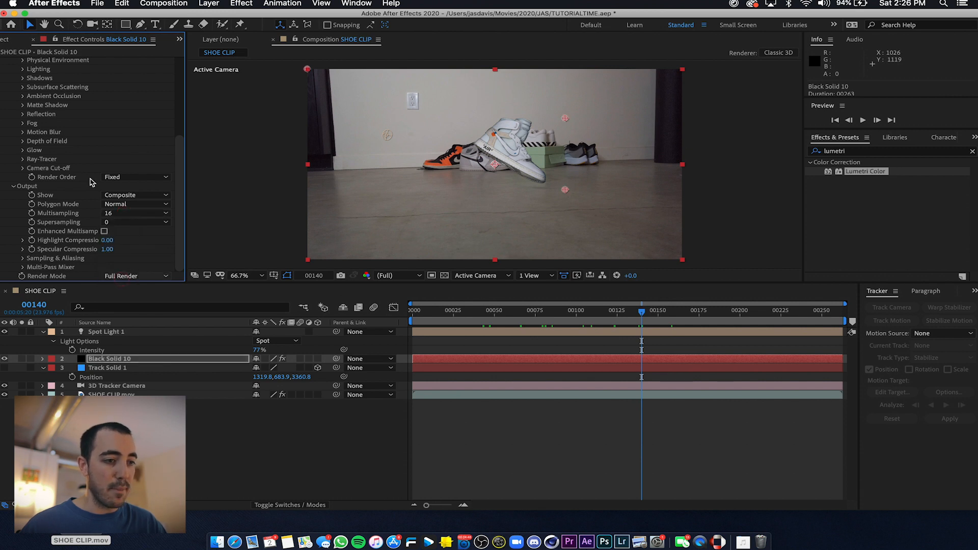
pyautogui.click(119, 224)
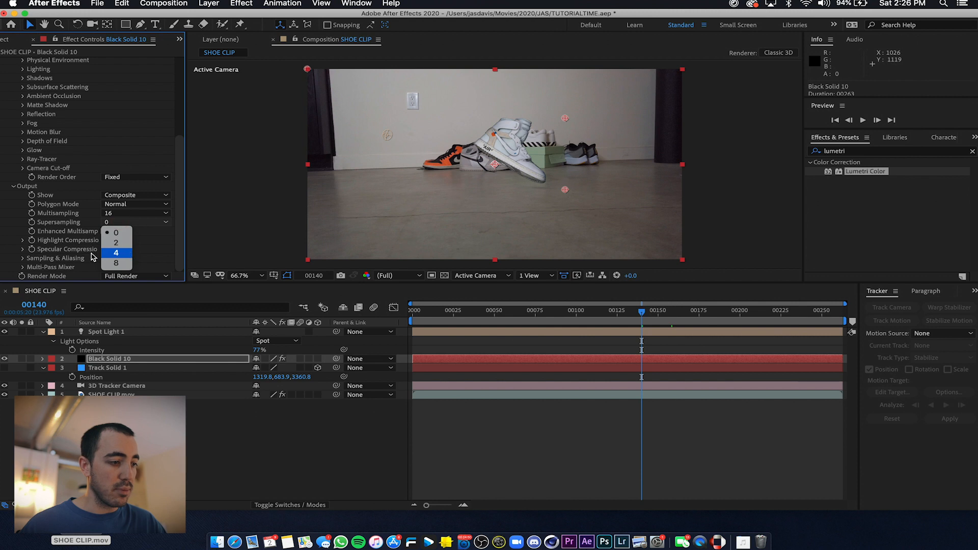
pyautogui.click(58, 224)
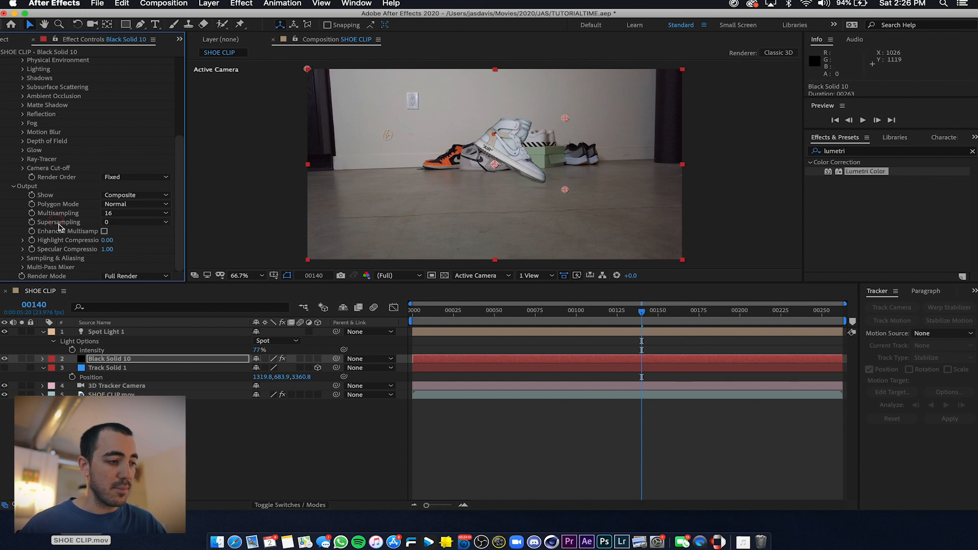
pyautogui.click(105, 232)
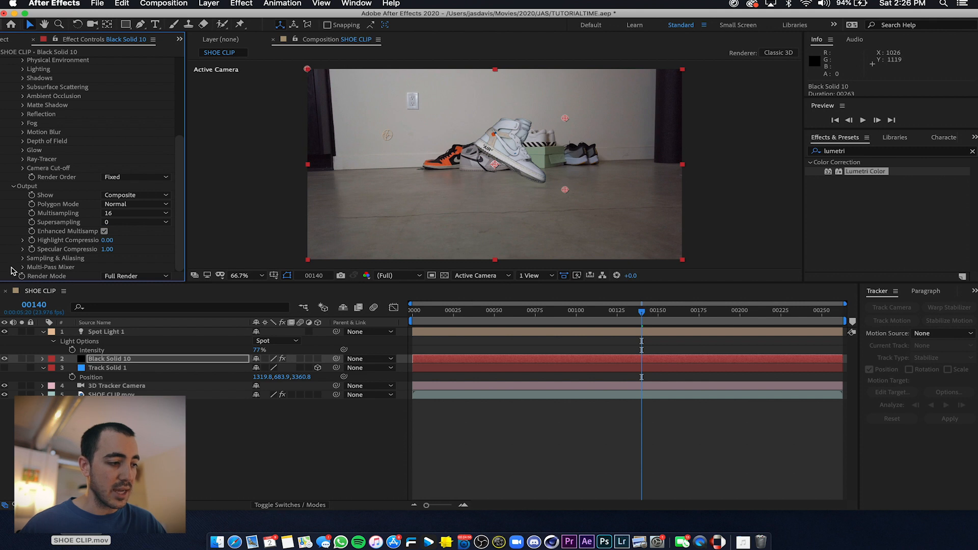
pyautogui.scroll(5, 90, 203)
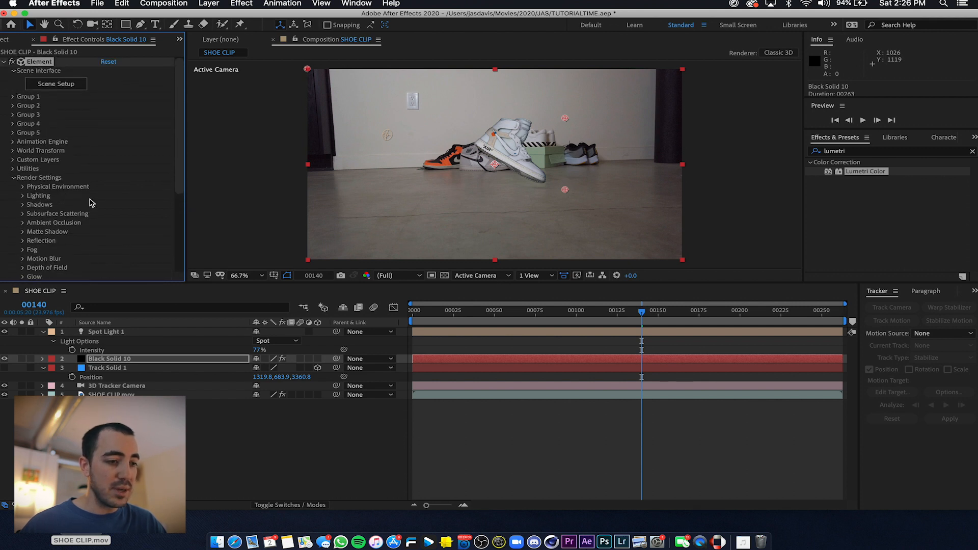
# Scrub through several frames and play from frame 104 to check the smoother edges on the composited shoe
pyautogui.click(437, 440)
pyautogui.click(506, 312)
pyautogui.click(464, 311)
pyautogui.click(542, 312)
pyautogui.click(582, 311)
pyautogui.press('space')
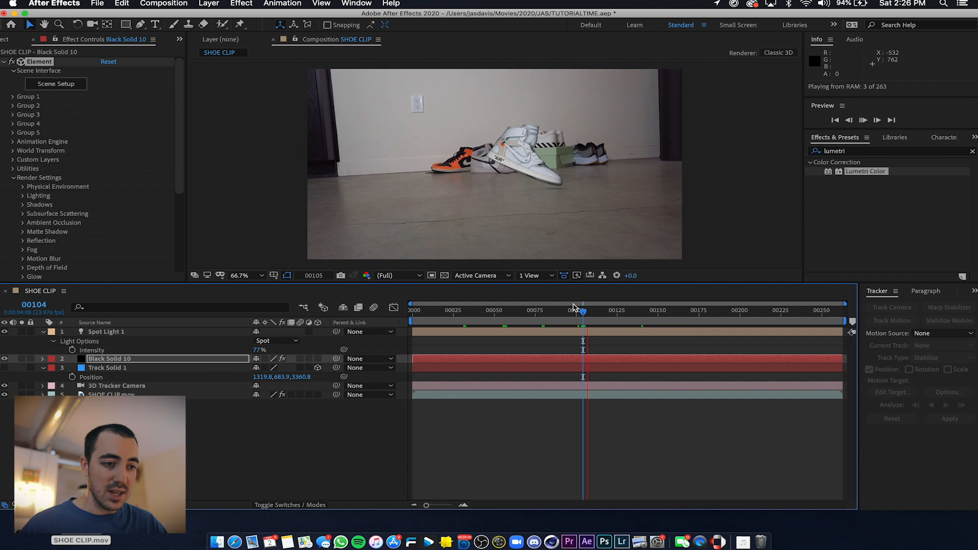
pyautogui.click(232, 436)
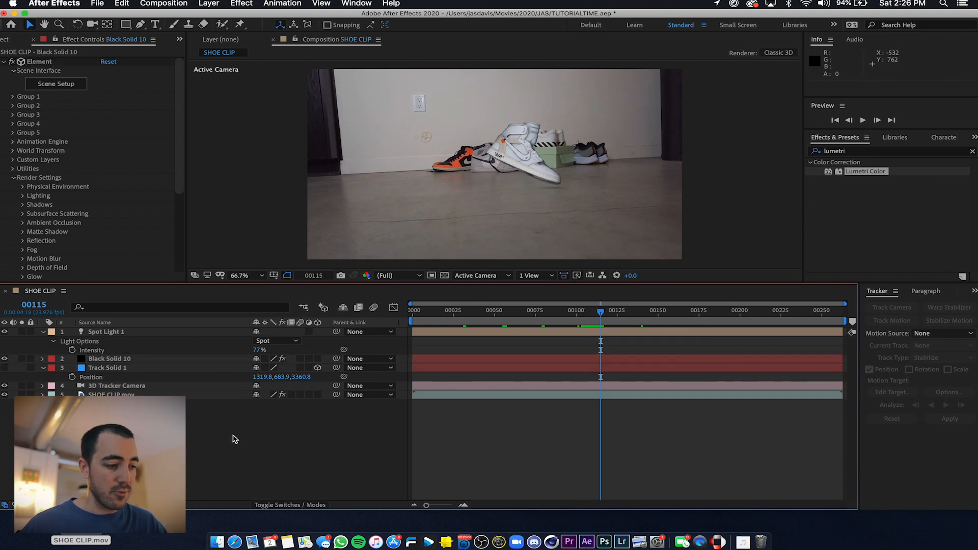
# Add the SHOE CLIP composition to the render queue and choose the video codec in its QuickTime output format options
pyautogui.click(102, 3)
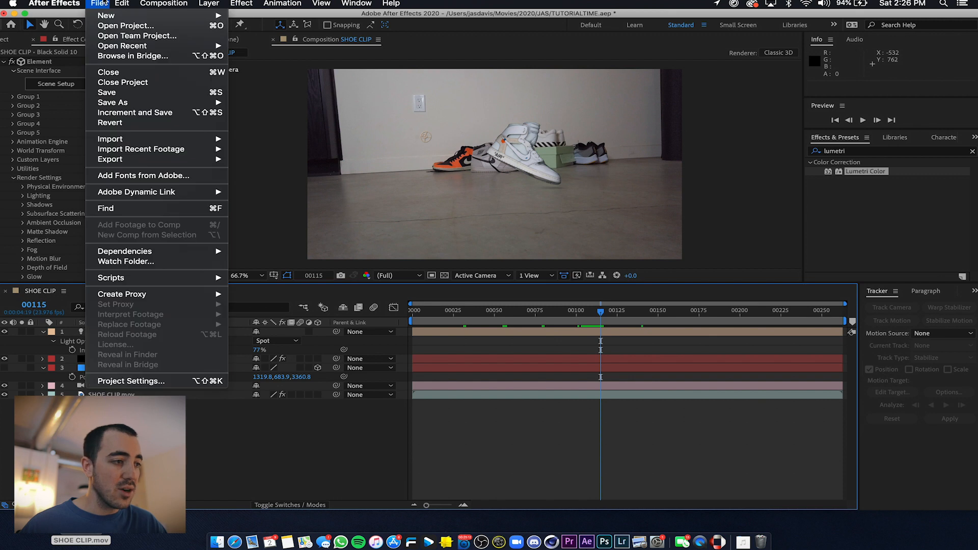
pyautogui.moveTo(188, 160)
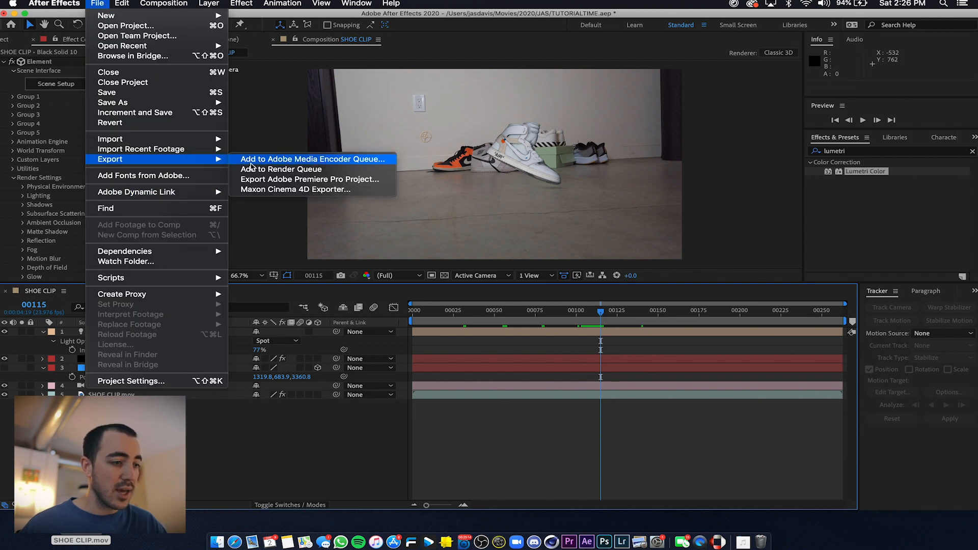
pyautogui.click(264, 169)
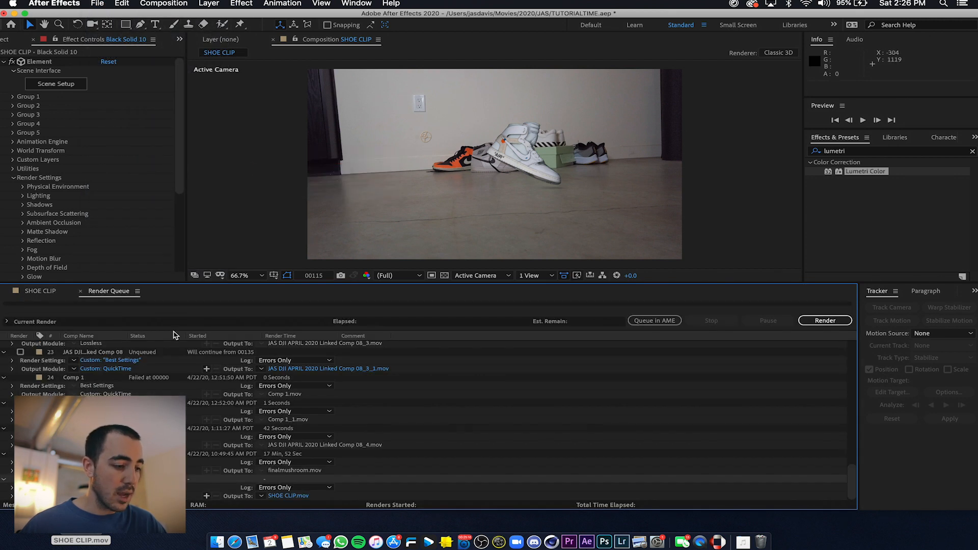
pyautogui.click(92, 495)
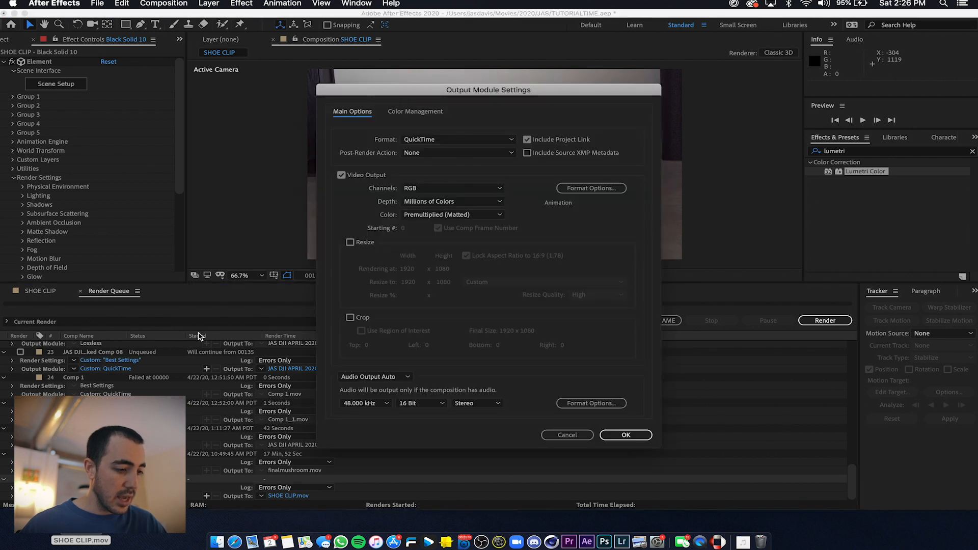
pyautogui.click(590, 188)
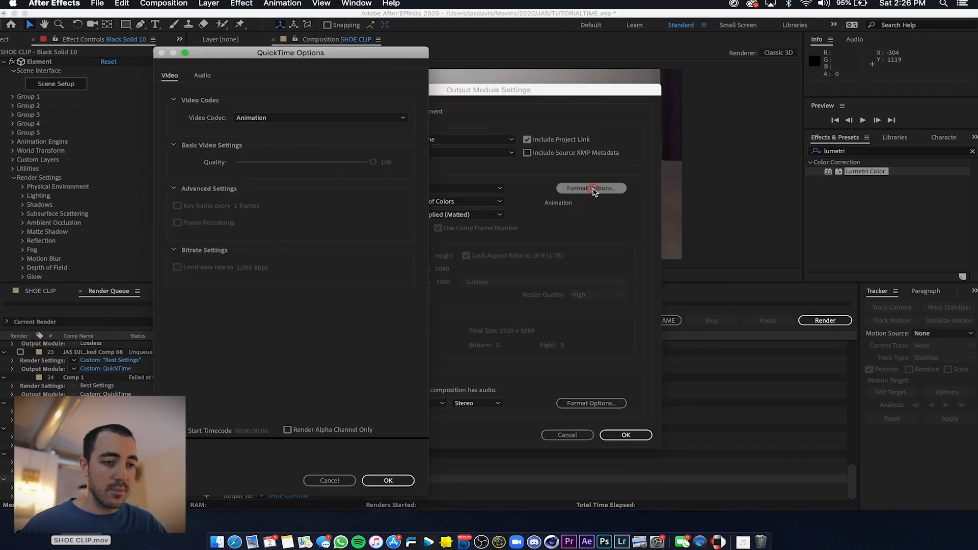
pyautogui.click(331, 116)
pyautogui.click(298, 142)
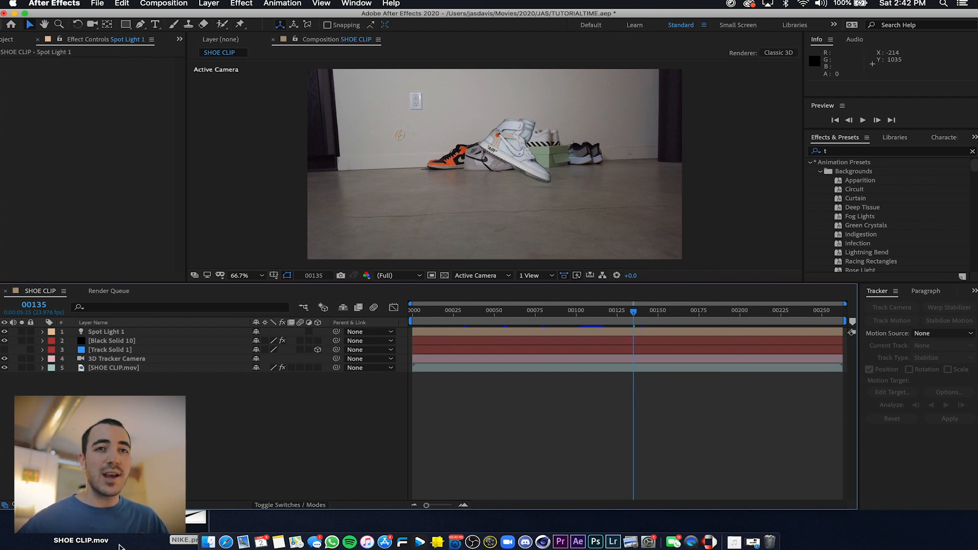
# Hide Black Solid 10 and Spot Light 1, and display the 3D Camera Tracker points of SHOE CLIP.mov
pyautogui.click(6, 340)
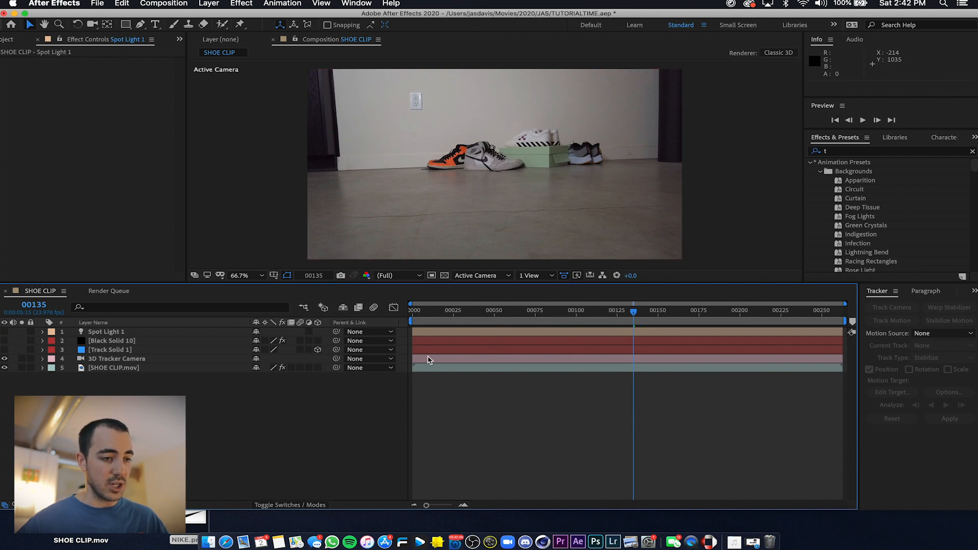
pyautogui.click(133, 360)
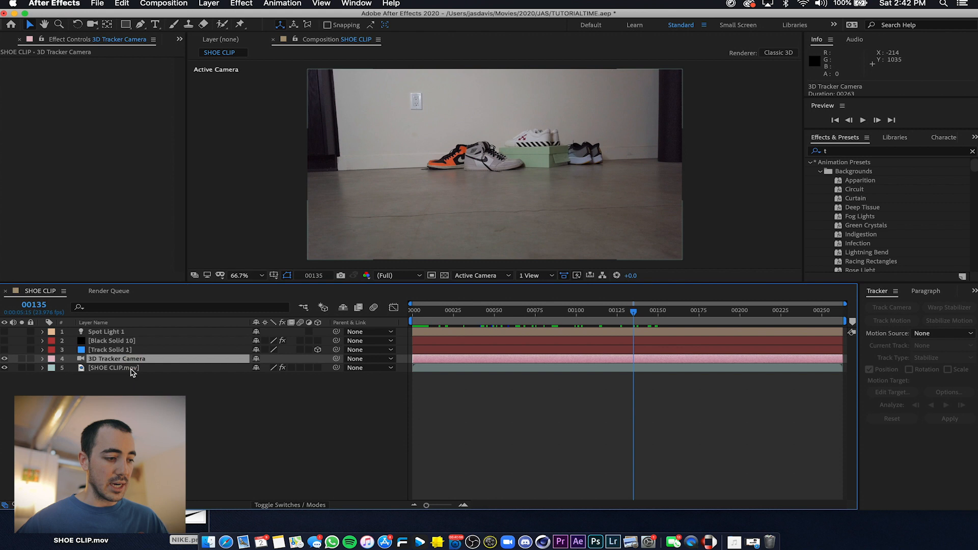
pyautogui.click(134, 367)
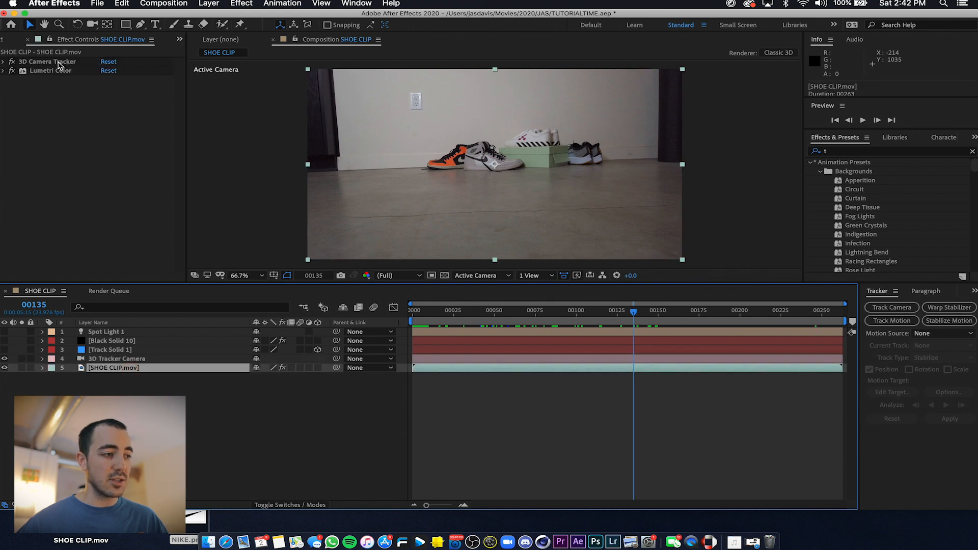
pyautogui.click(58, 62)
# At frame 235, create a solid from the tracking points on the orange and grey shoes, and scrub to check its tracking
pyautogui.moveTo(574, 311); pyautogui.dragTo(798, 307)
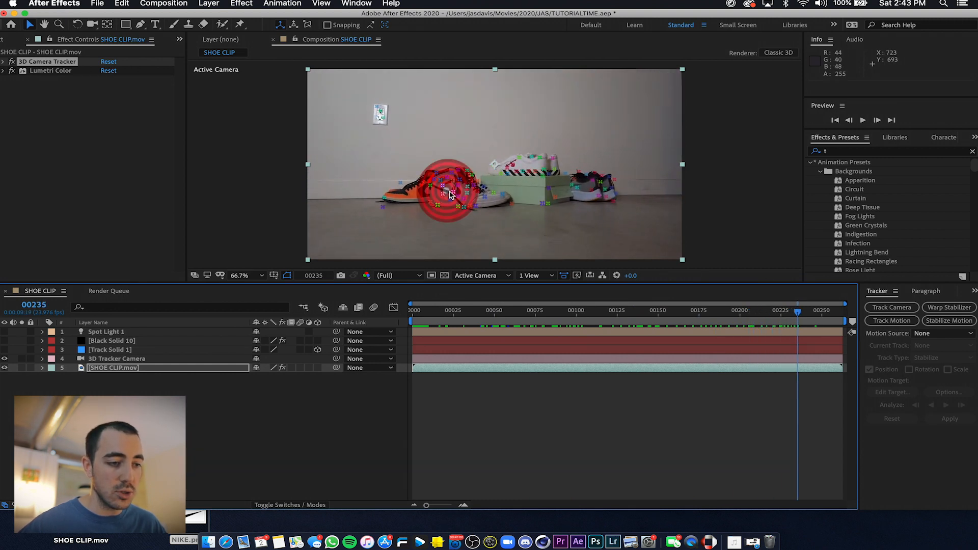
pyautogui.rightClick(448, 195)
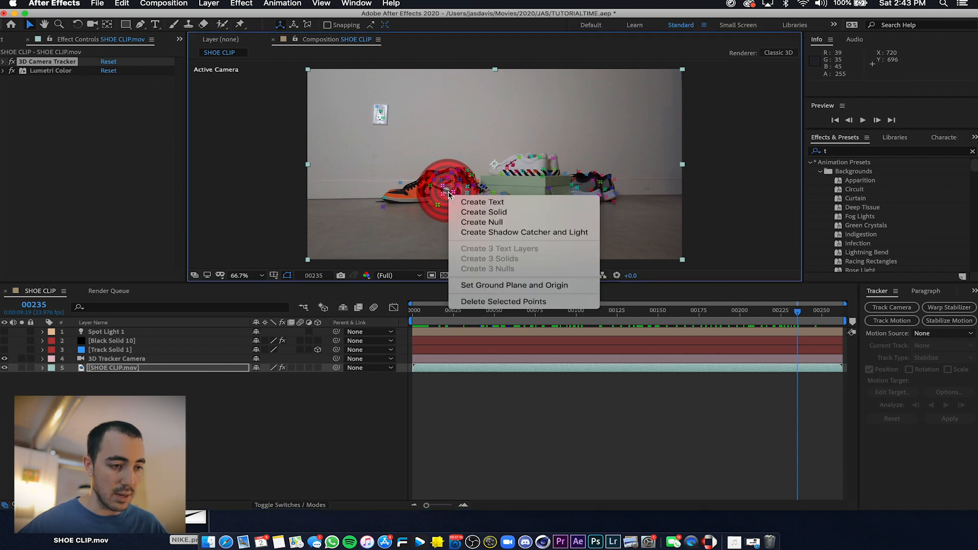
pyautogui.click(466, 212)
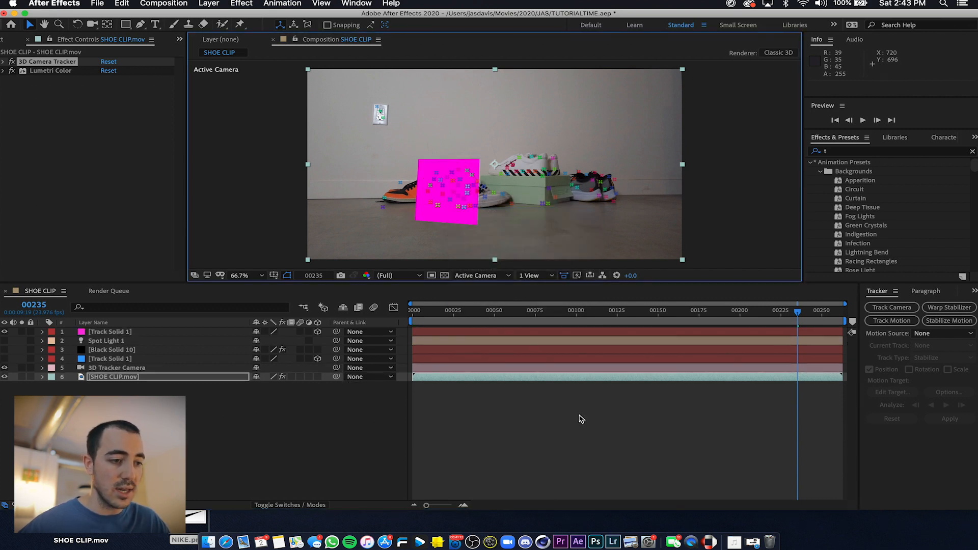
pyautogui.moveTo(449, 312); pyautogui.dragTo(626, 323)
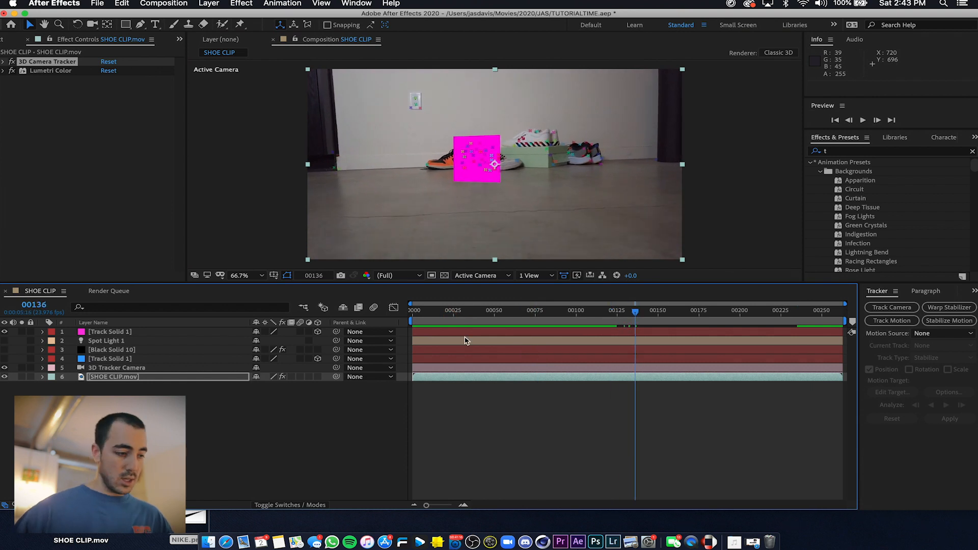
pyautogui.click(248, 423)
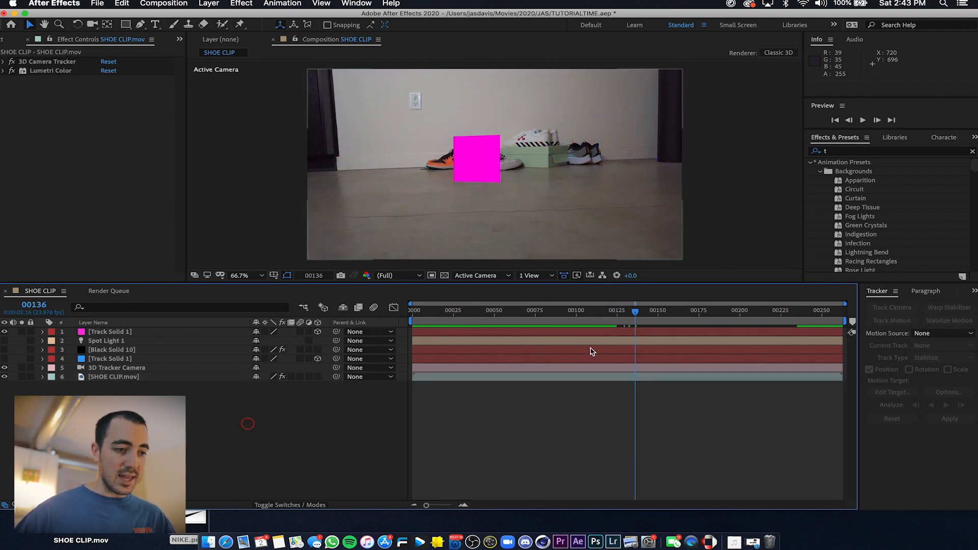
# Add NIKE.png as a 3D layer above the other layers and preview how it follows the camera move
pyautogui.moveTo(656, 312); pyautogui.dragTo(441, 323)
pyautogui.moveTo(187, 527); pyautogui.dragTo(367, 357)
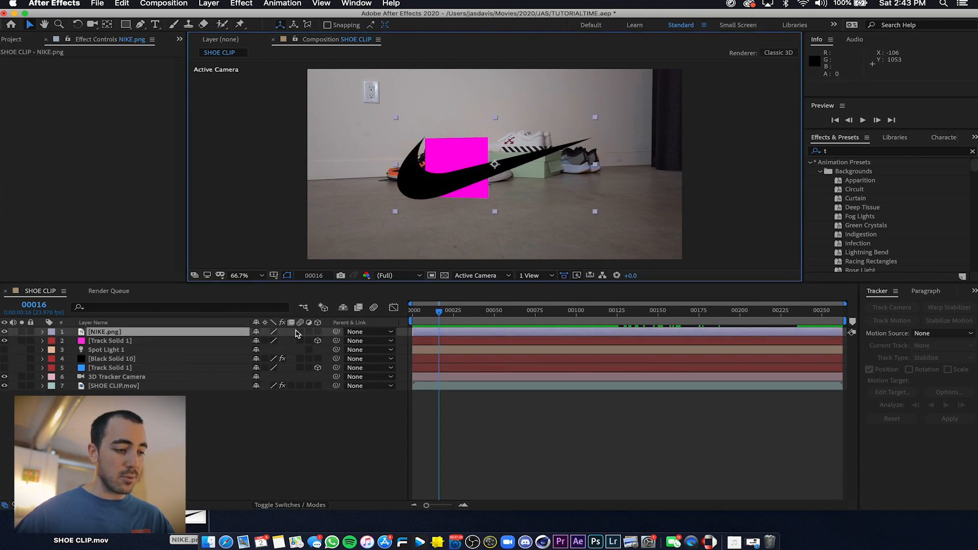
pyautogui.click(318, 332)
pyautogui.press('space')
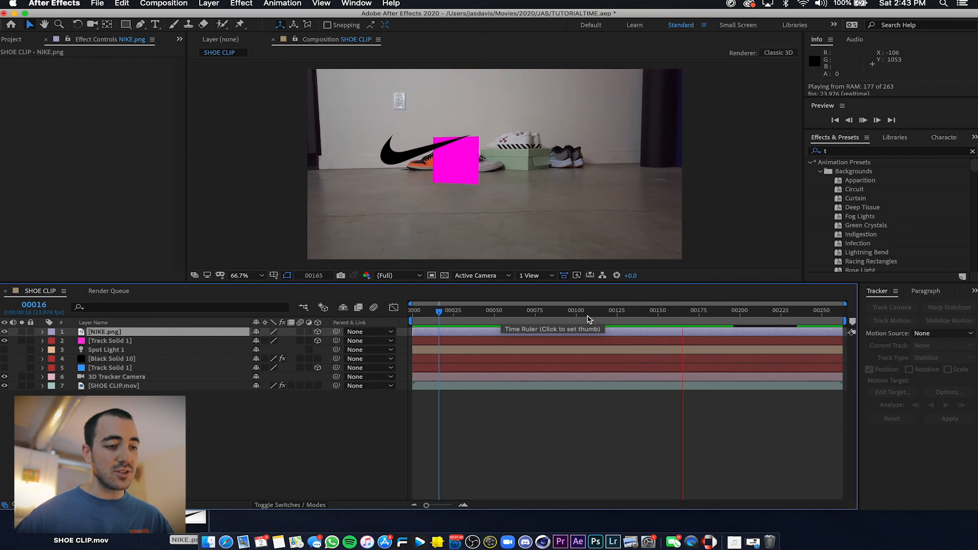
pyautogui.moveTo(534, 314); pyautogui.dragTo(720, 311)
pyautogui.moveTo(755, 309); pyautogui.dragTo(455, 309)
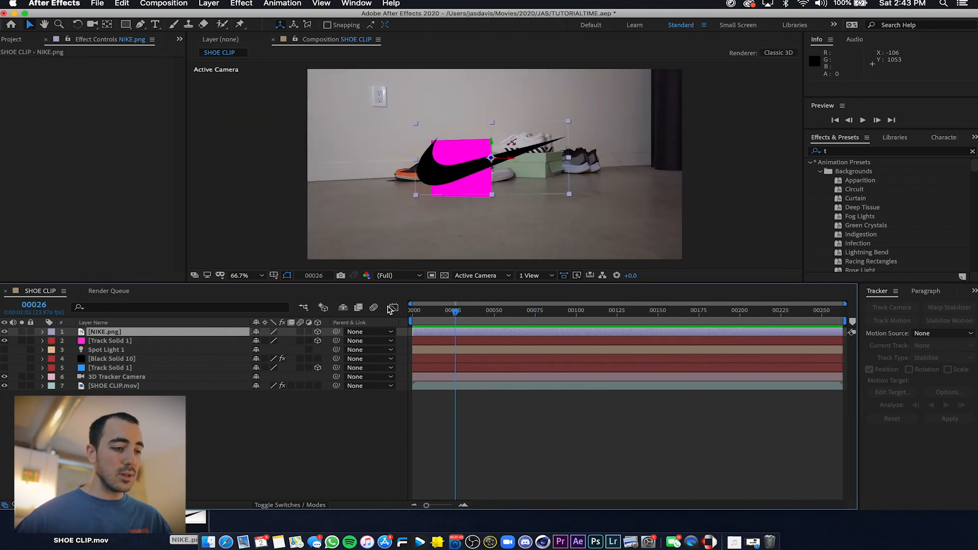
# Hide the pink track solid and set the Y rotation of NIKE.png to 180°
pyautogui.click(107, 340)
pyautogui.click(4, 341)
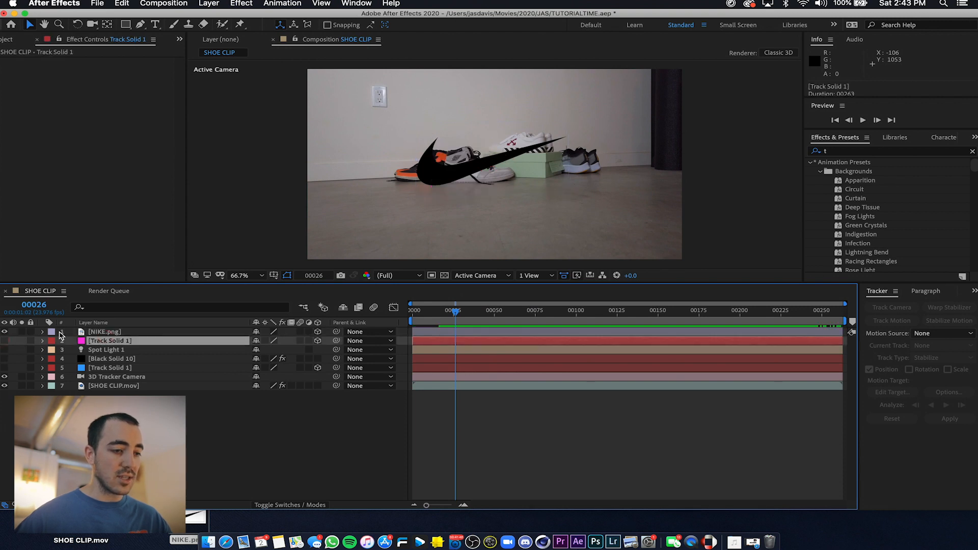
pyautogui.click(192, 335)
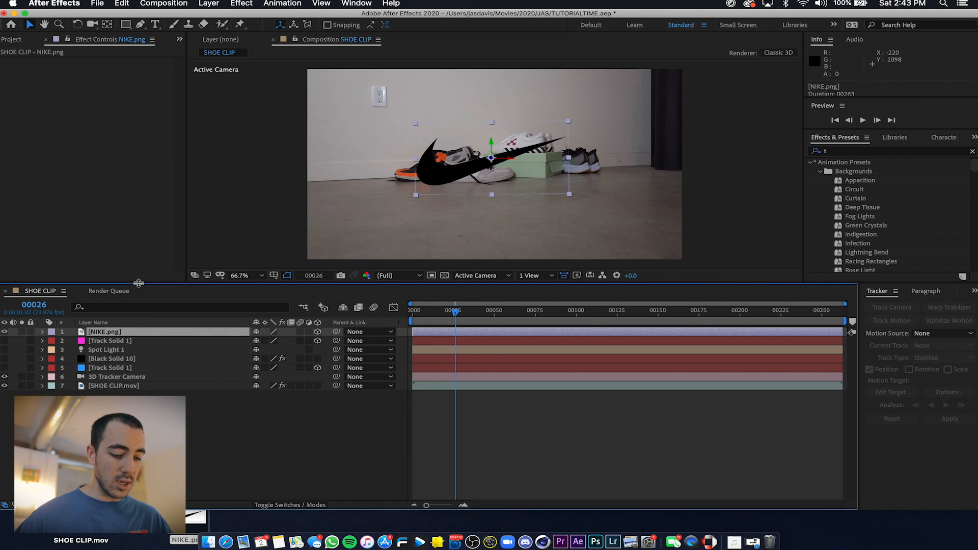
pyautogui.press('r')
pyautogui.moveTo(271, 359); pyautogui.dragTo(295, 354)
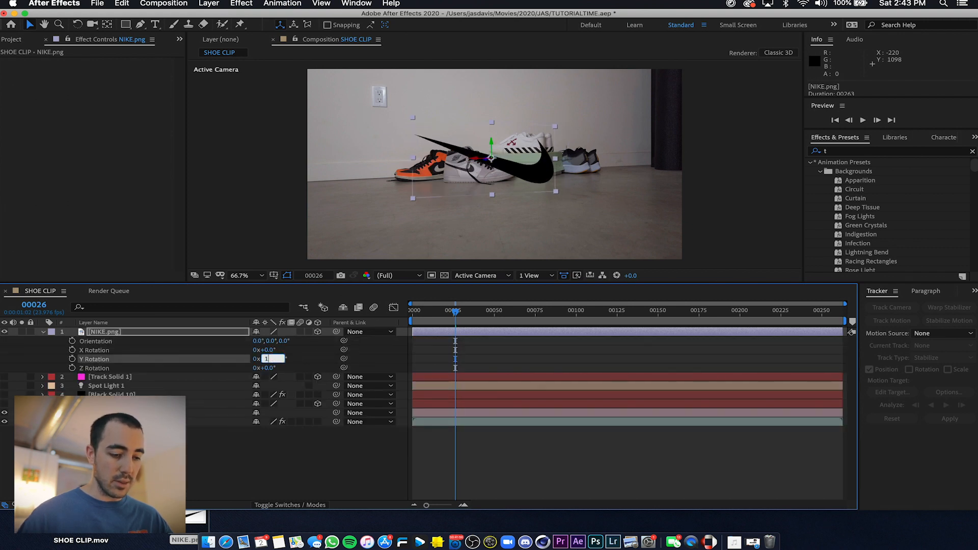
pyautogui.press('Return')
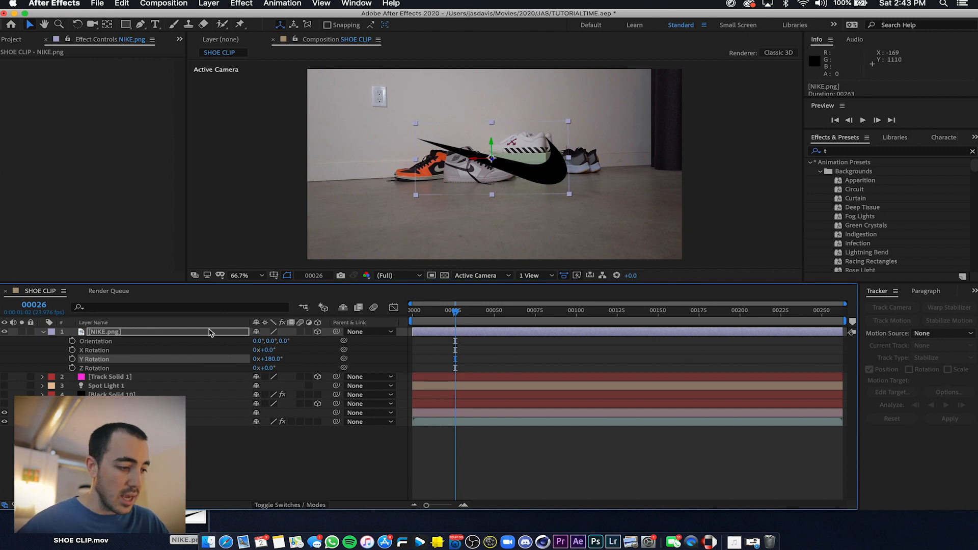
# Copy the position of the pink Track Solid 1 onto the NIKE.png layer
pyautogui.click(136, 378)
pyautogui.press('p')
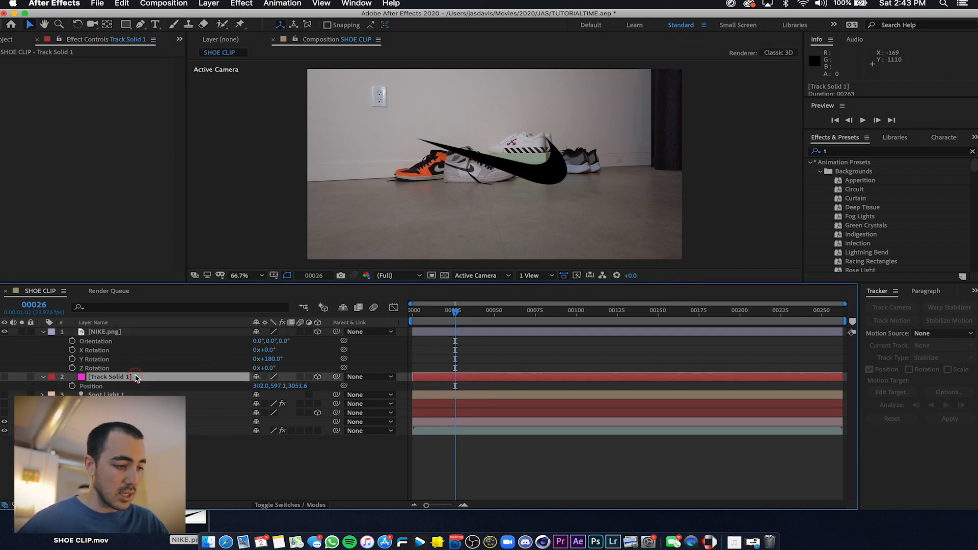
pyautogui.click(125, 333)
pyautogui.press('p')
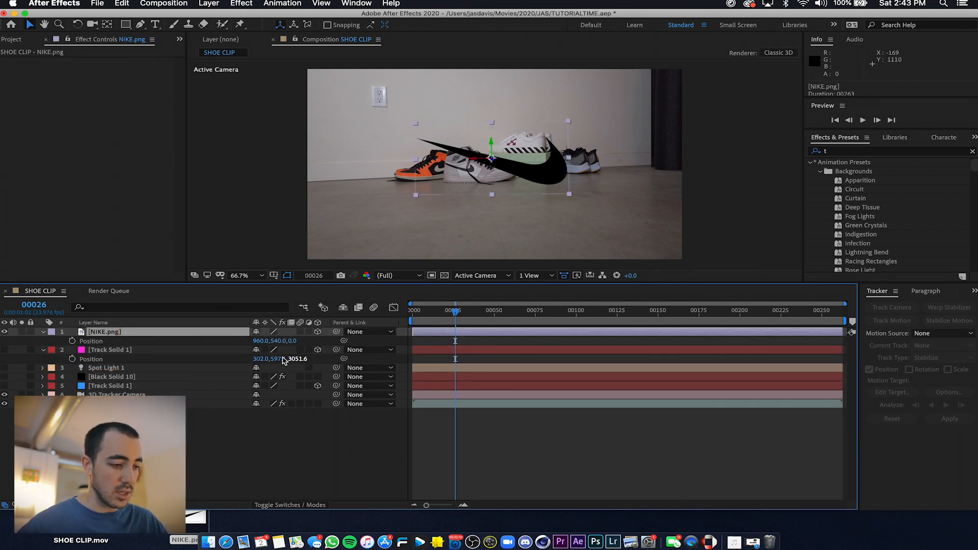
pyautogui.click(149, 359)
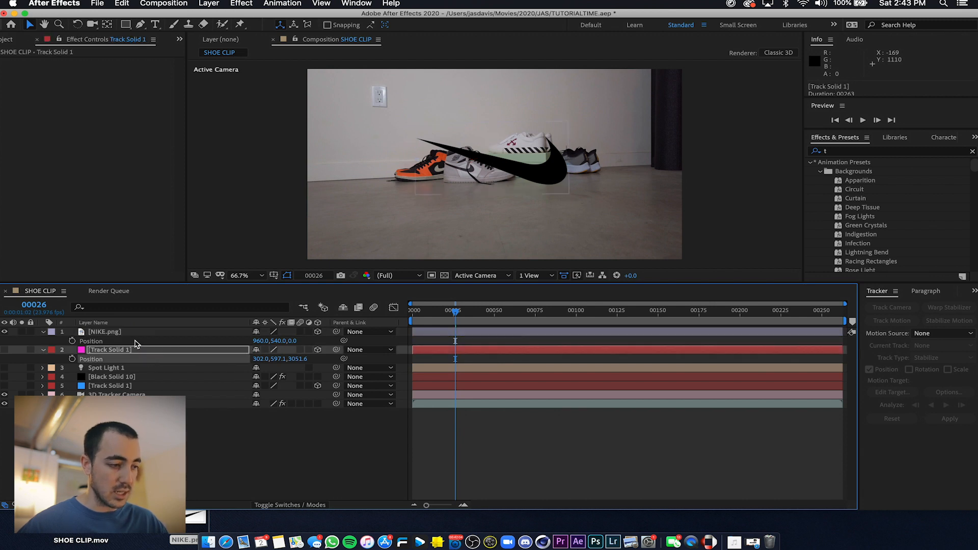
pyautogui.click(135, 341)
pyautogui.hotkey('ctrl', 'v')
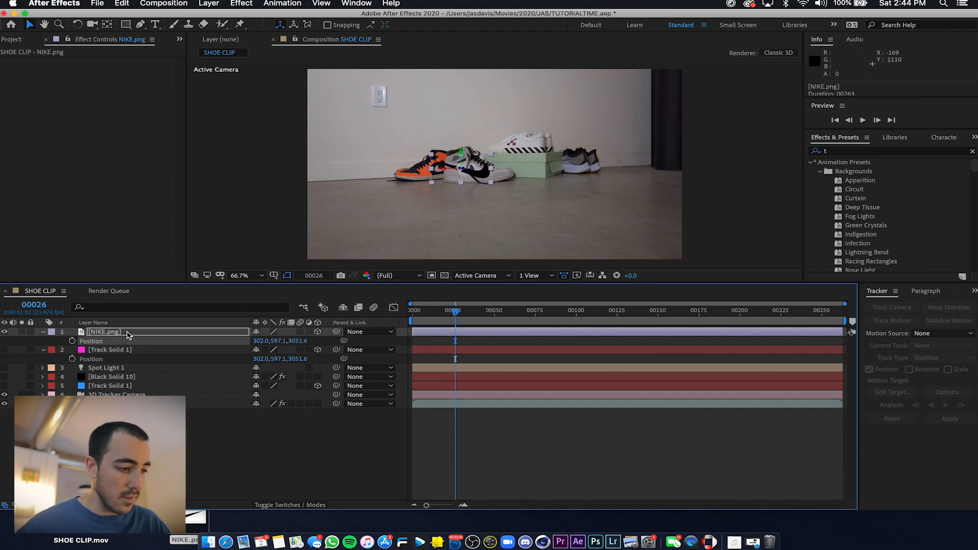
# Scale the NIKE.png layer uniformly to 140%
pyautogui.click(128, 334)
pyautogui.press('s')
pyautogui.moveTo(267, 343); pyautogui.dragTo(291, 342)
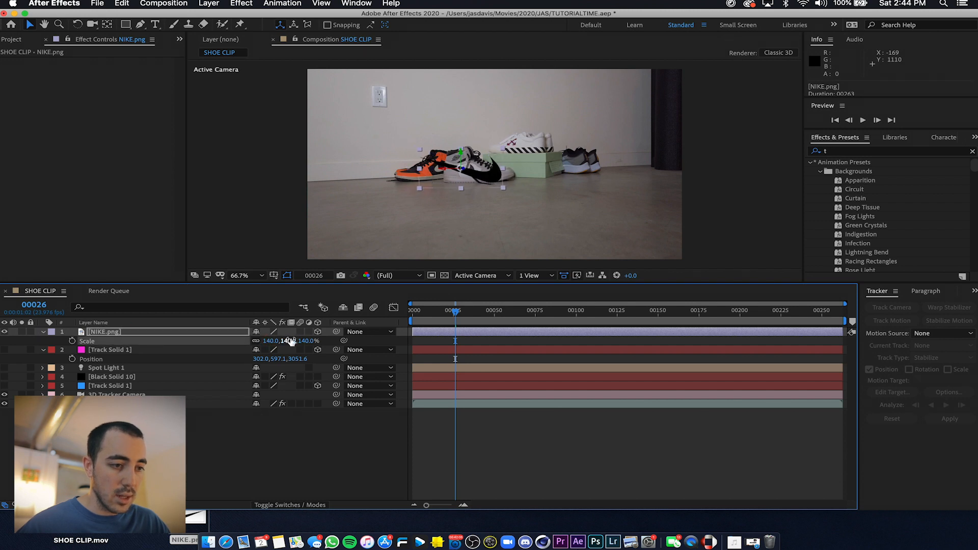
# Shift NIKE.png sideways over the orange and grey shoes to an X position of 114
pyautogui.click(223, 333)
pyautogui.press('p')
pyautogui.moveTo(258, 340); pyautogui.dragTo(204, 341)
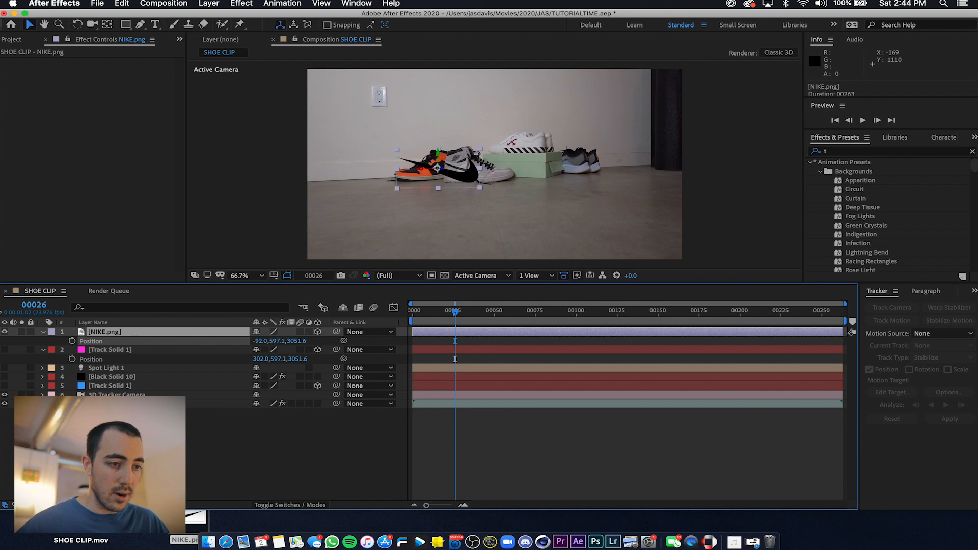
pyautogui.press('Return')
pyautogui.press('Return')
pyautogui.press('space')
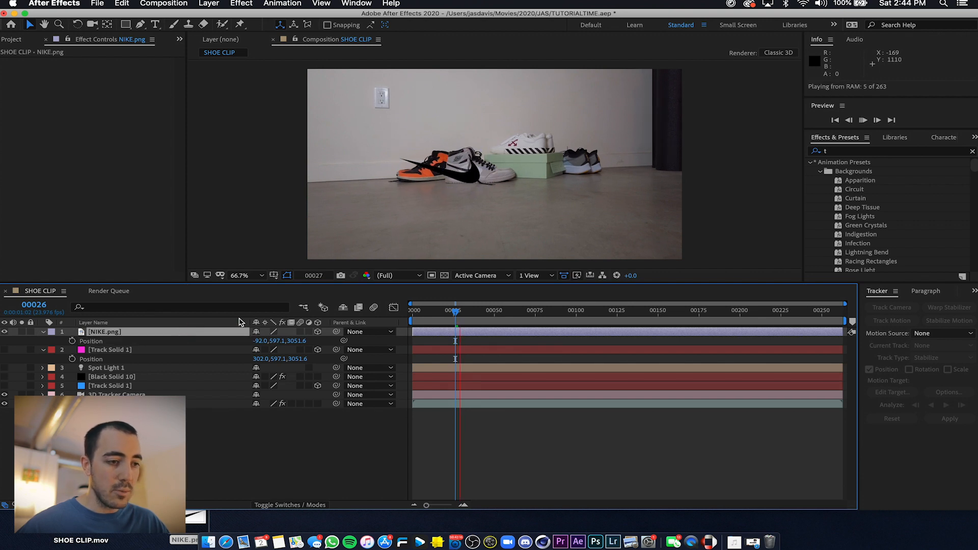
pyautogui.moveTo(261, 340); pyautogui.dragTo(396, 358)
# Scrub and play back the composition to check how the repositioned logo follows the shoes
pyautogui.press('space')
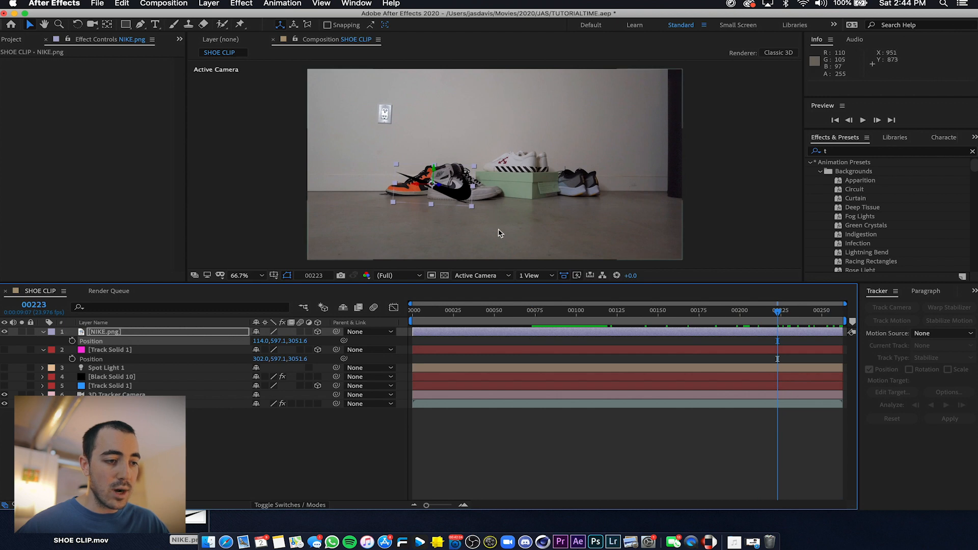
pyautogui.moveTo(439, 311); pyautogui.dragTo(415, 314)
pyautogui.press('space')
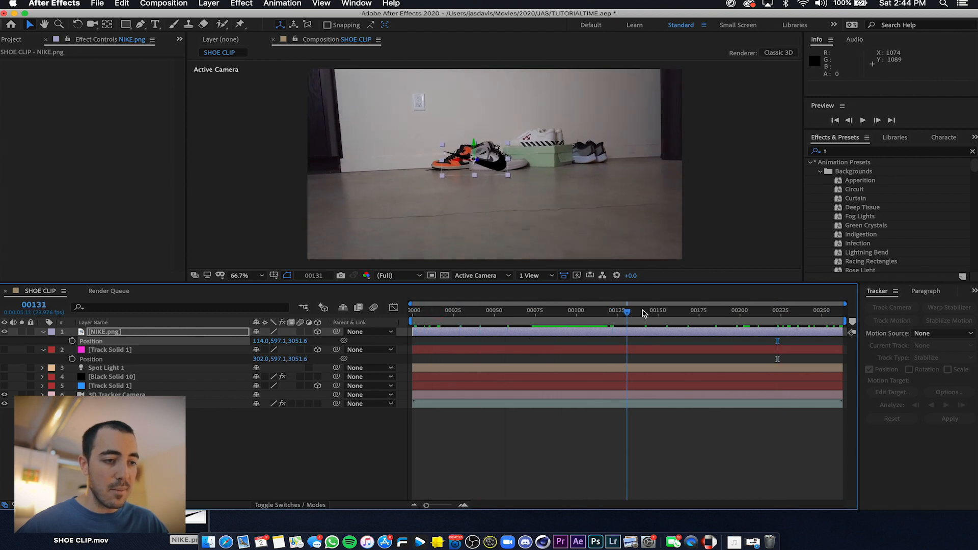
pyautogui.press('space')
pyautogui.press('space')
pyautogui.press('space')
# Set the blending mode of NIKE.png to Overlay and preview the blended logo
pyautogui.click(147, 334)
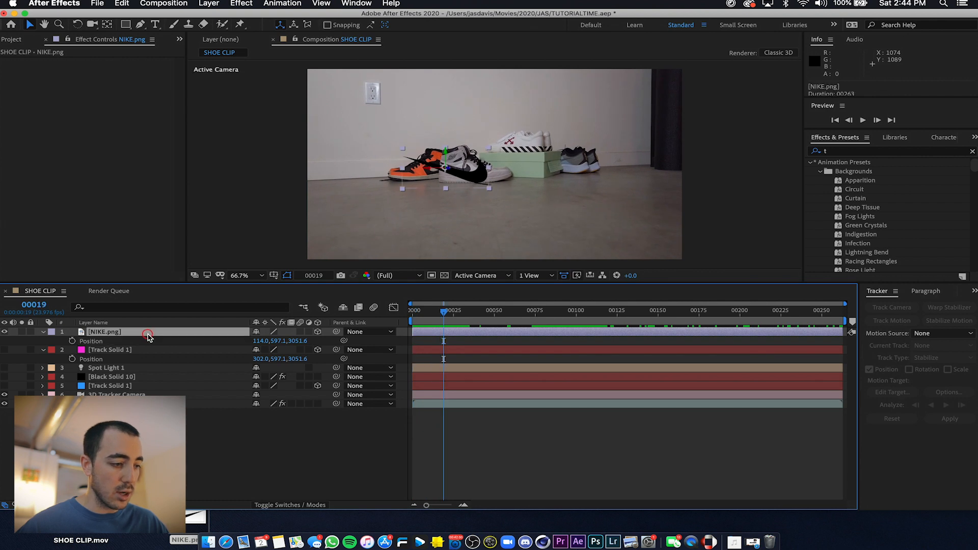
pyautogui.rightClick(140, 334)
pyautogui.moveTo(242, 382)
pyautogui.click(319, 285)
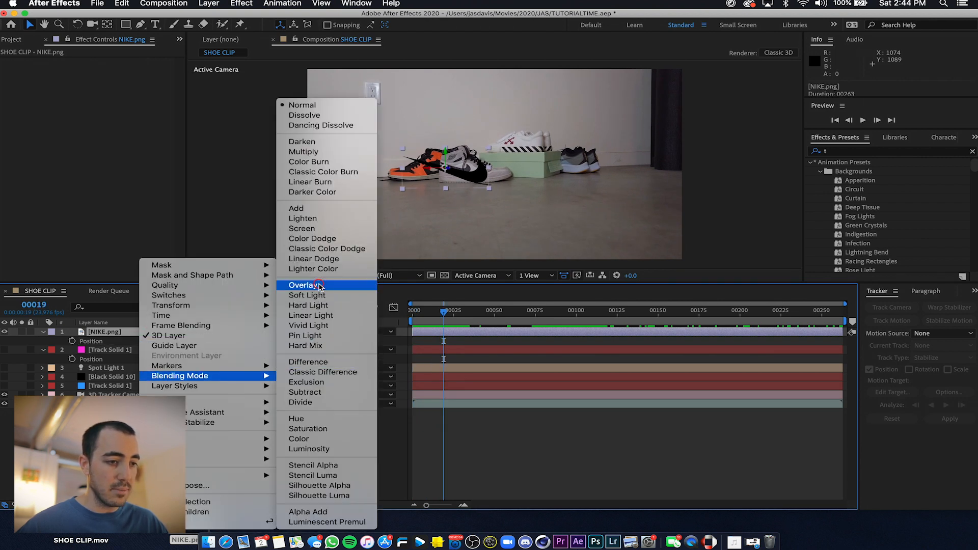
pyautogui.press('space')
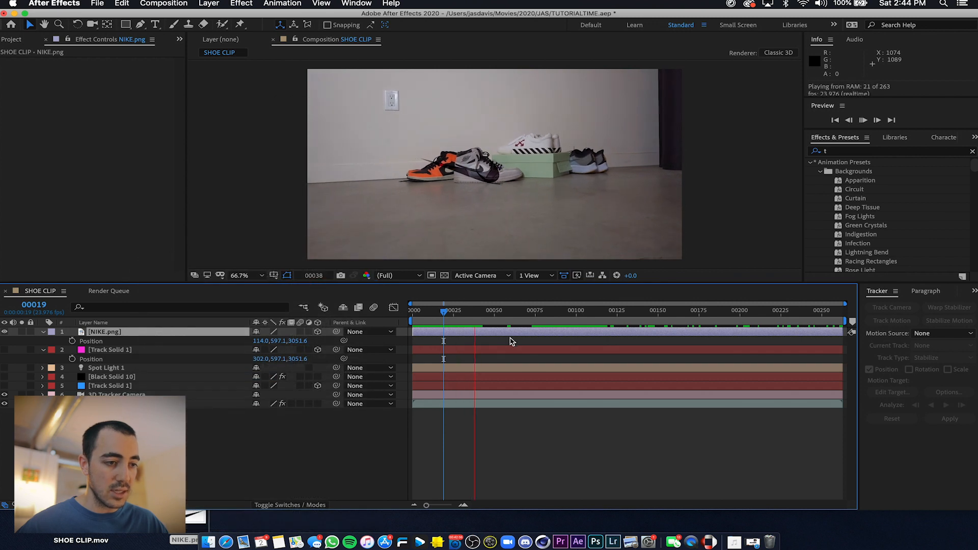
pyautogui.moveTo(479, 312); pyautogui.dragTo(447, 331)
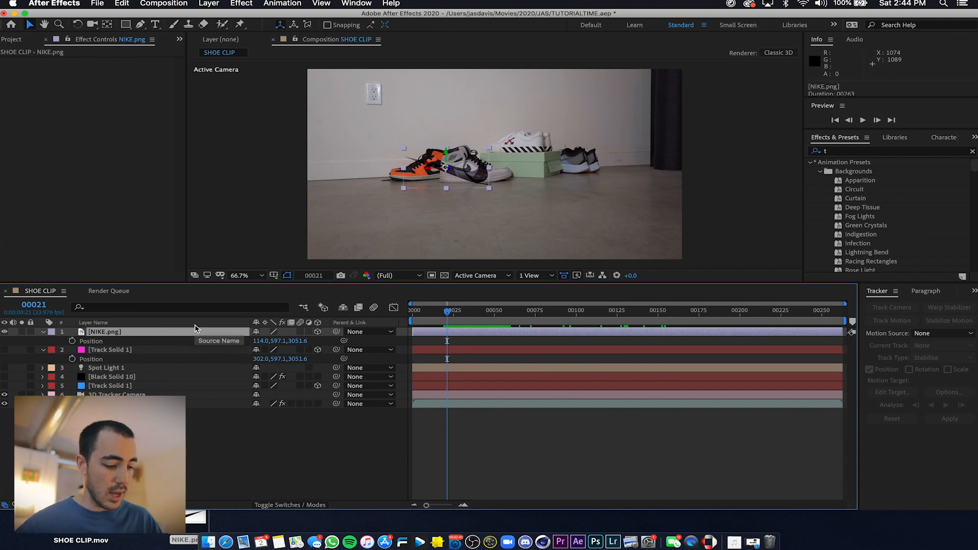
# Duplicate the NIKE.png layer, trim the copy to start at frame 21, and set its Z position to 1918.6
pyautogui.press('super+v')
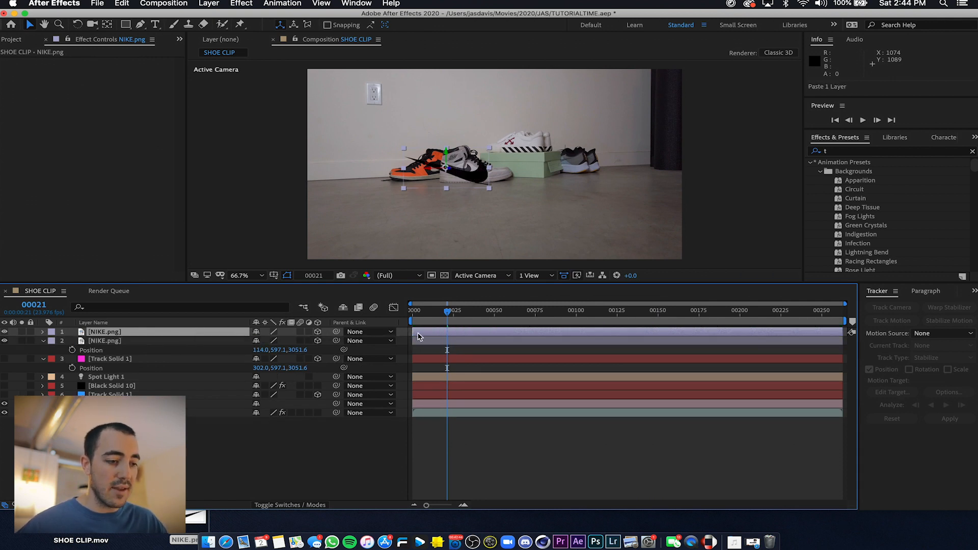
pyautogui.moveTo(415, 334); pyautogui.dragTo(432, 334)
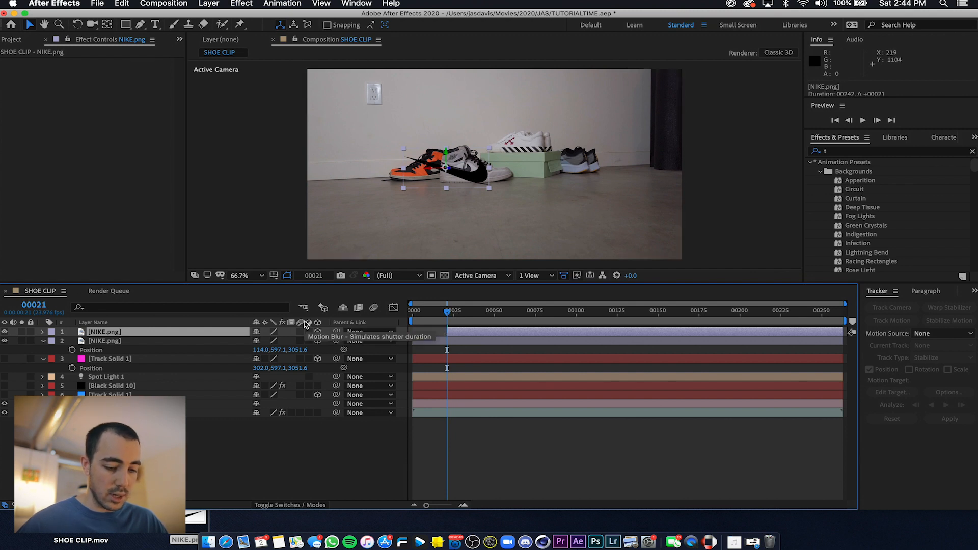
pyautogui.press('p')
pyautogui.moveTo(297, 340); pyautogui.dragTo(102, 340)
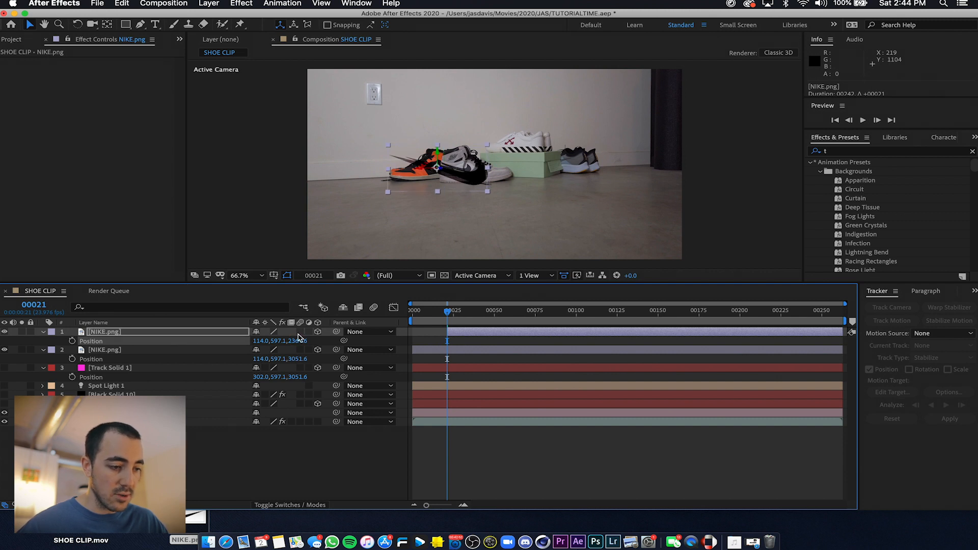
pyautogui.moveTo(293, 341); pyautogui.dragTo(56, 357)
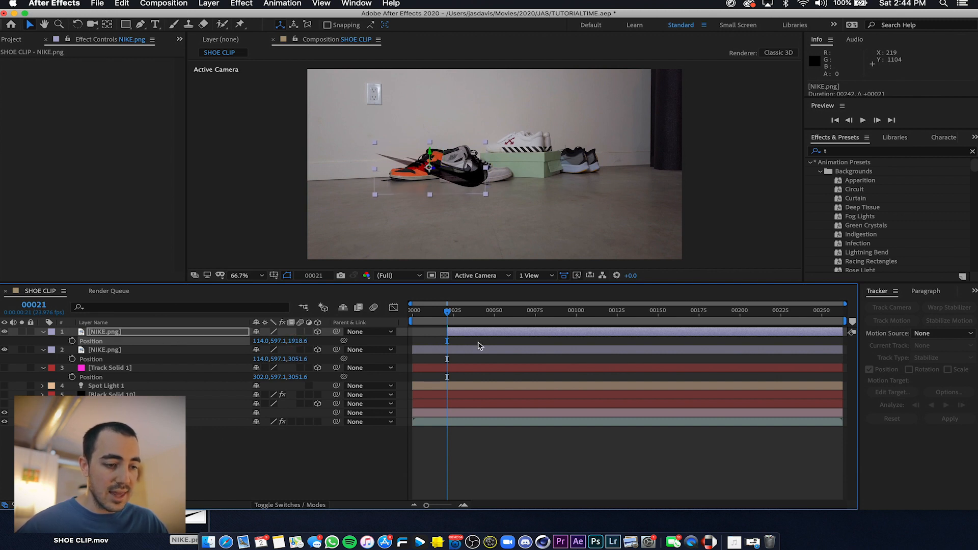
# Play the composition from frame 0 to check the second logo's entrance
pyautogui.moveTo(447, 311); pyautogui.dragTo(412, 311)
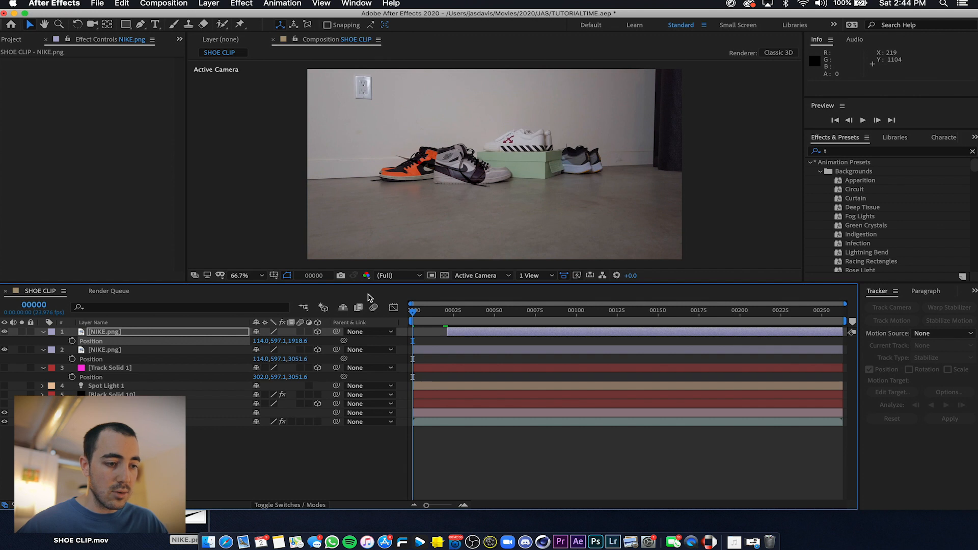
pyautogui.press('space')
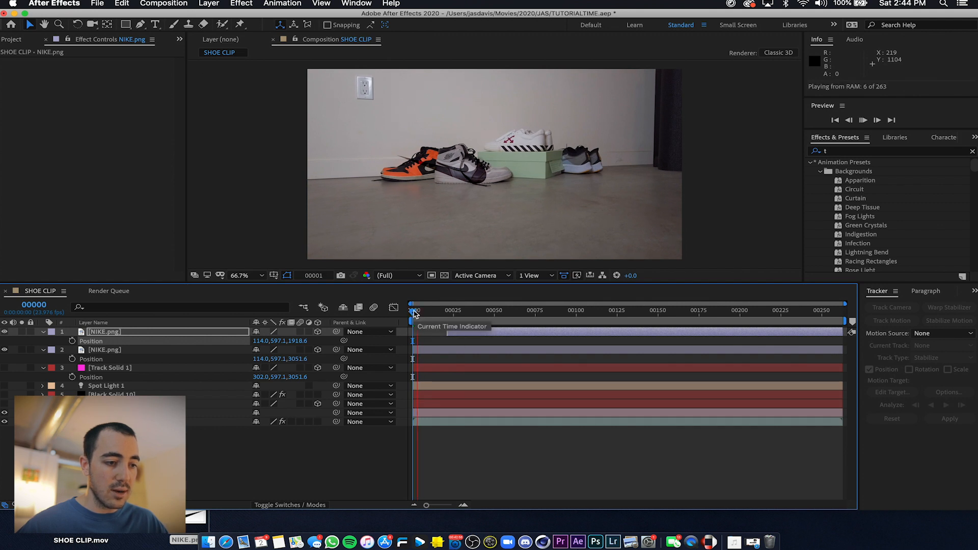
pyautogui.press('space')
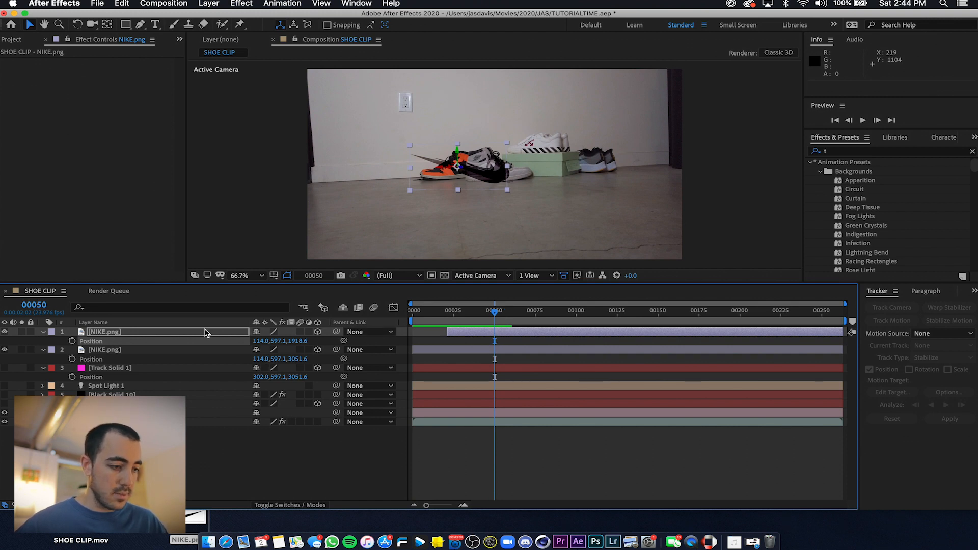
# Duplicate the trimmed NIKE.png layer, trim the new copy's start by another 21 frames, and set its Z position to 1008.6
pyautogui.press('cmd+v')
pyautogui.moveTo(449, 332); pyautogui.dragTo(491, 310)
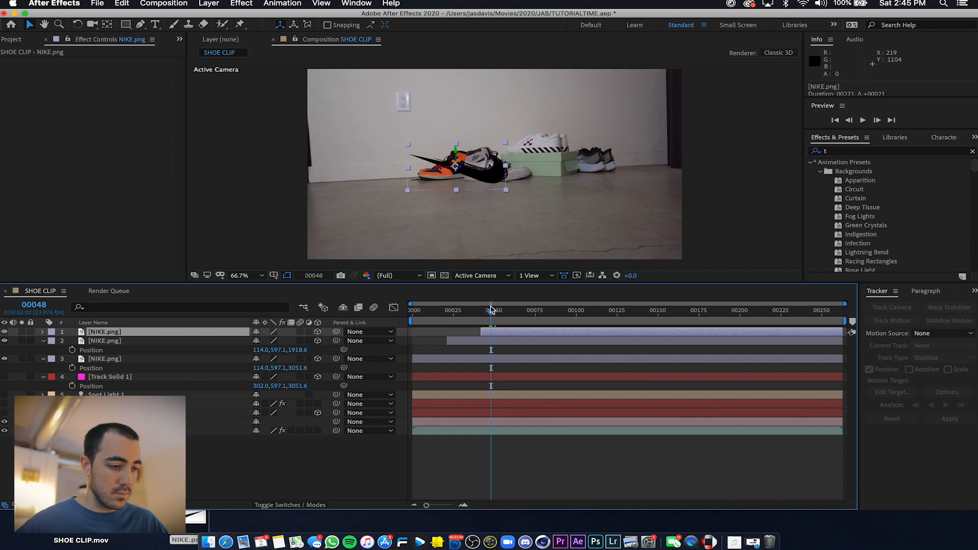
pyautogui.press('p')
pyautogui.moveTo(302, 345)
pyautogui.mouseDown()
pyautogui.moveTo(267, 346)
pyautogui.moveTo(306, 353)
pyautogui.mouseUp()
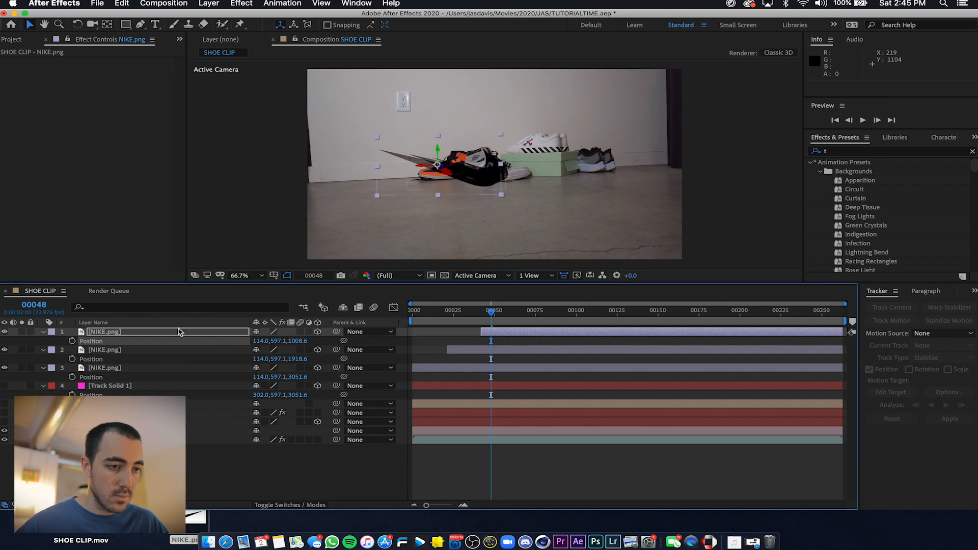
# Play and scrub the composition to review the three staggered logos
pyautogui.press('space')
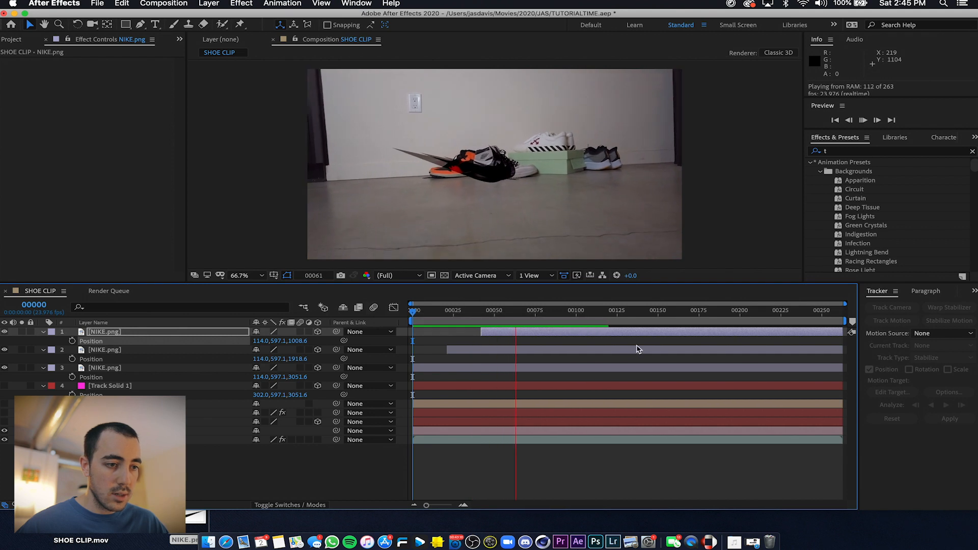
pyautogui.press('space')
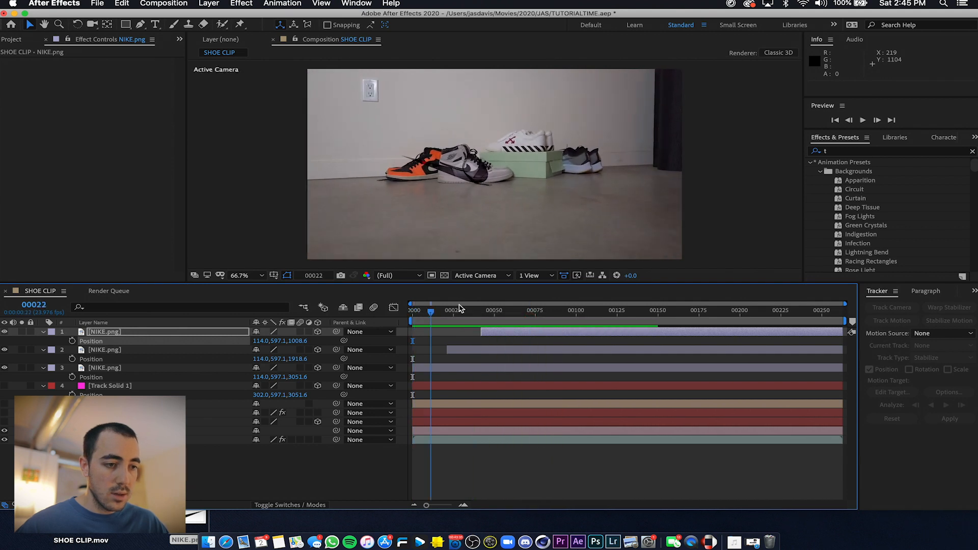
pyautogui.moveTo(609, 285); pyautogui.dragTo(763, 280)
pyautogui.press('space')
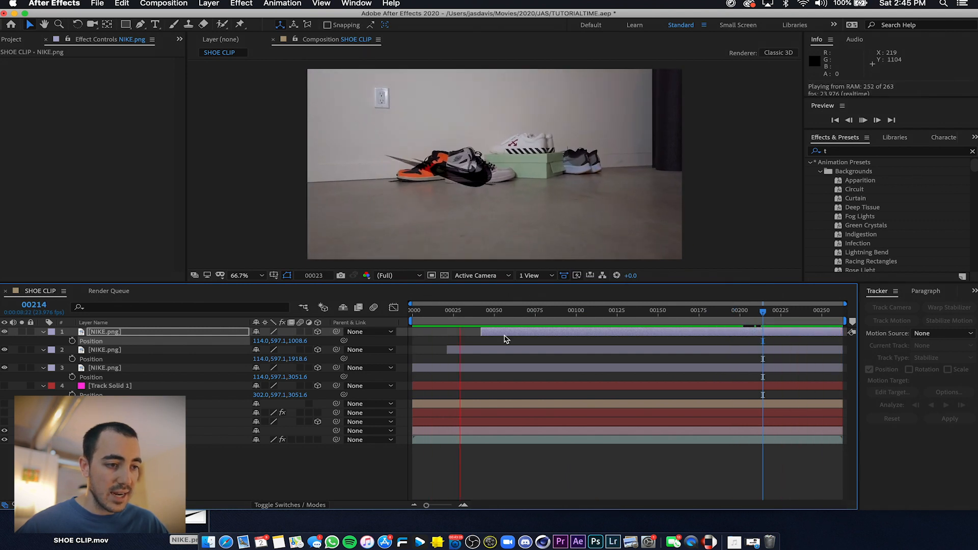
pyautogui.press('space')
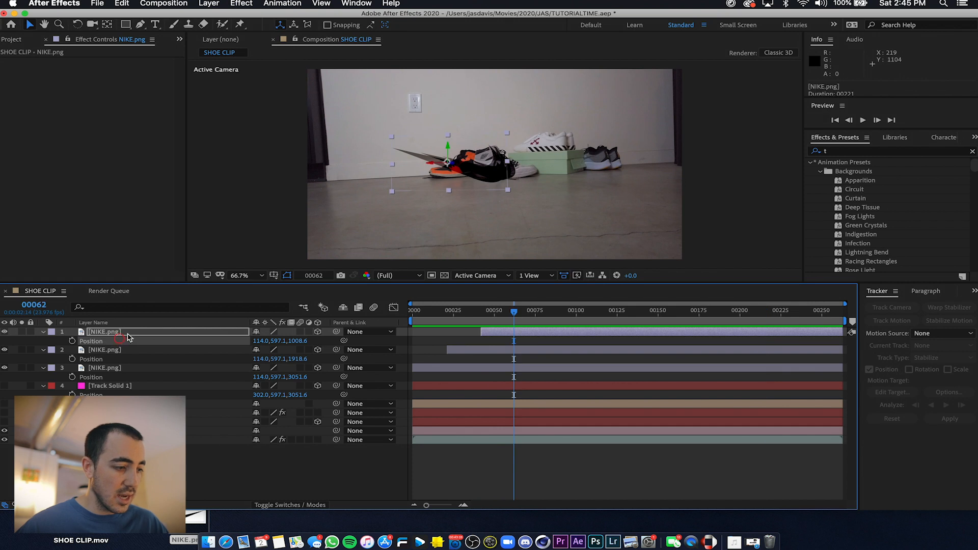
# Add a 100% opacity keyframe at frame 0 to the untrimmed, full-length NIKE.png layer
pyautogui.click(139, 331)
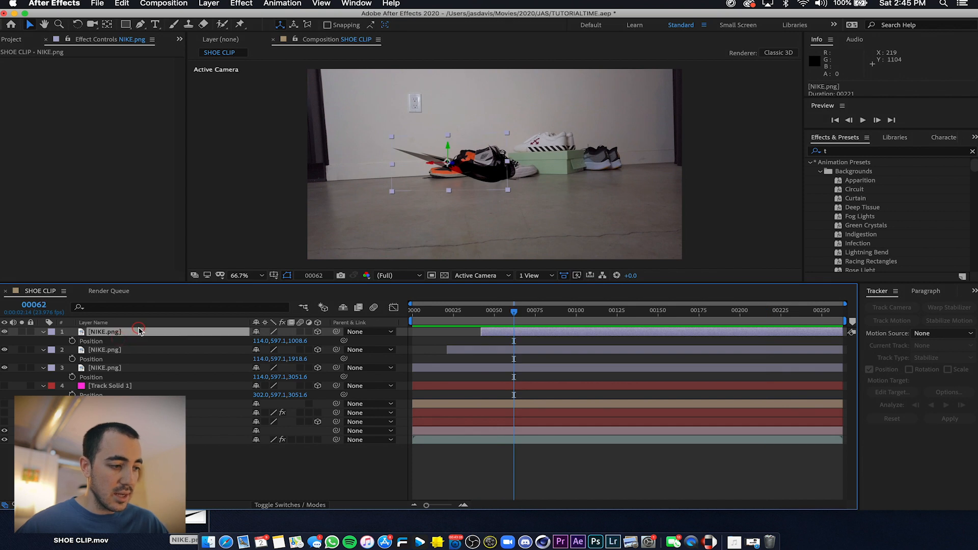
pyautogui.click(455, 371)
pyautogui.press('Home')
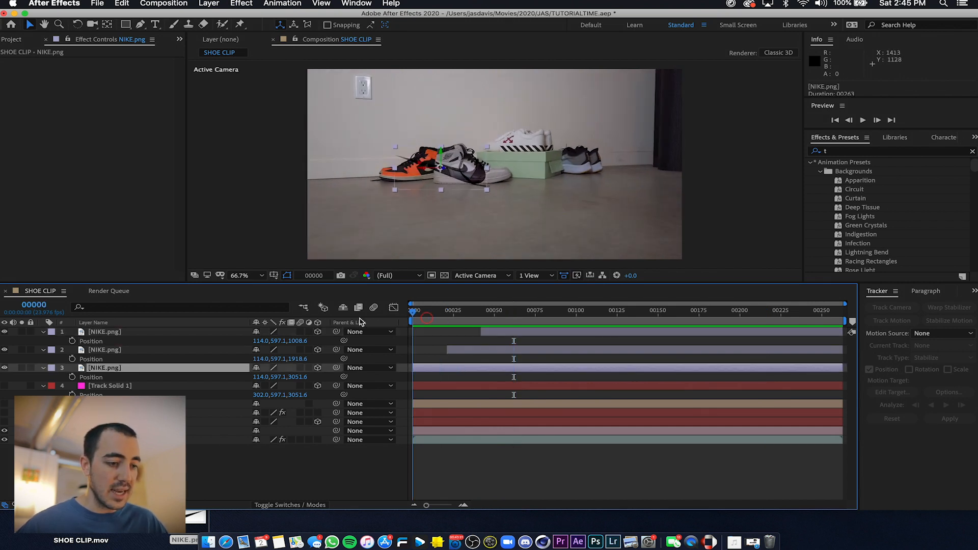
pyautogui.press('t')
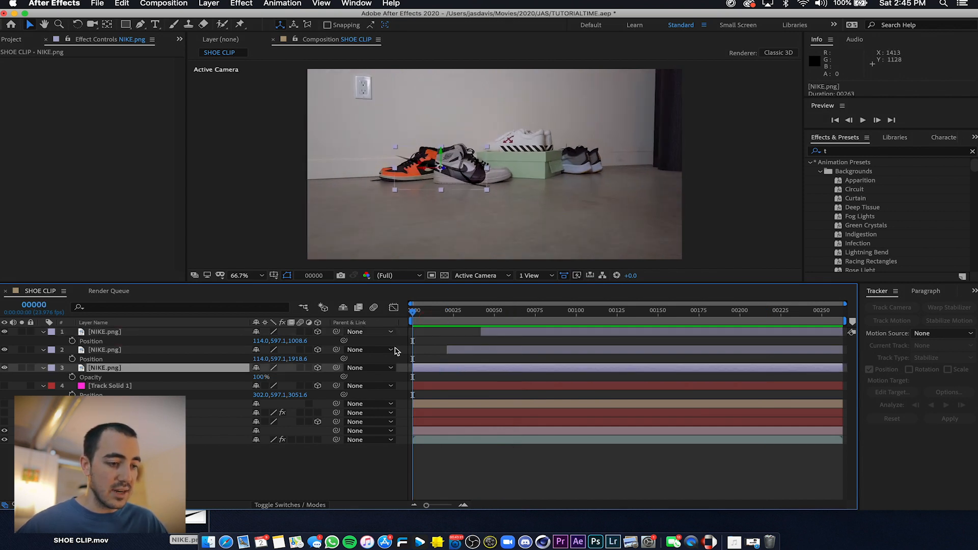
pyautogui.click(72, 377)
# Keyframe that layer's opacity to 25% at frame 1 and back to 100% at frame 2
pyautogui.press('pagedown')
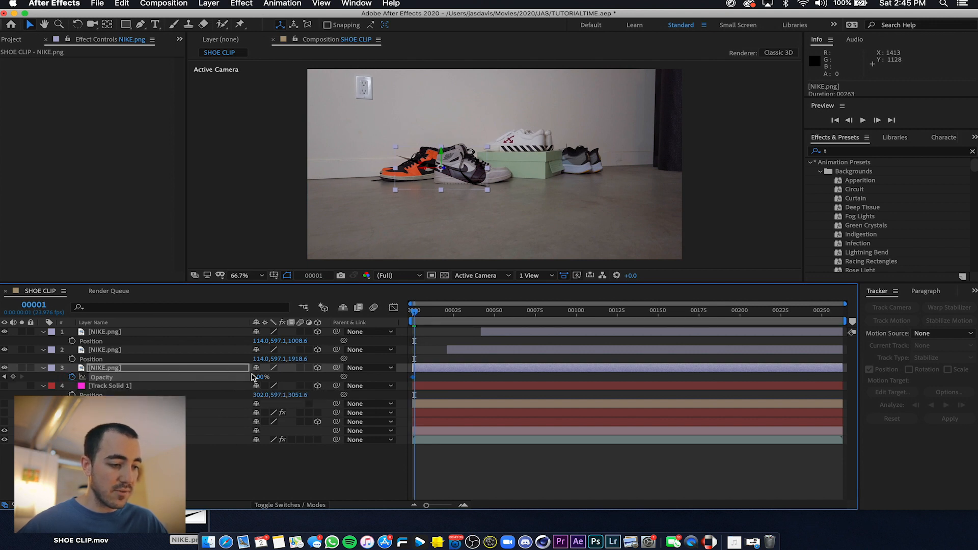
pyautogui.write('25')
pyautogui.press('Return')
pyautogui.press('pagedown')
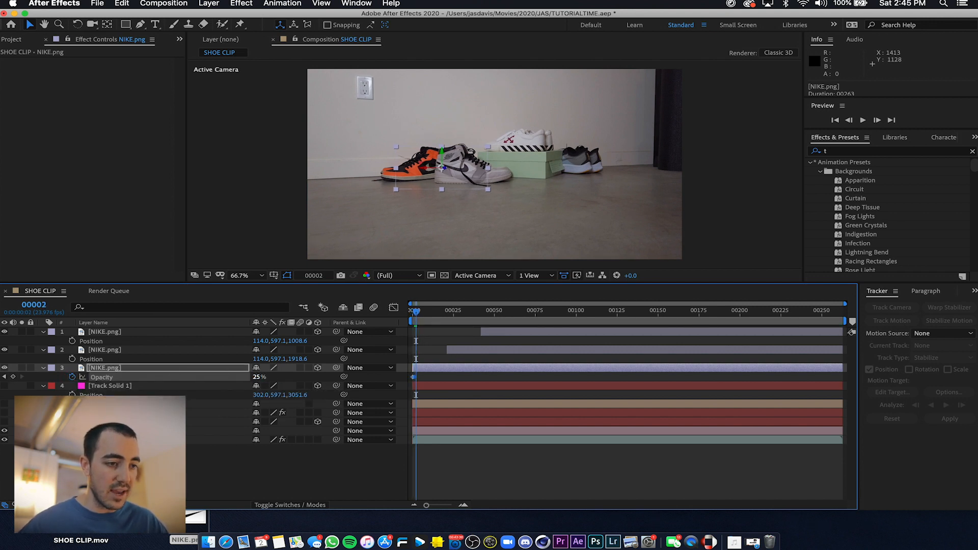
pyautogui.write('100')
pyautogui.press('Return')
pyautogui.press('pagedown')
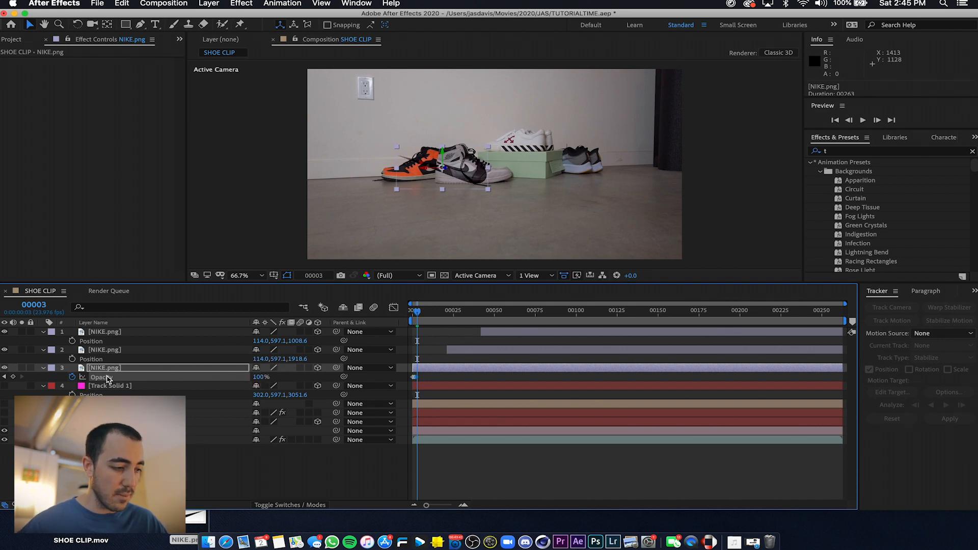
# Add a loopOut() expression to the opacity of the full-length NIKE.png layer so the flicker repeats
pyautogui.keyDown('alt'); pyautogui.click(71, 377); pyautogui.keyUp('alt')
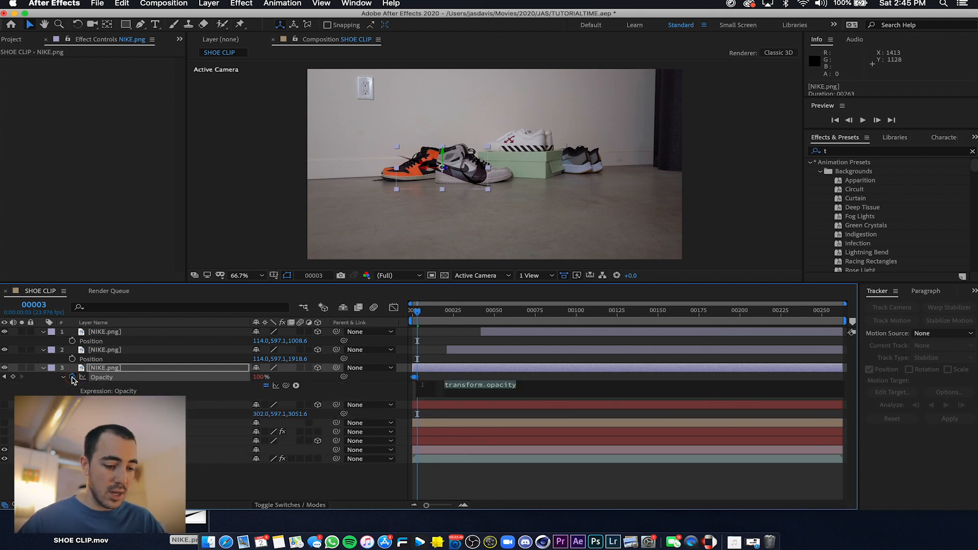
pyautogui.write('loop')
pyautogui.press('Down')
pyautogui.press('Down')
pyautogui.press('Return')
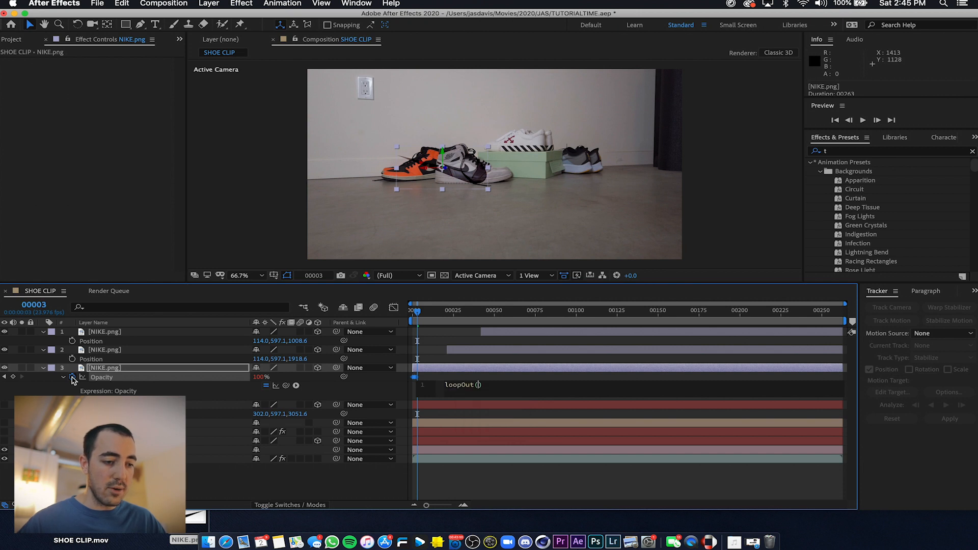
pyautogui.click(524, 382)
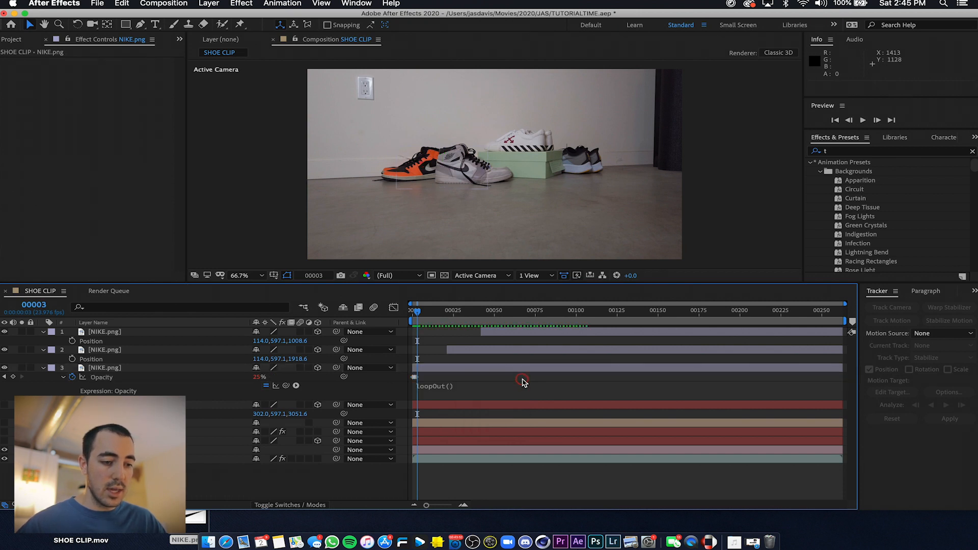
# Play and scrub the composition to review the flickering opacity on the full-length NIKE.png logo
pyautogui.press('space')
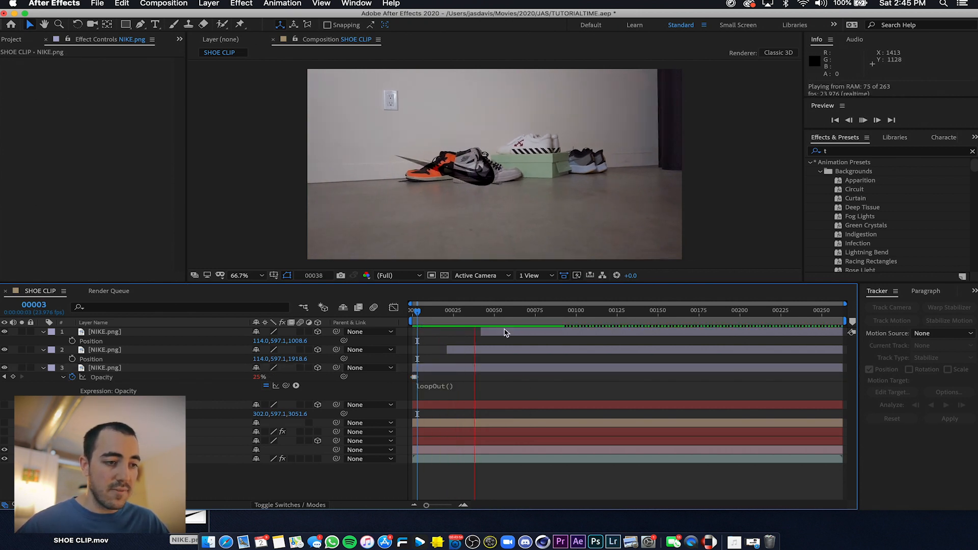
pyautogui.click(582, 311)
pyautogui.click(780, 307)
pyautogui.press('space')
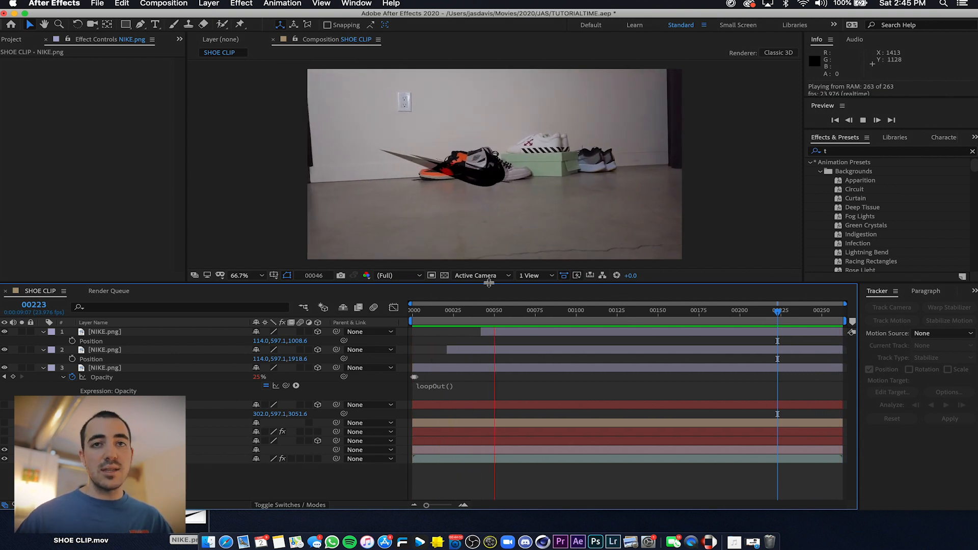
pyautogui.press('space')
# Create a track solid from SHOE CLIP.mov's 3D Camera Tracker points on the near end of the green shoebox
pyautogui.click(43, 334)
pyautogui.click(43, 341)
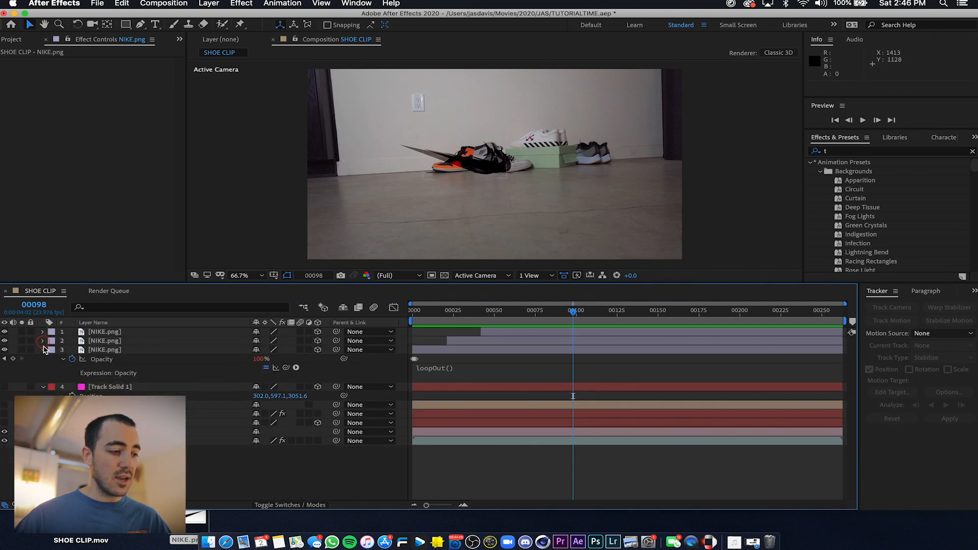
pyautogui.click(44, 351)
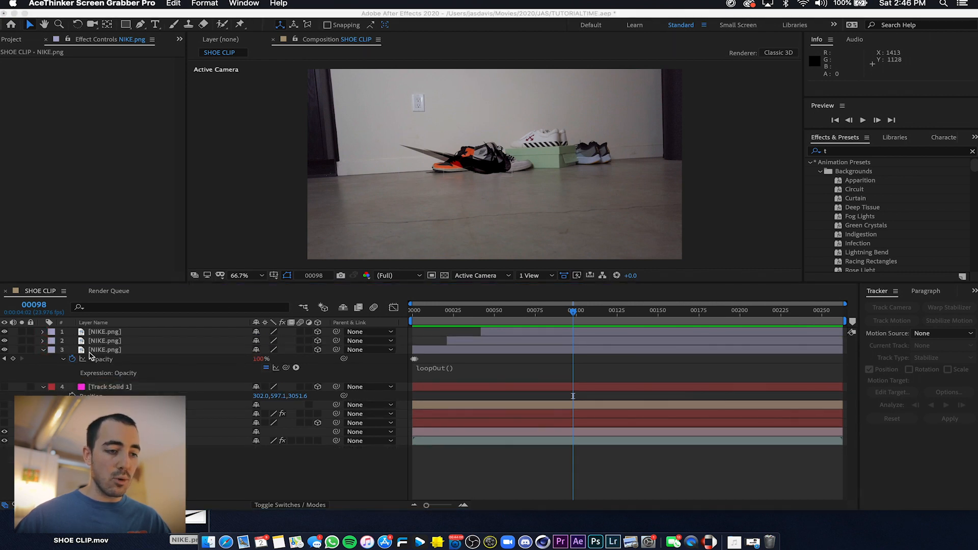
pyautogui.click(573, 396)
pyautogui.click(204, 423)
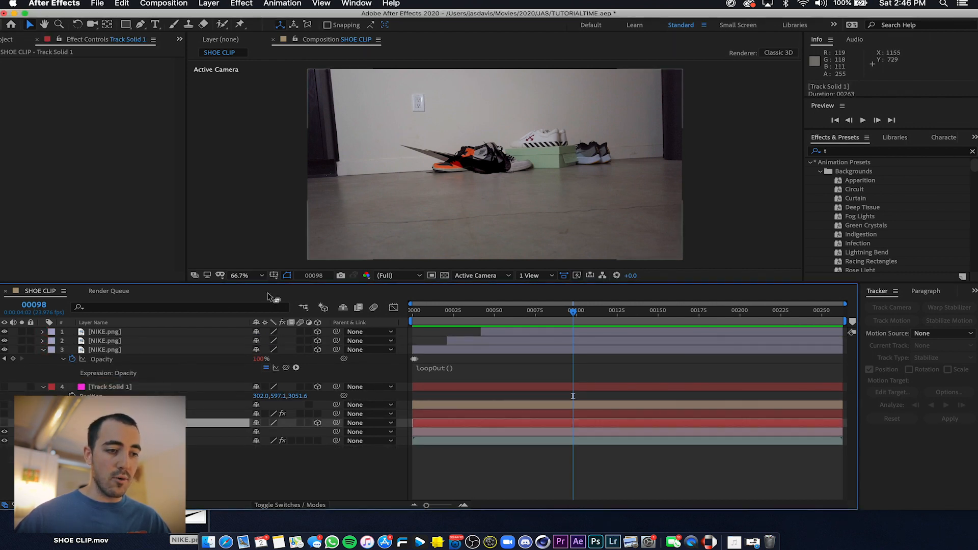
pyautogui.click(204, 432)
pyautogui.click(132, 441)
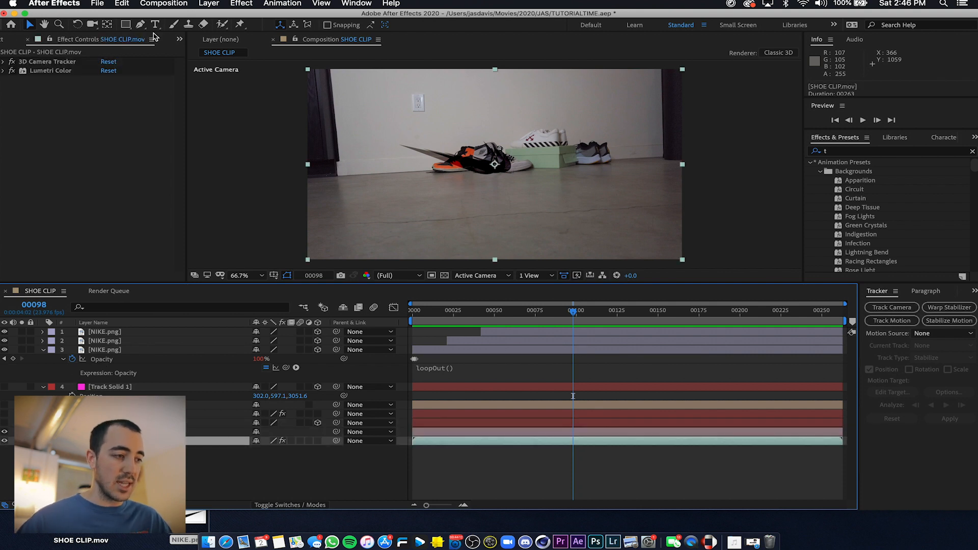
pyautogui.click(71, 61)
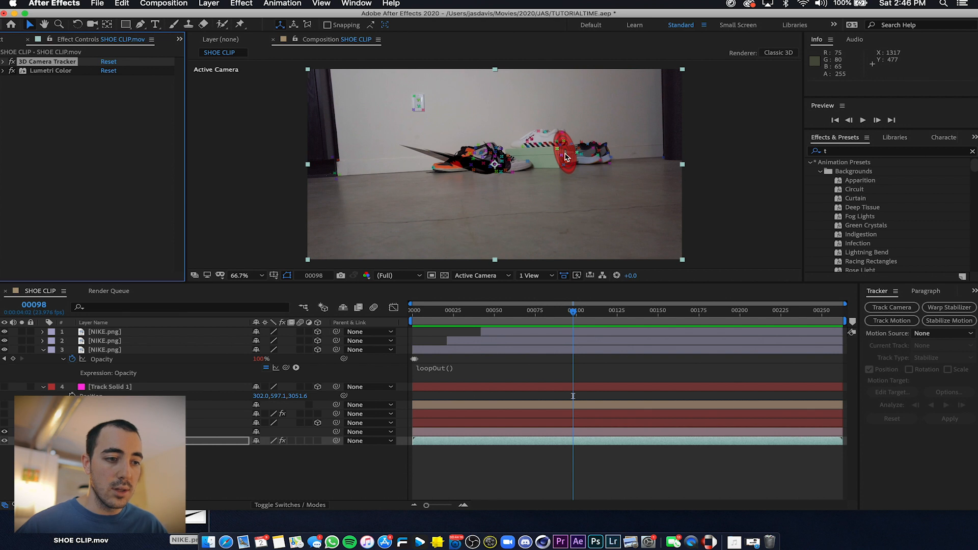
pyautogui.rightClick(566, 155)
pyautogui.click(590, 175)
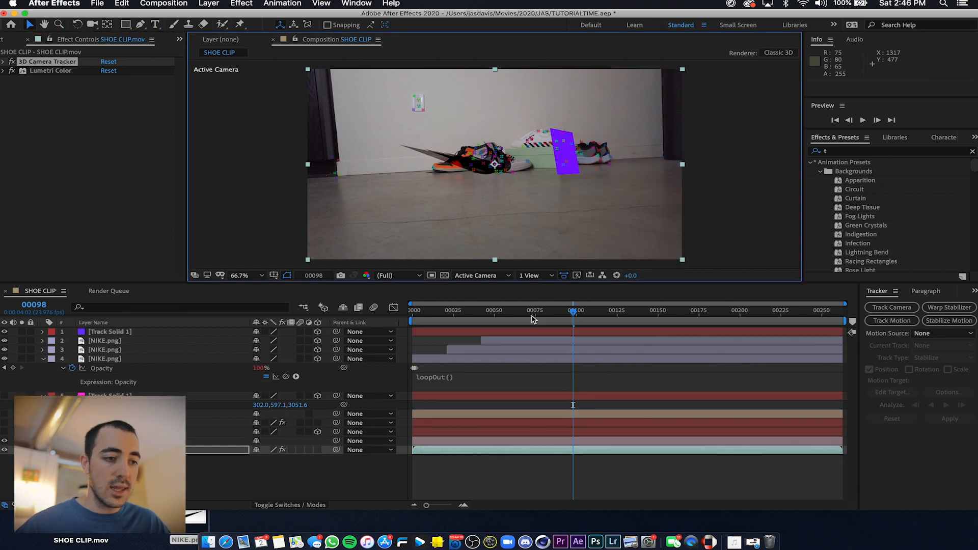
# Pre-compose the new purple track solid, leaving all attributes in SHOE CLIP
pyautogui.moveTo(573, 311); pyautogui.dragTo(831, 312)
pyautogui.click(117, 334)
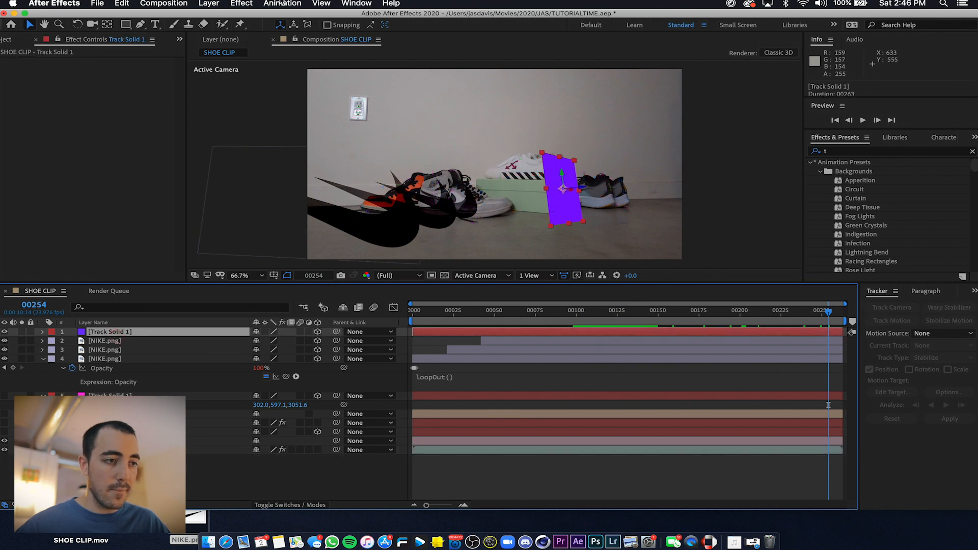
pyautogui.rightClick(132, 336)
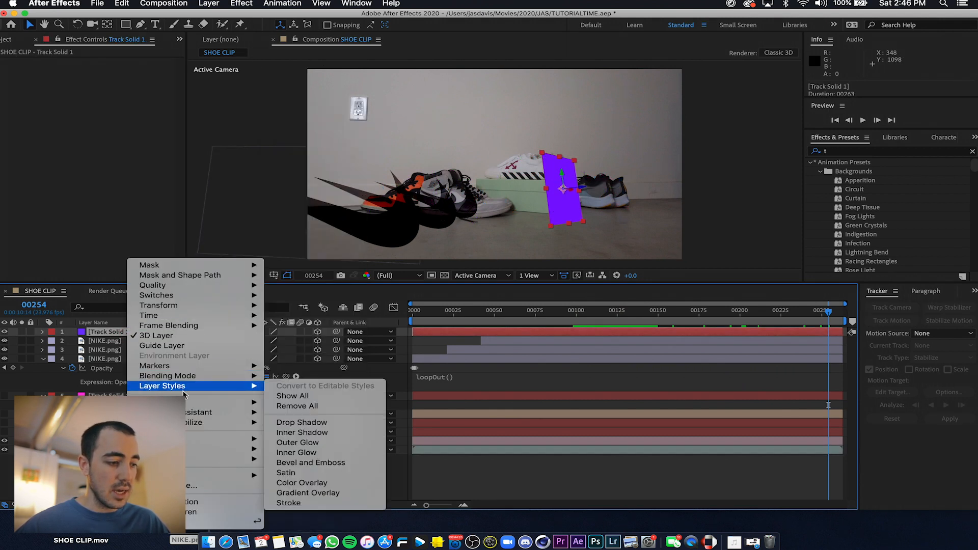
pyautogui.click(204, 486)
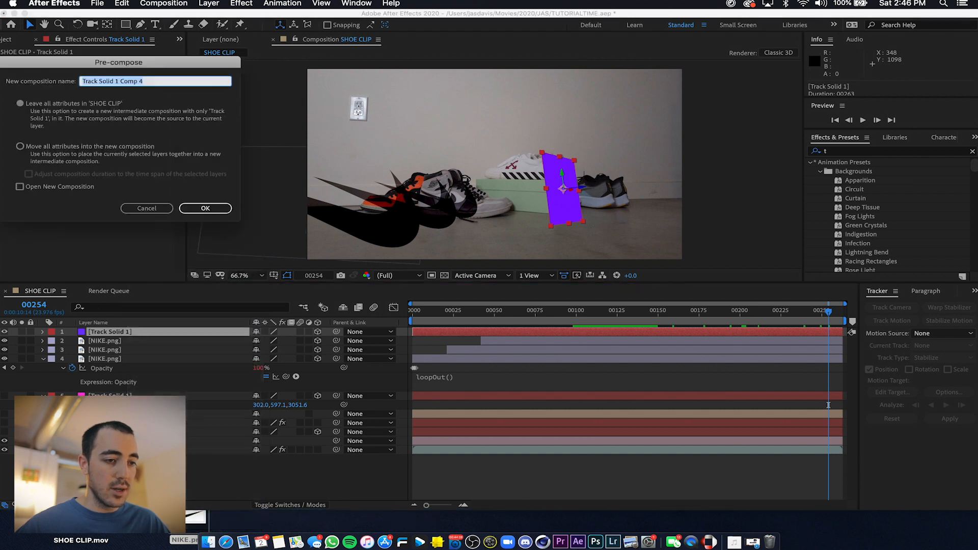
pyautogui.press('Return')
# Add a shape layer inside Track Solid 1 Comp 4 and draw a white 13 px rectangle outline within the solid's edges
pyautogui.doubleClick(123, 341)
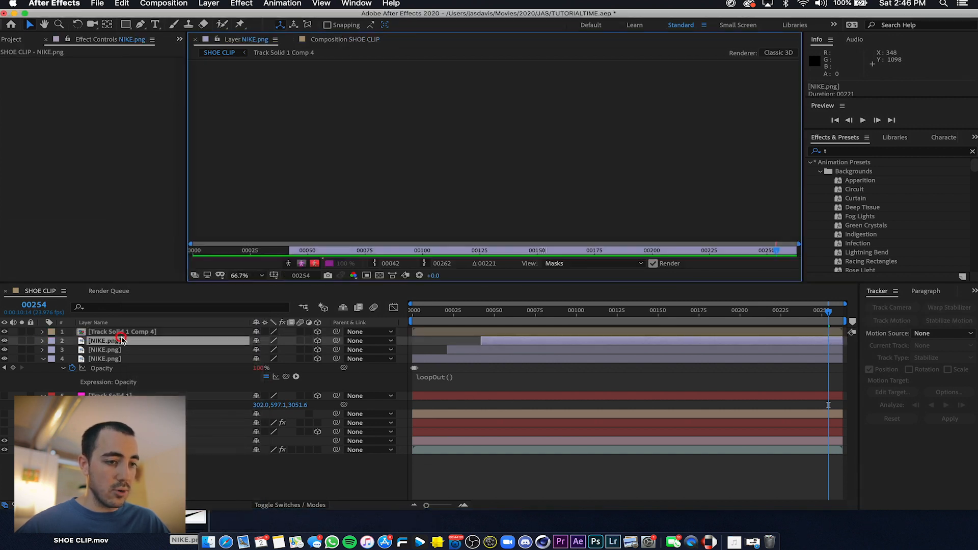
pyautogui.doubleClick(127, 333)
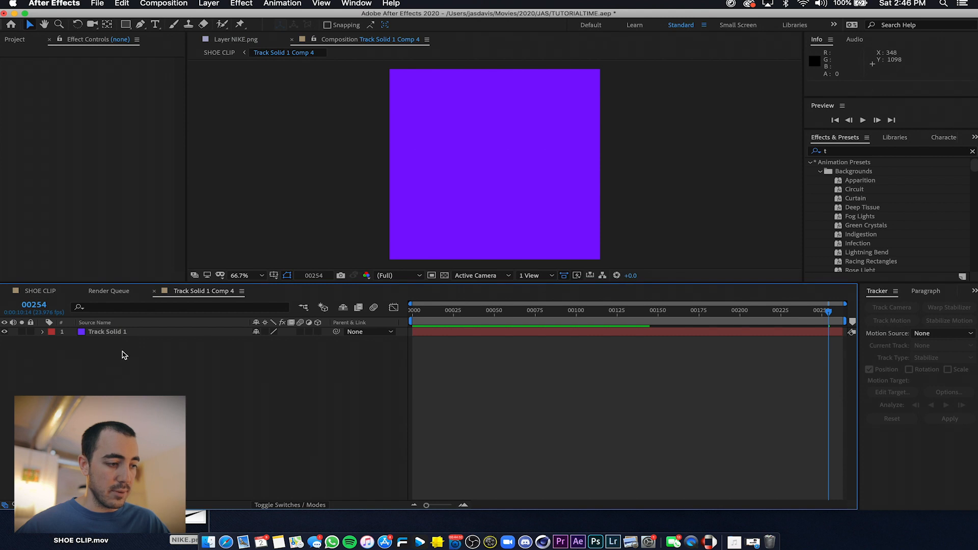
pyautogui.rightClick(139, 375)
pyautogui.moveTo(184, 386)
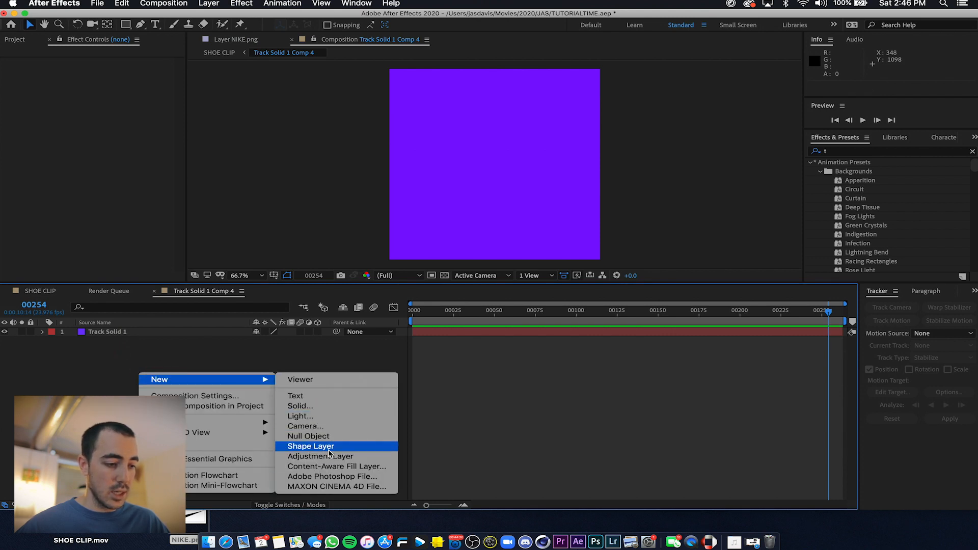
pyautogui.click(313, 445)
pyautogui.moveTo(423, 99); pyautogui.dragTo(572, 235)
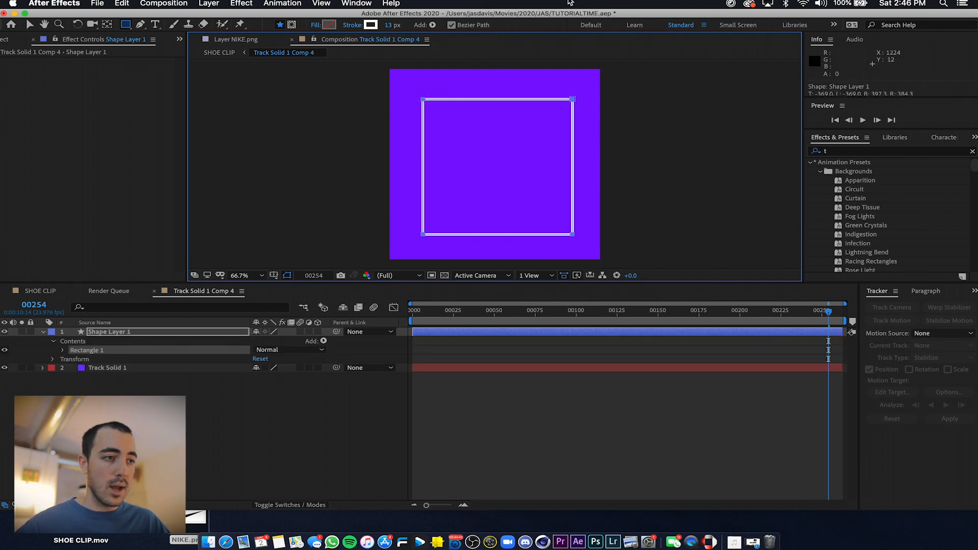
# Show the Align options and center the rectangle outline horizontally and vertically in the composition
pyautogui.click(392, 3)
pyautogui.write('align')
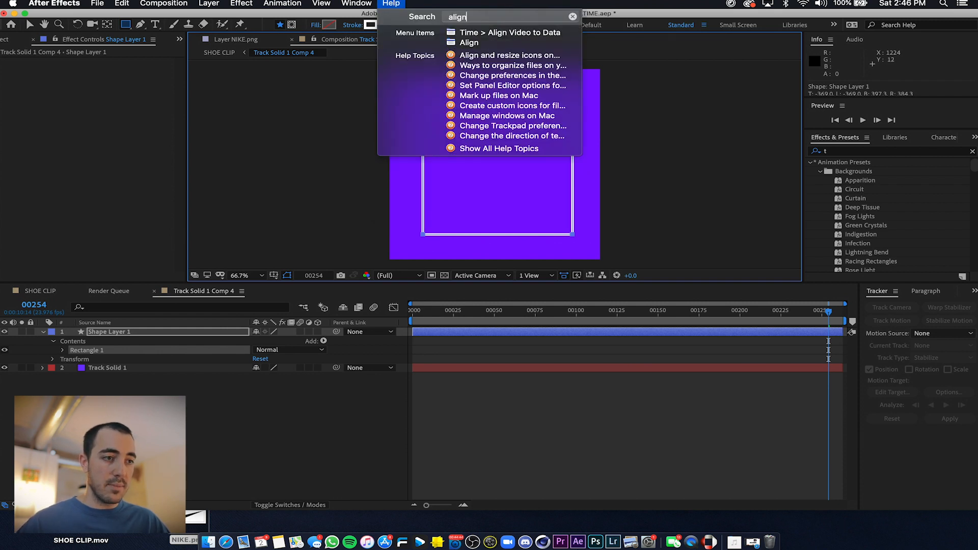
pyautogui.press('Down')
pyautogui.press('Down')
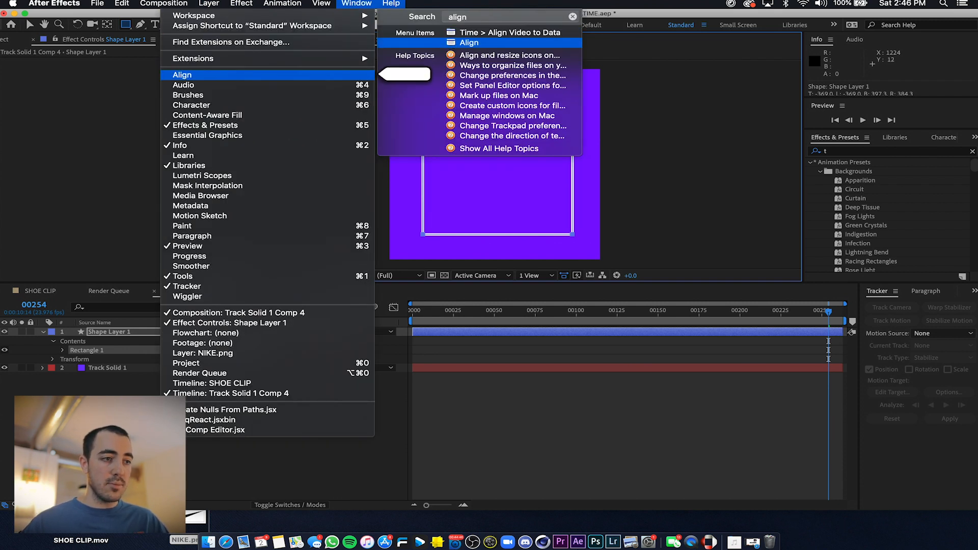
pyautogui.press('Return')
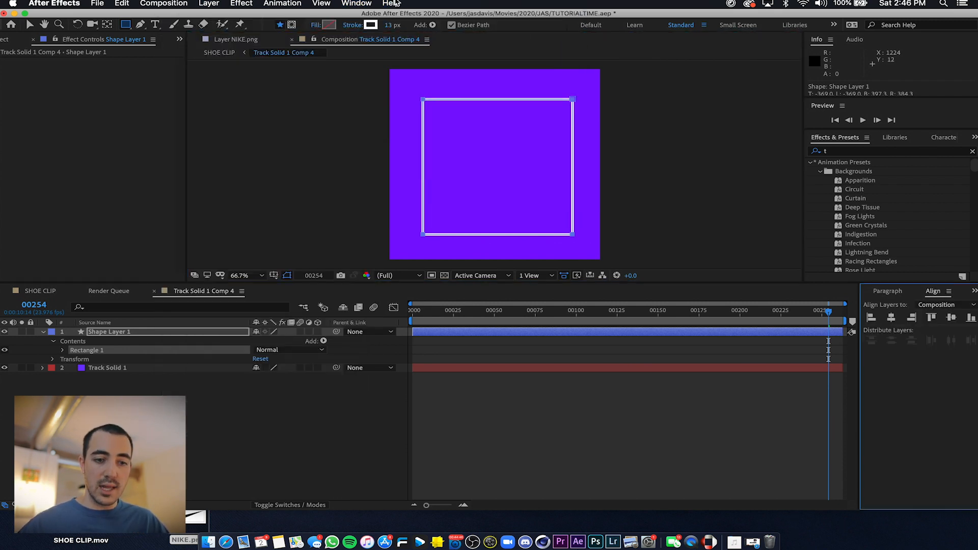
pyautogui.click(893, 318)
pyautogui.click(952, 318)
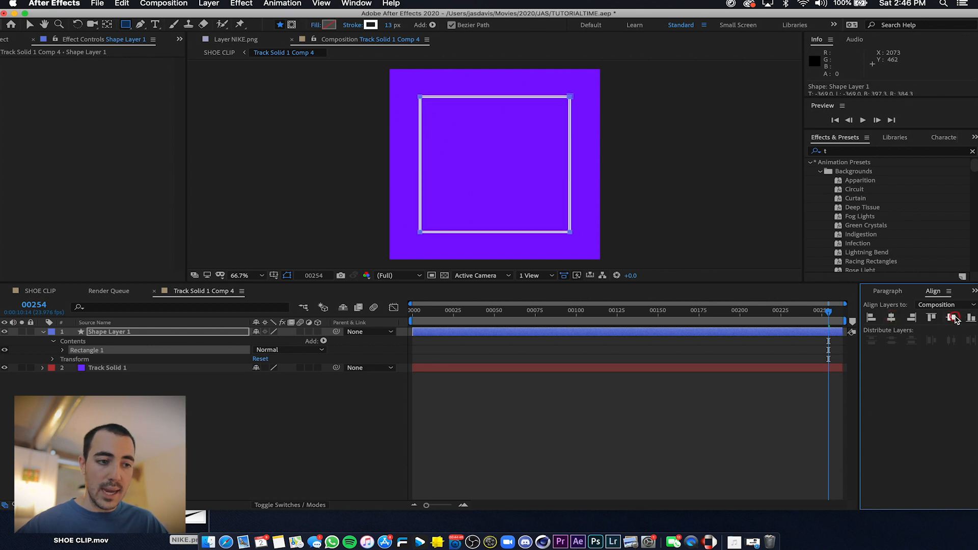
# Hide the purple solid inside Track Solid 1 Comp 4 and preview the remaining outline in SHOE CLIP
pyautogui.click(114, 293)
pyautogui.click(44, 291)
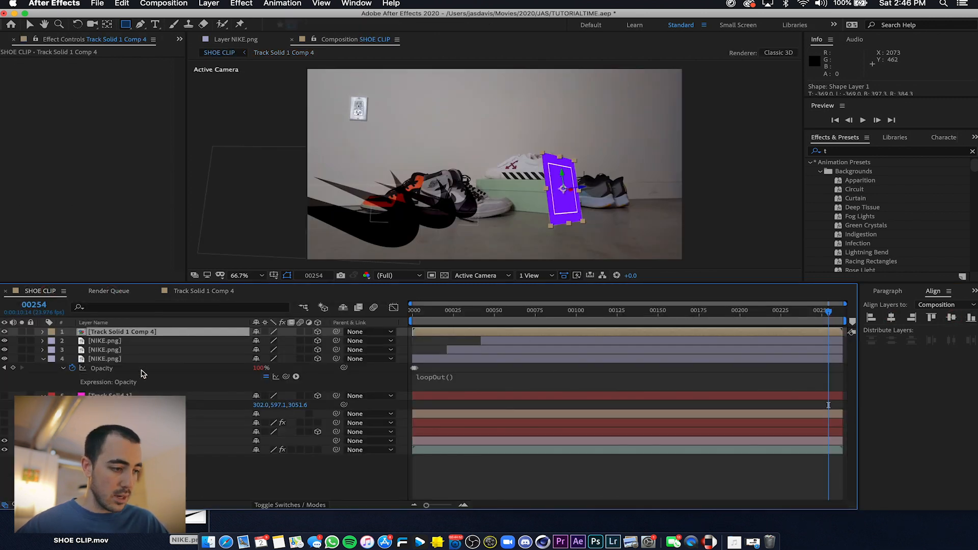
pyautogui.doubleClick(142, 334)
pyautogui.click(130, 367)
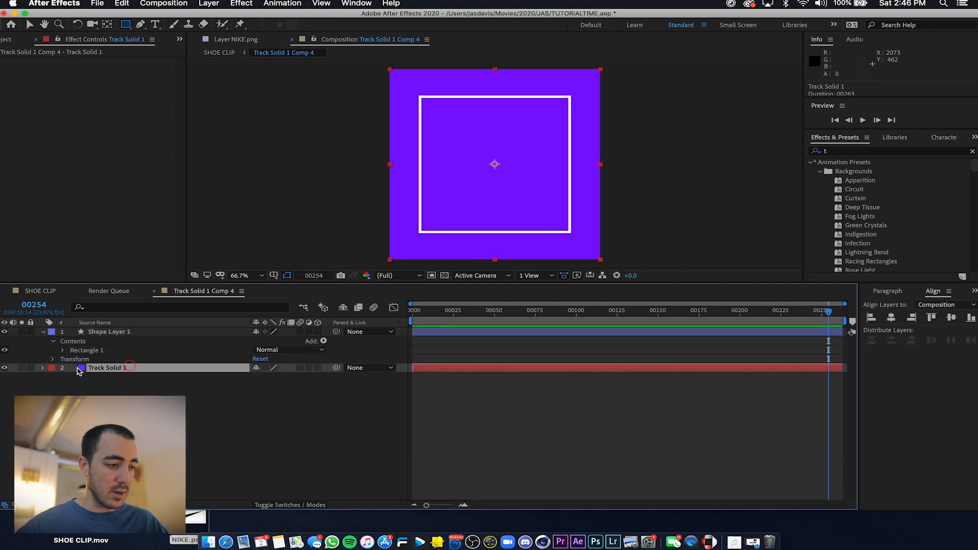
pyautogui.click(5, 368)
pyautogui.click(40, 291)
pyautogui.press('space')
pyautogui.press('space')
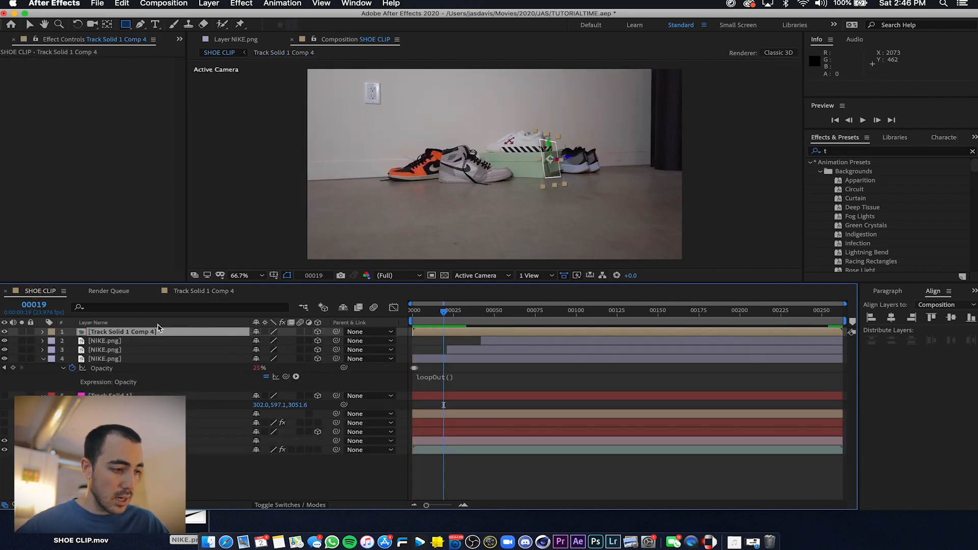
# Scale the Track Solid 1 Comp 4 layer to 64% and set its orientation to 5.1°, 312.8°, 359.4° to match the shoebox end
pyautogui.press('s')
pyautogui.moveTo(241, 341); pyautogui.dragTo(250, 342)
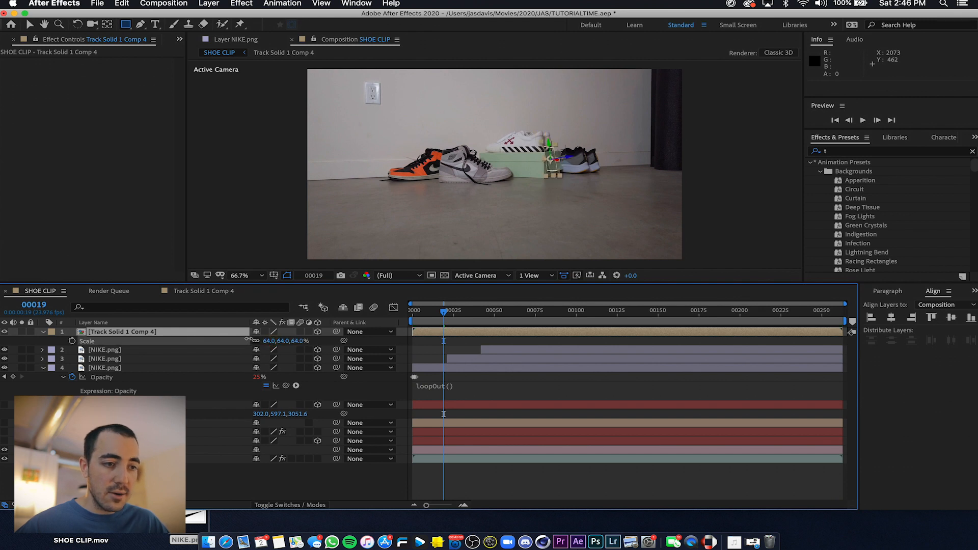
pyautogui.press('r')
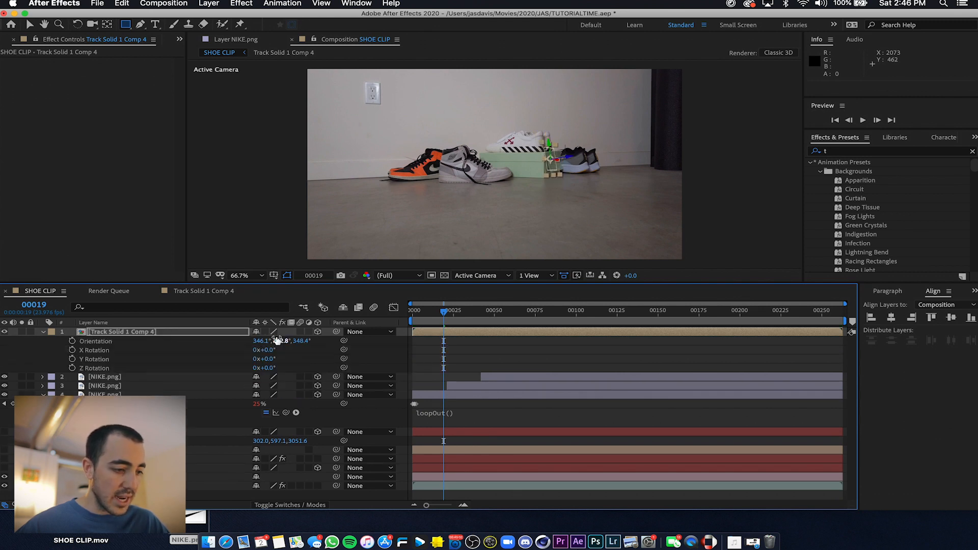
pyautogui.moveTo(284, 341)
pyautogui.mouseDown()
pyautogui.moveTo(299, 340)
pyautogui.moveTo(269, 341)
pyautogui.mouseUp()
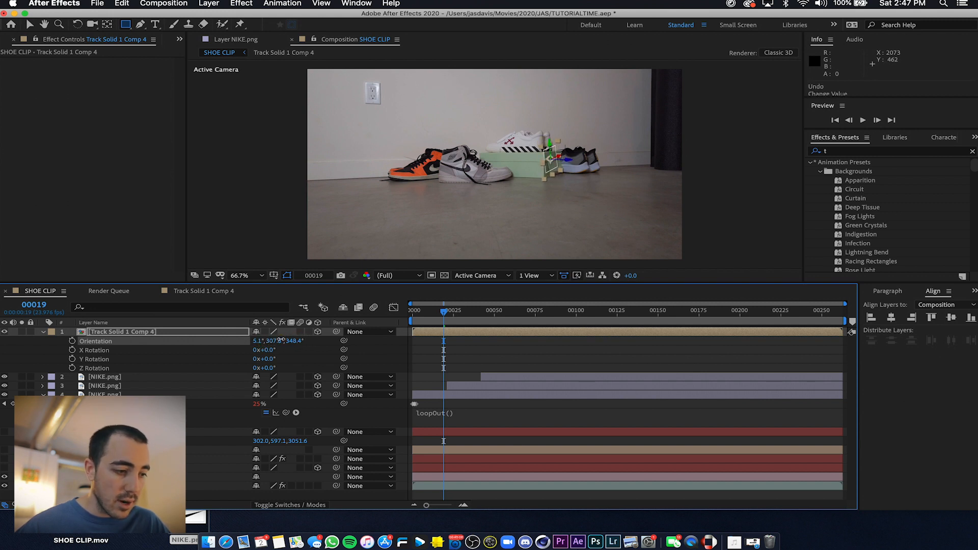
pyautogui.moveTo(291, 342); pyautogui.dragTo(296, 339)
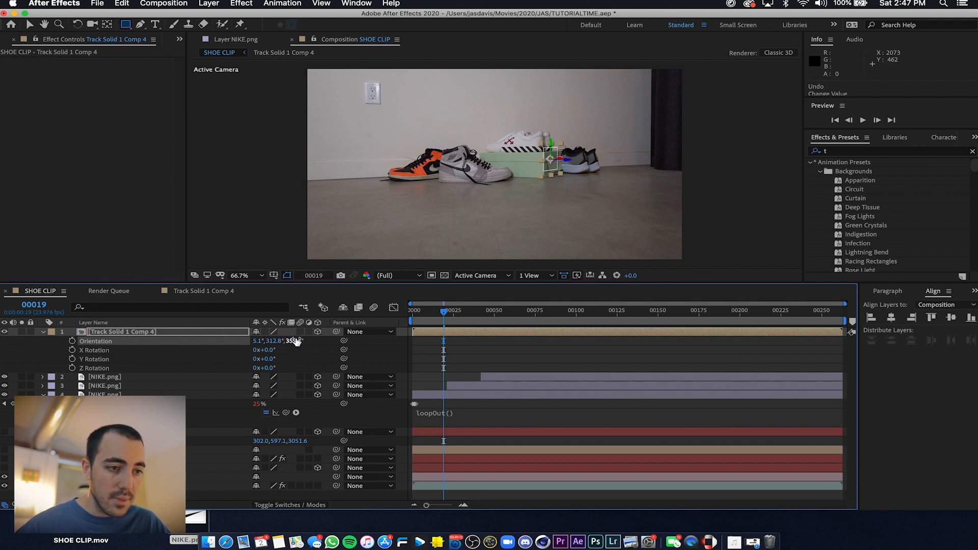
pyautogui.click(545, 353)
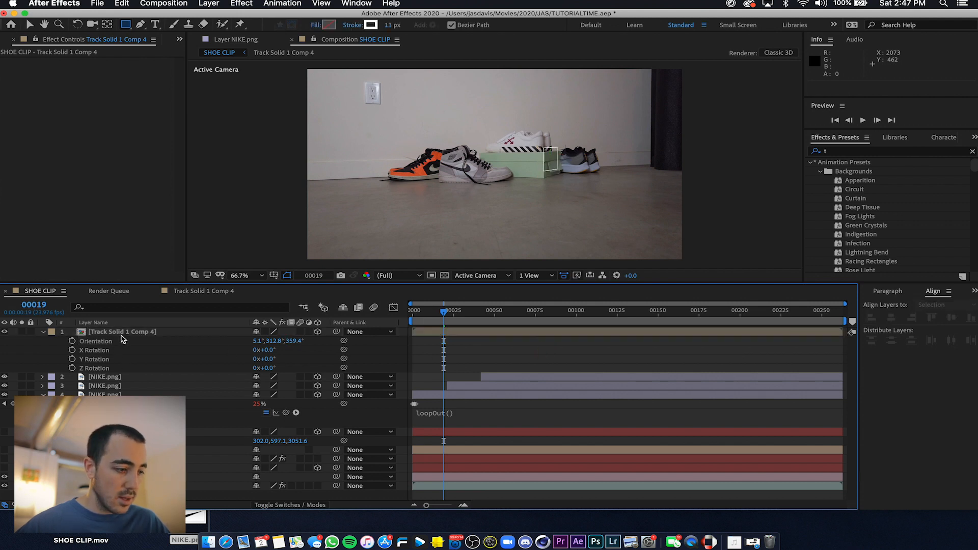
# Position the outline precomp layer at 2039.6, 553.2, 3704.3 over the shoebox end
pyautogui.click(122, 335)
pyautogui.press('p')
pyautogui.moveTo(279, 339); pyautogui.dragTo(364, 340)
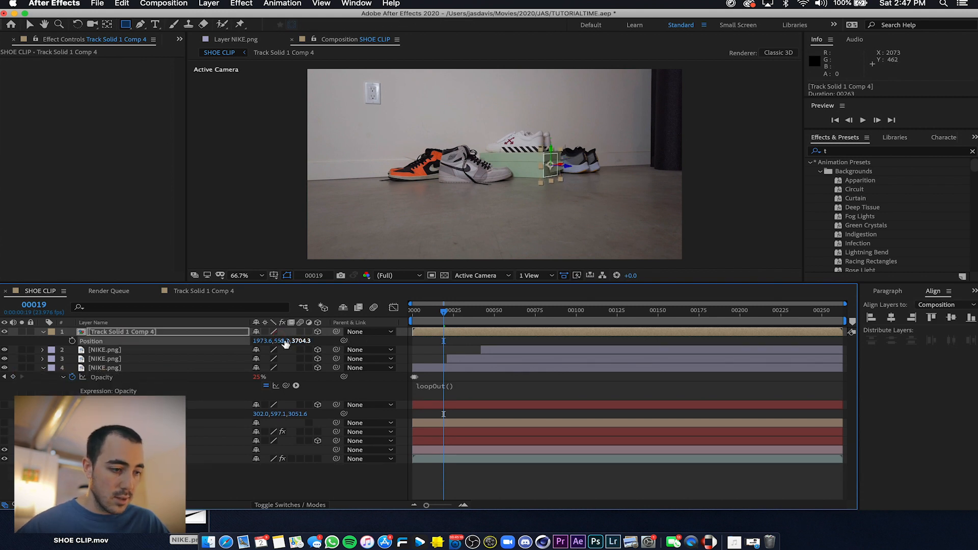
pyautogui.moveTo(263, 340); pyautogui.dragTo(298, 338)
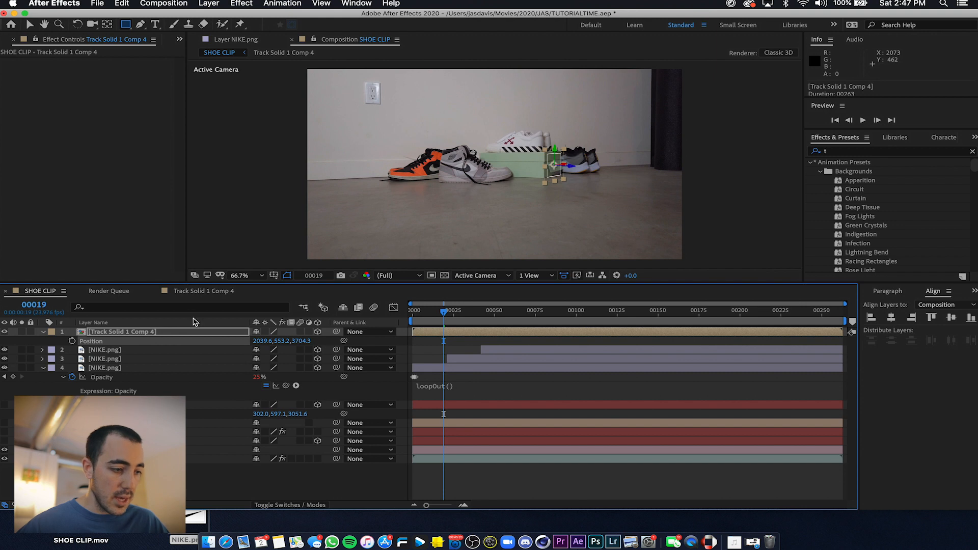
# Make three copies of the outline precomp layer and stagger their Z positions at 3286.3, 2862.3 and 2426.3
pyautogui.click(185, 331)
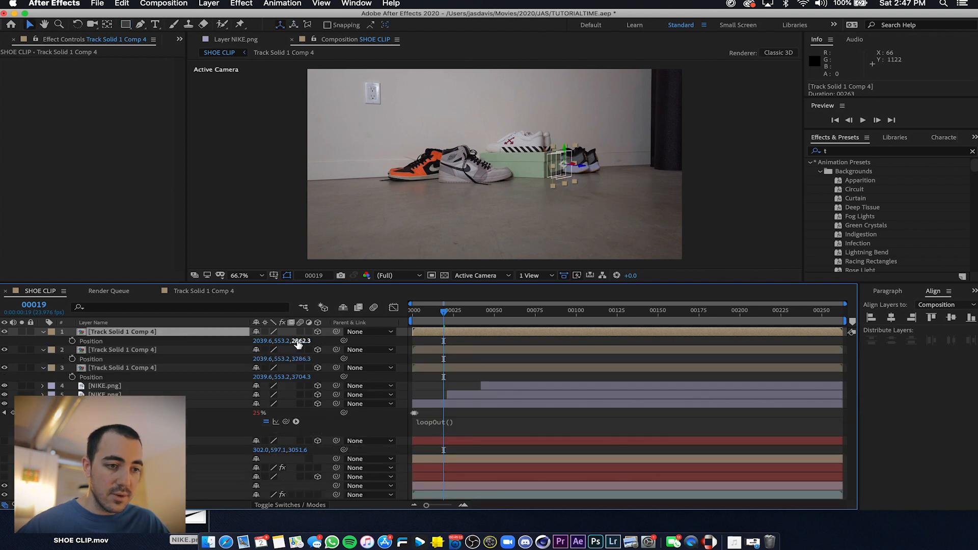
pyautogui.press('super+v')
pyautogui.press('p')
pyautogui.moveTo(302, 341); pyautogui.dragTo(79, 341)
# Preview the staggered outlines and set the X position of the uppermost copy to 2801.6
pyautogui.press('space')
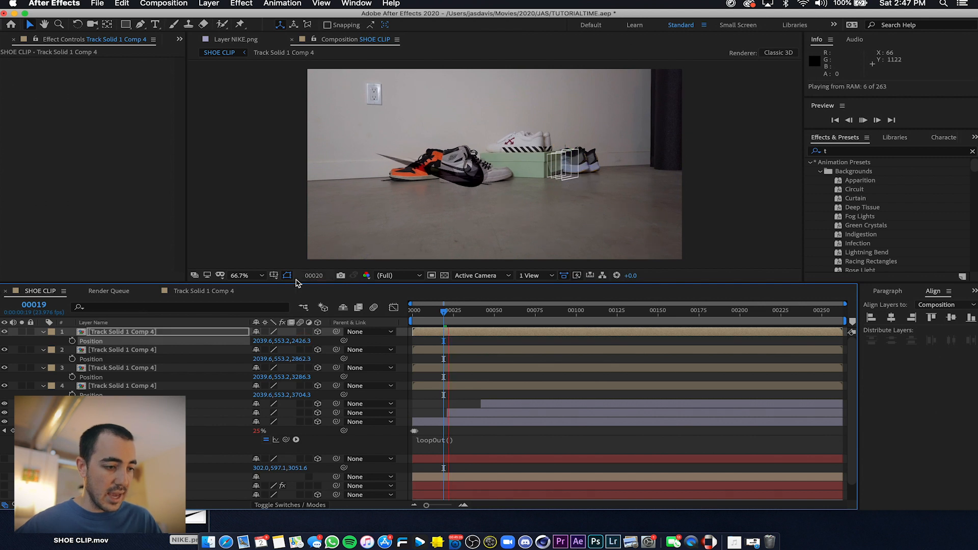
pyautogui.moveTo(562, 319); pyautogui.dragTo(379, 312)
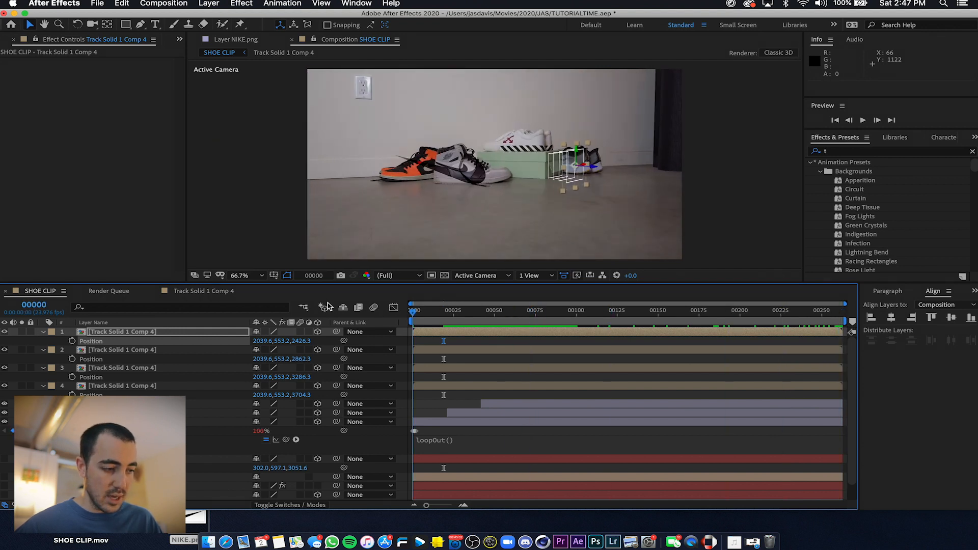
pyautogui.moveTo(261, 341); pyautogui.dragTo(140, 341)
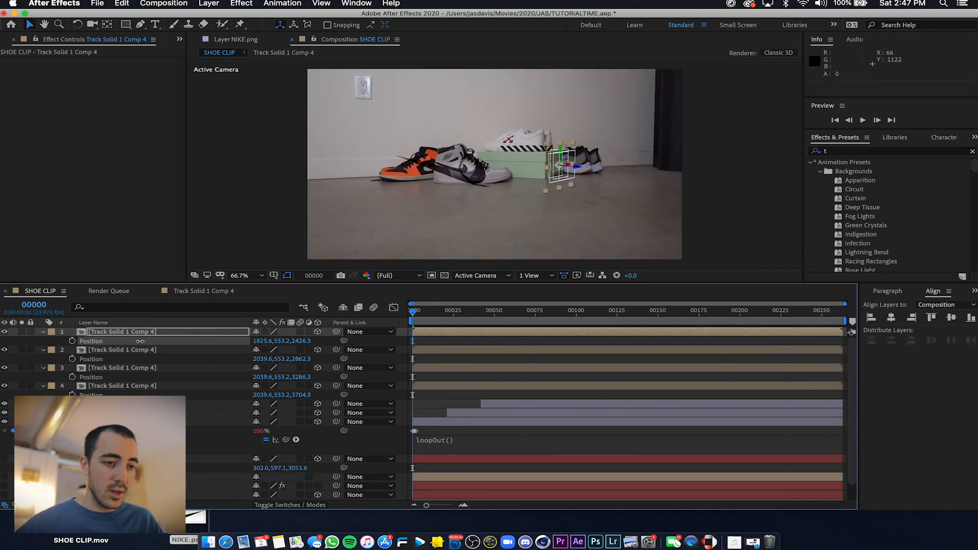
pyautogui.moveTo(454, 348); pyautogui.dragTo(775, 398)
# Play and scrub the composition to review how the offset outline follows the tracked footage
pyautogui.press('space')
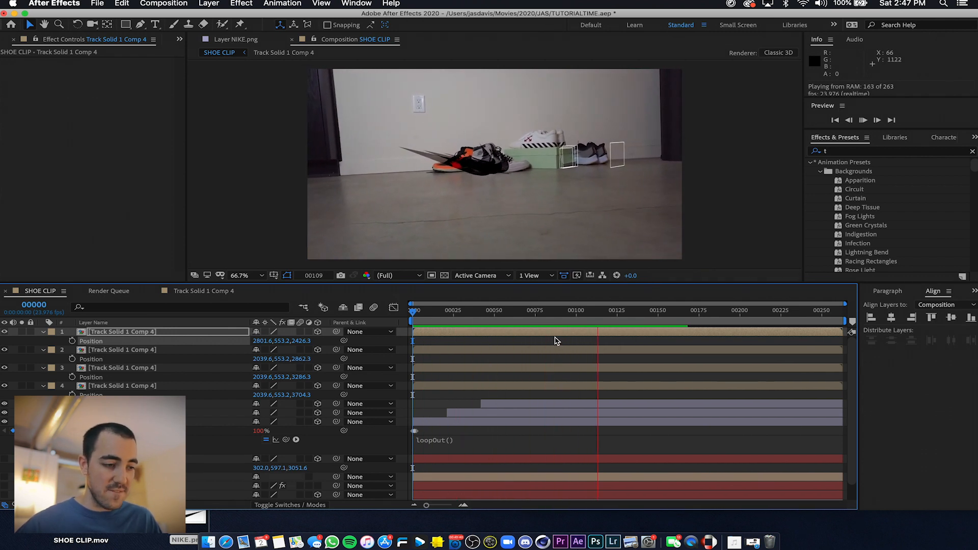
pyautogui.click(662, 326)
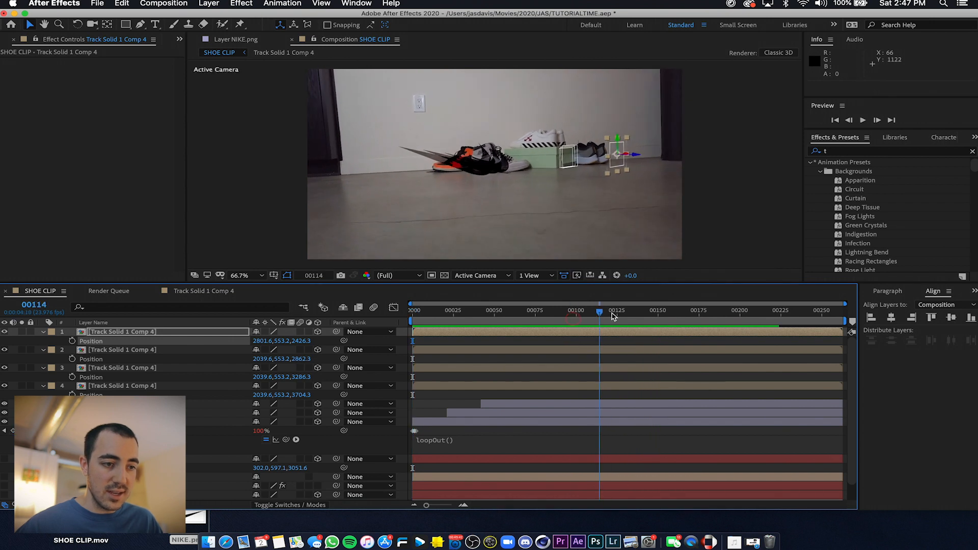
pyautogui.moveTo(662, 329); pyautogui.dragTo(850, 333)
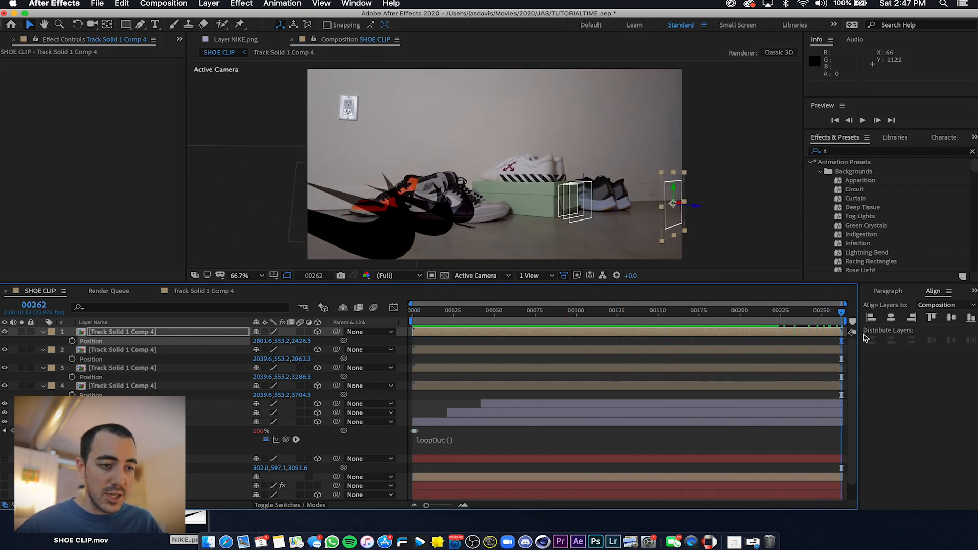
pyautogui.moveTo(637, 306); pyautogui.dragTo(614, 304)
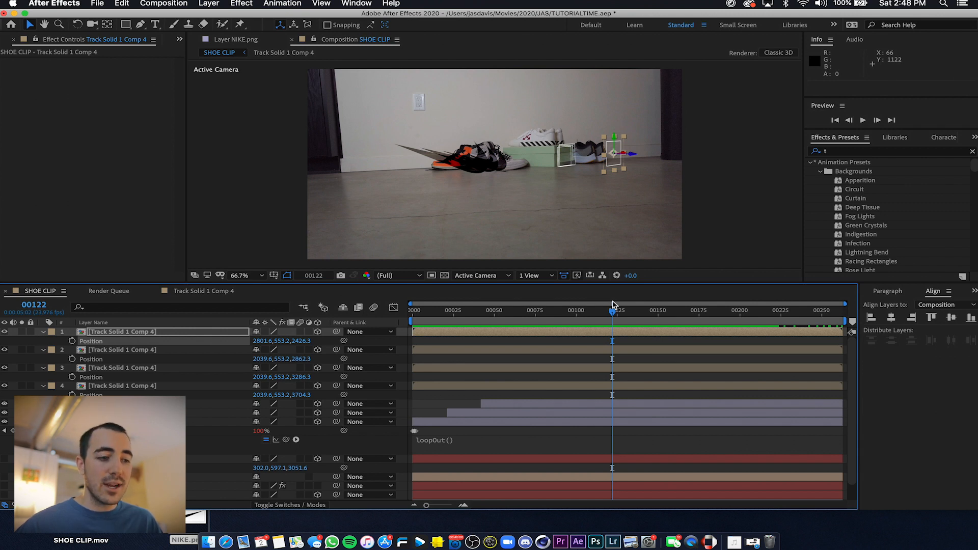
pyautogui.moveTo(607, 321); pyautogui.dragTo(574, 341)
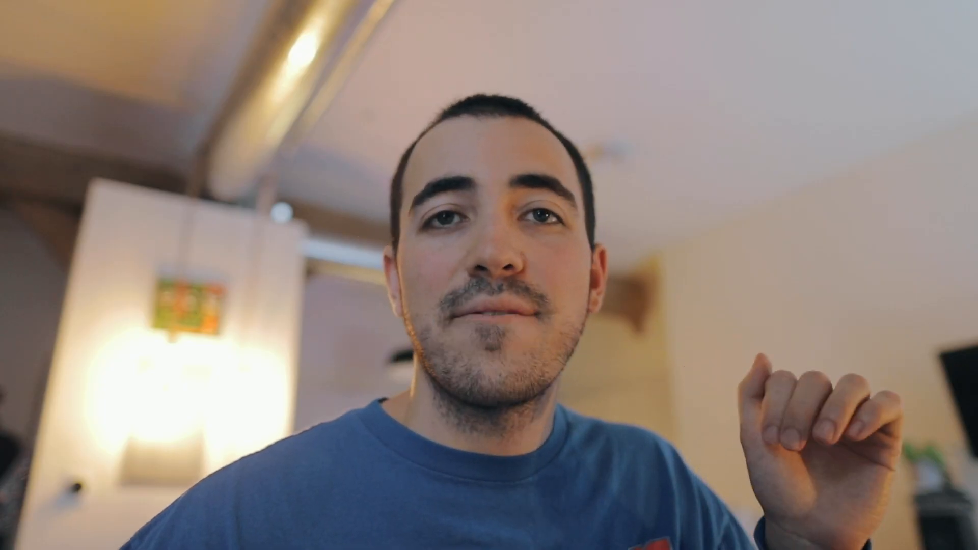